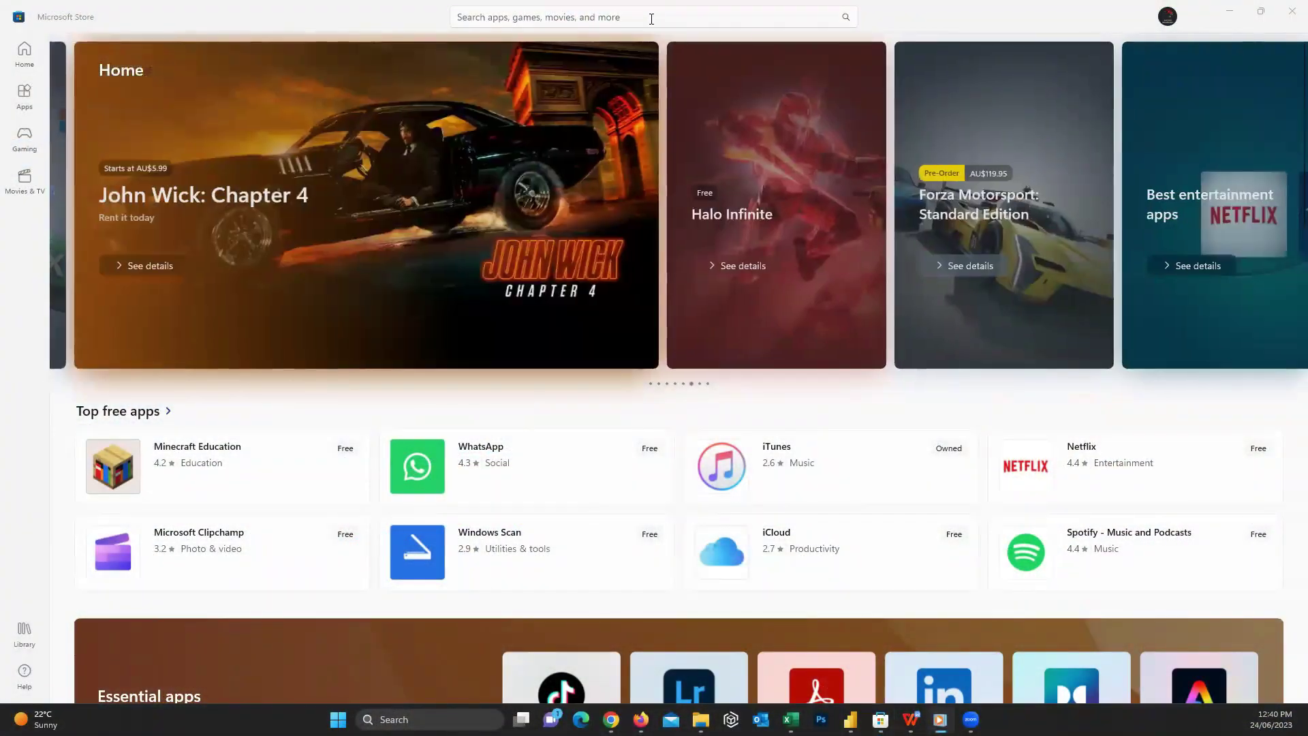
Search the Microsoft Store for Power BI Desktop and launch it
left_click(652, 17)
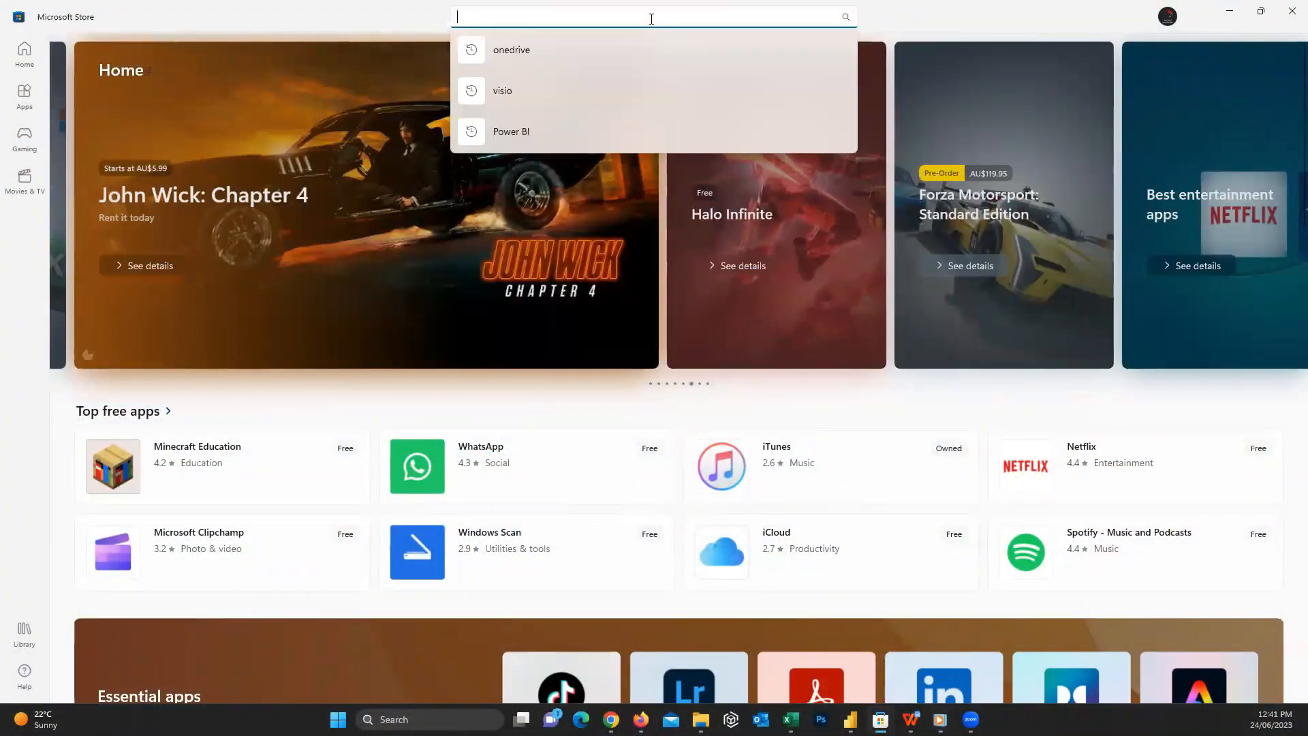
type("Power Bi Desktop")
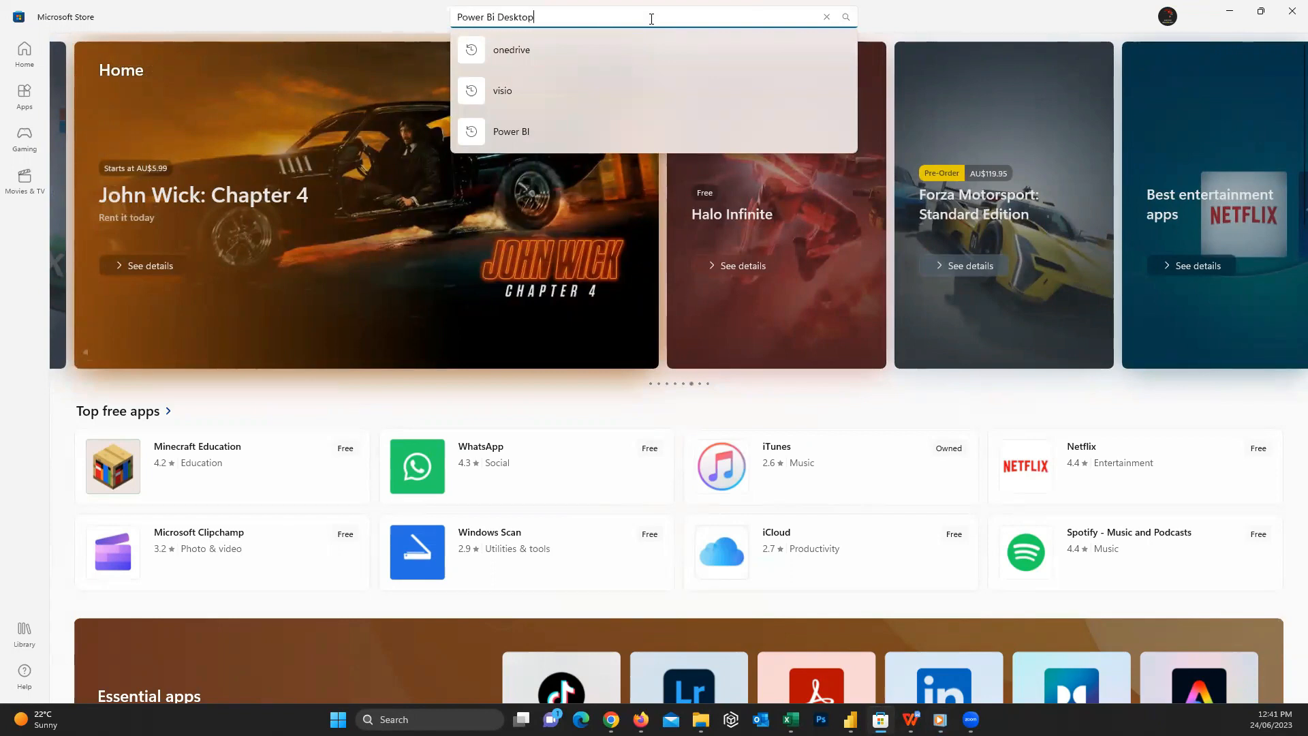
key("Return")
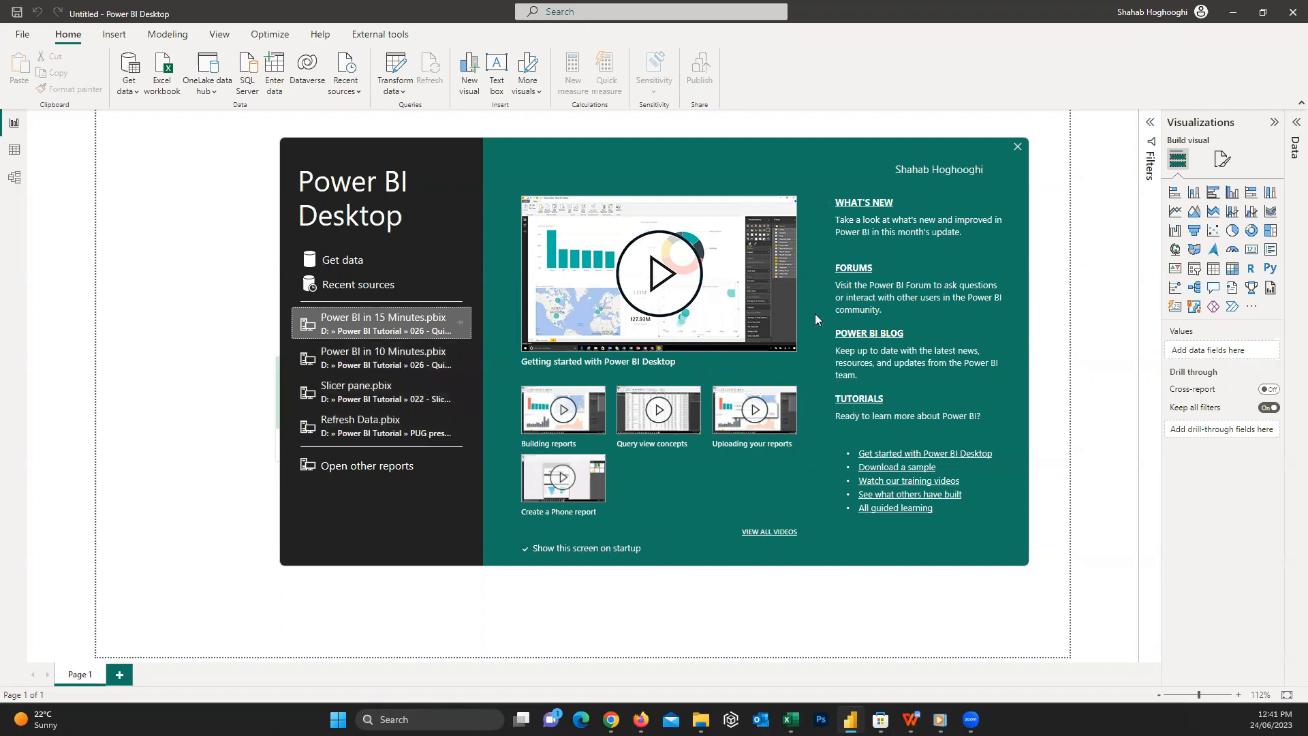
Close the start-up splash dialog to reveal the blank untitled report
left_click(1016, 146)
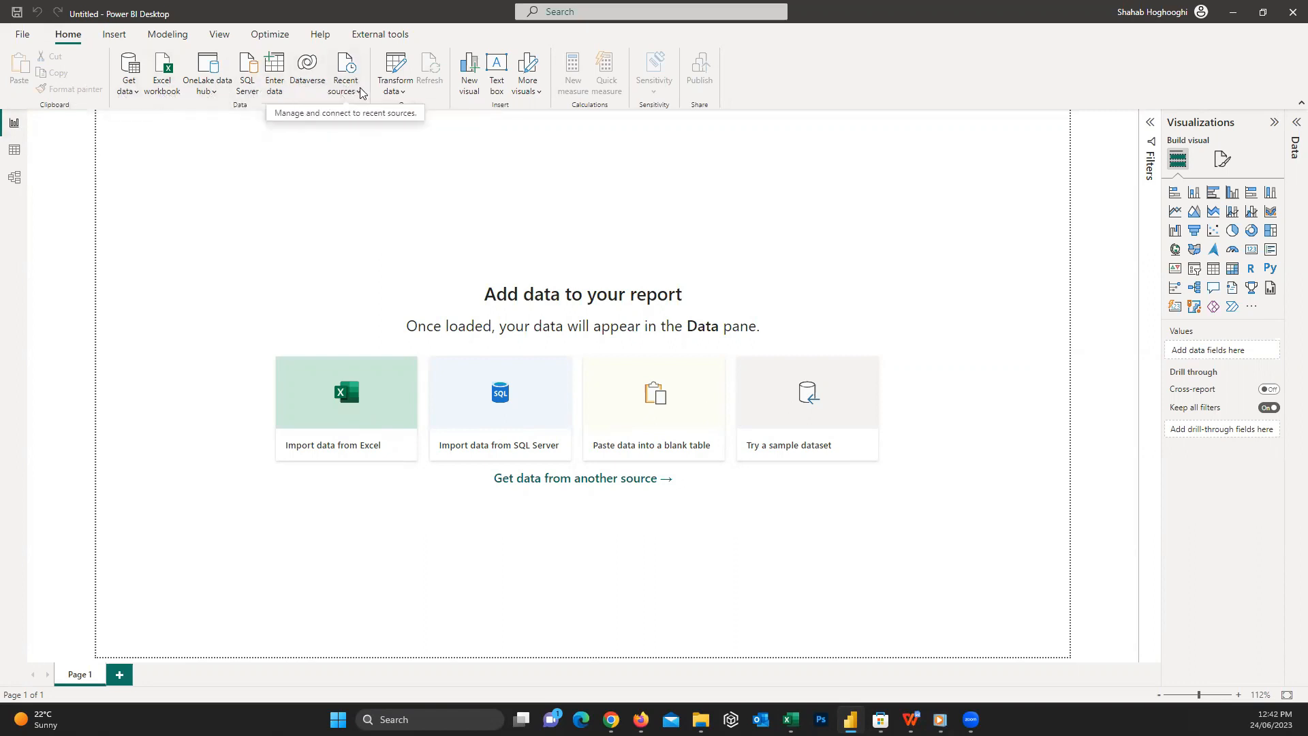
Choose the Excel Workbook connector from Get data > More, glancing at the Source workbook in Excel
left_click(139, 96)
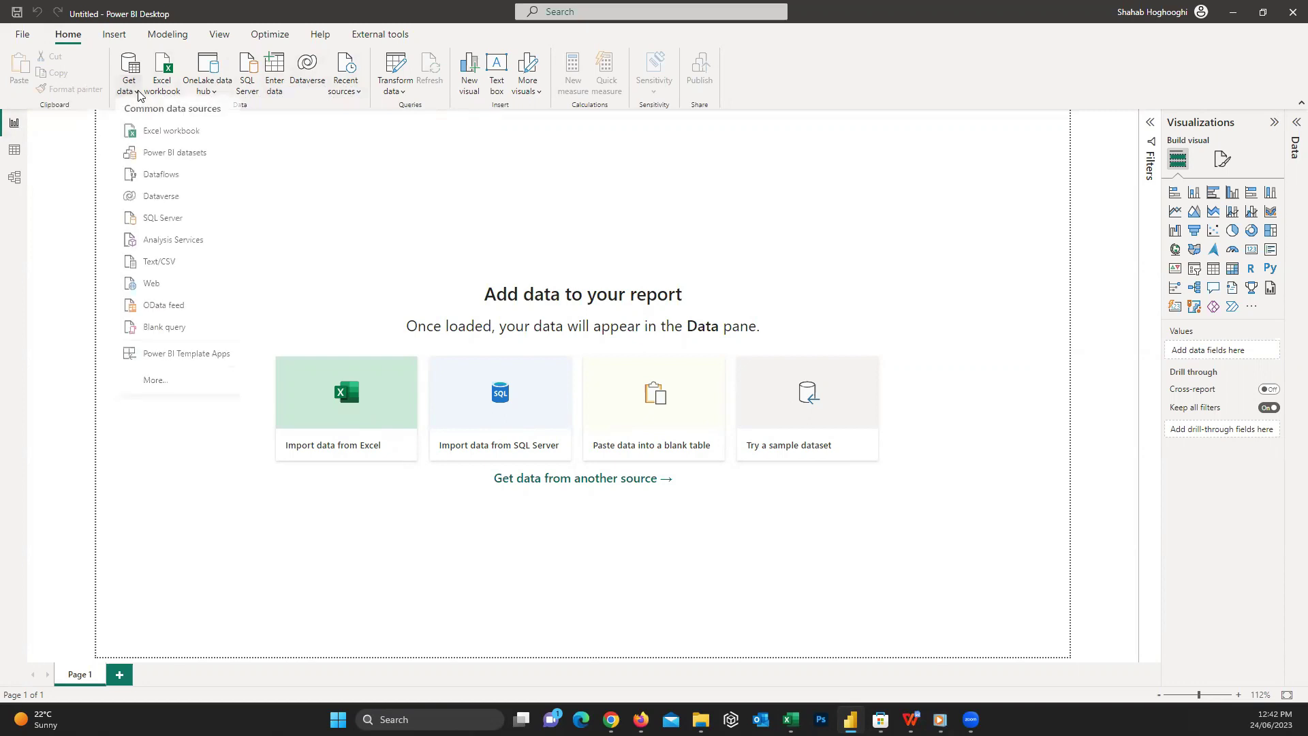
left_click(191, 388)
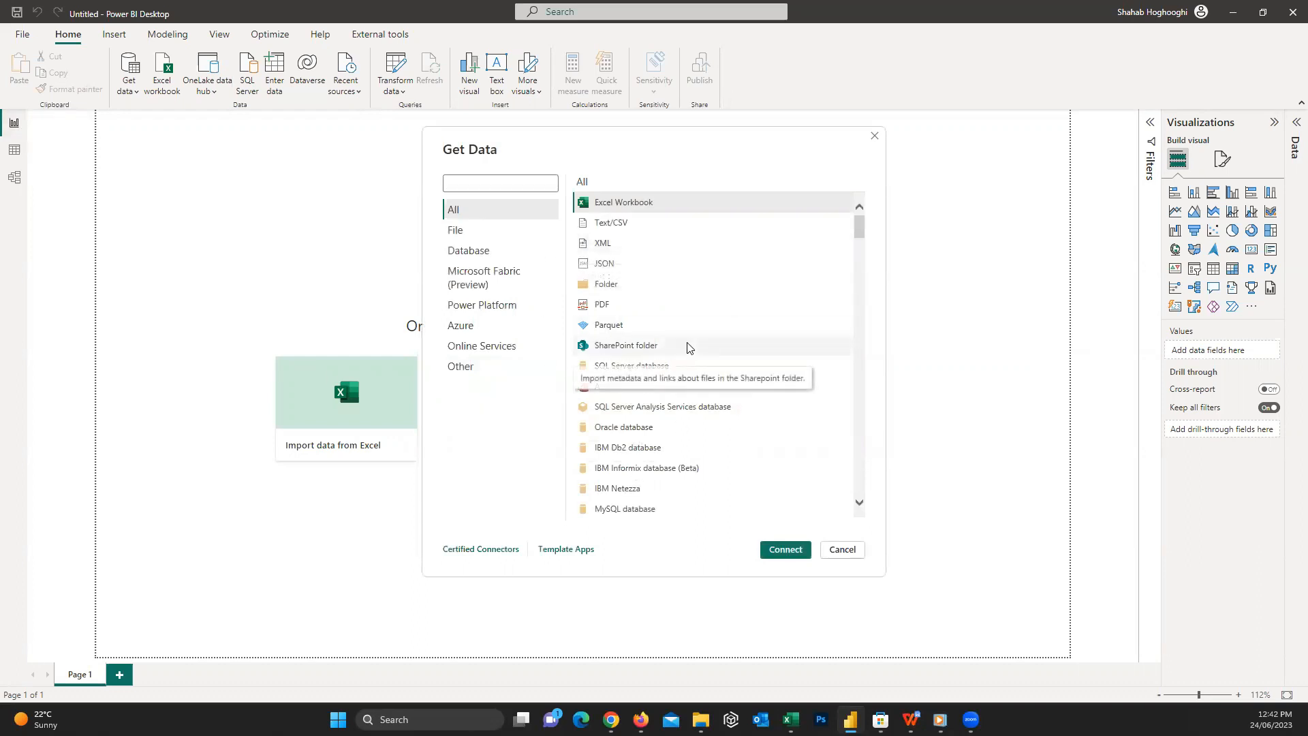
left_click(848, 718)
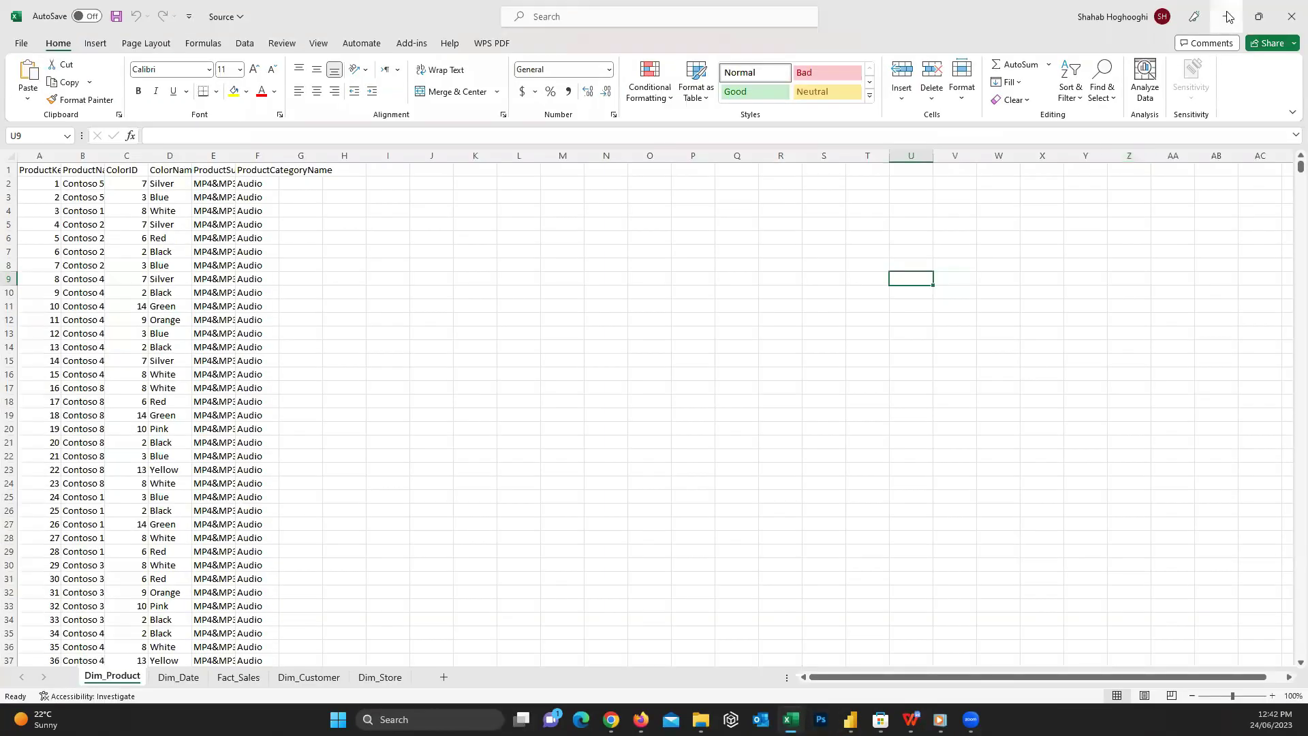
left_click(1233, 14)
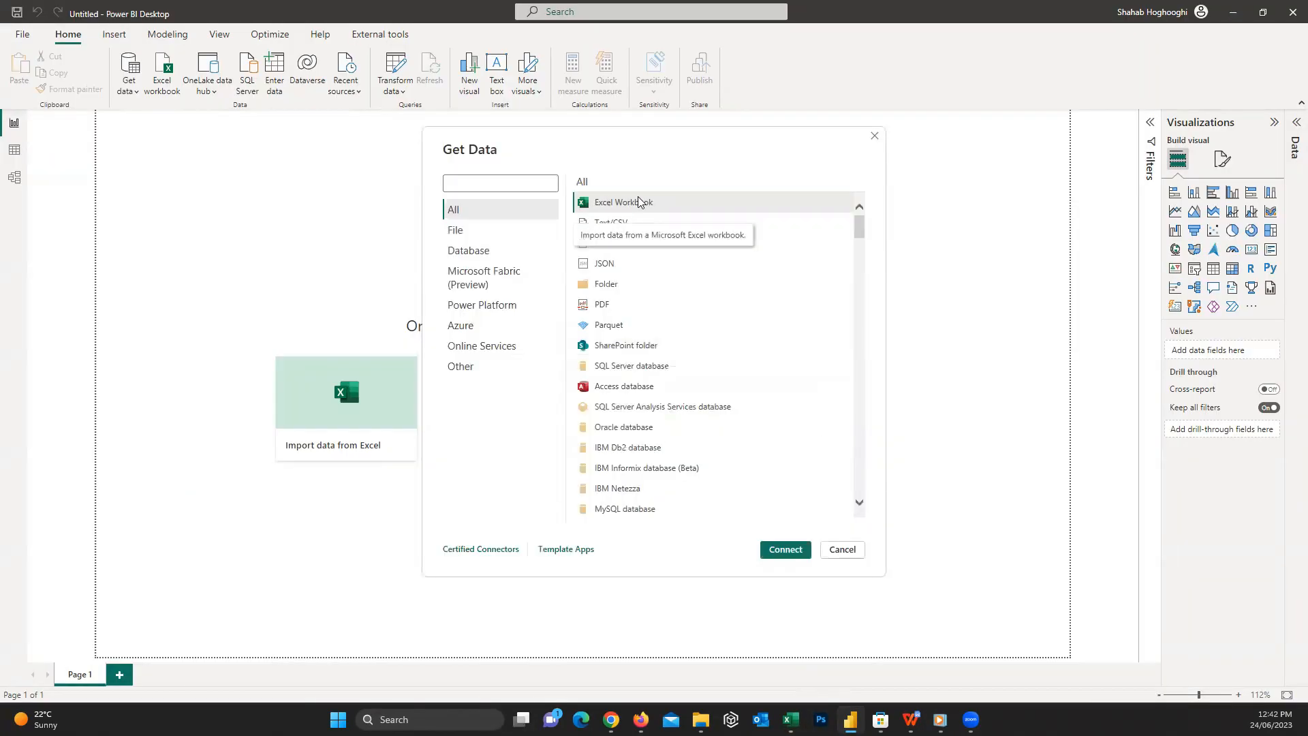
left_click(784, 550)
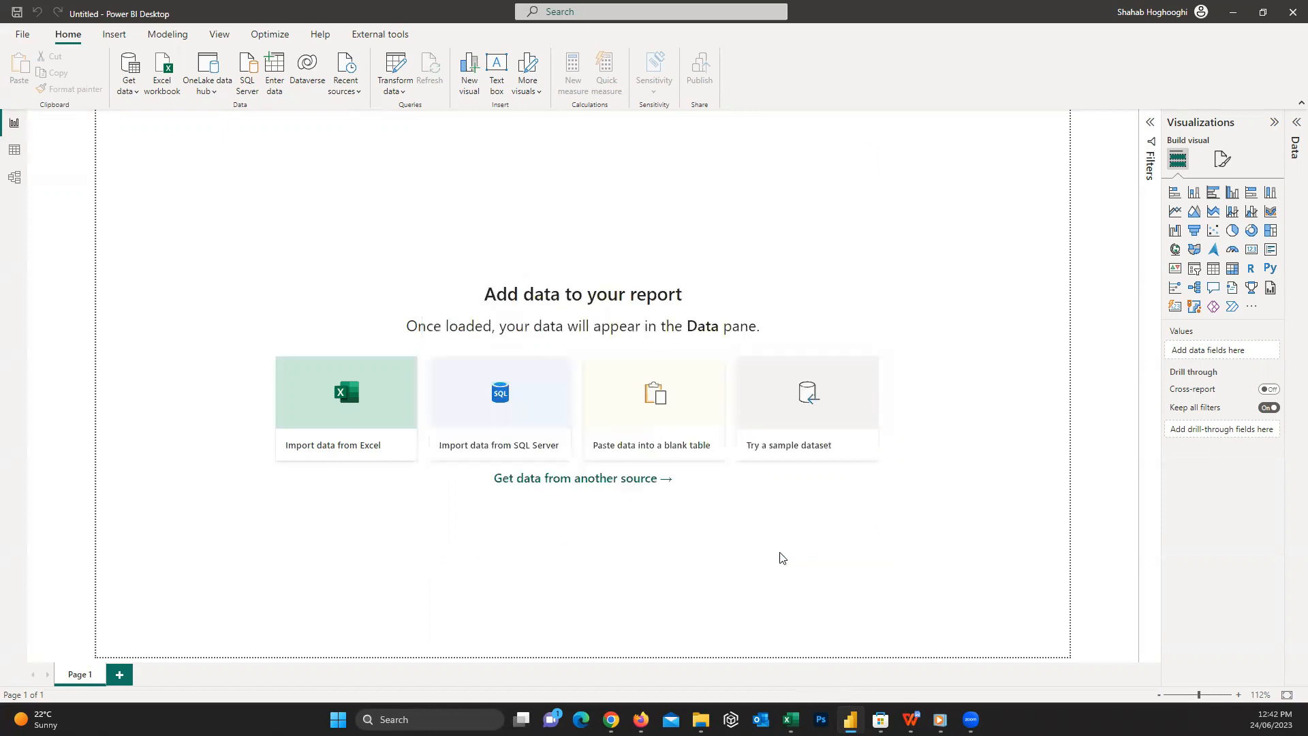
Open Source.xlsx and preview the Dim_Customer, Dim_Date and Dim_Product tables in the Navigator
double_click(152, 153)
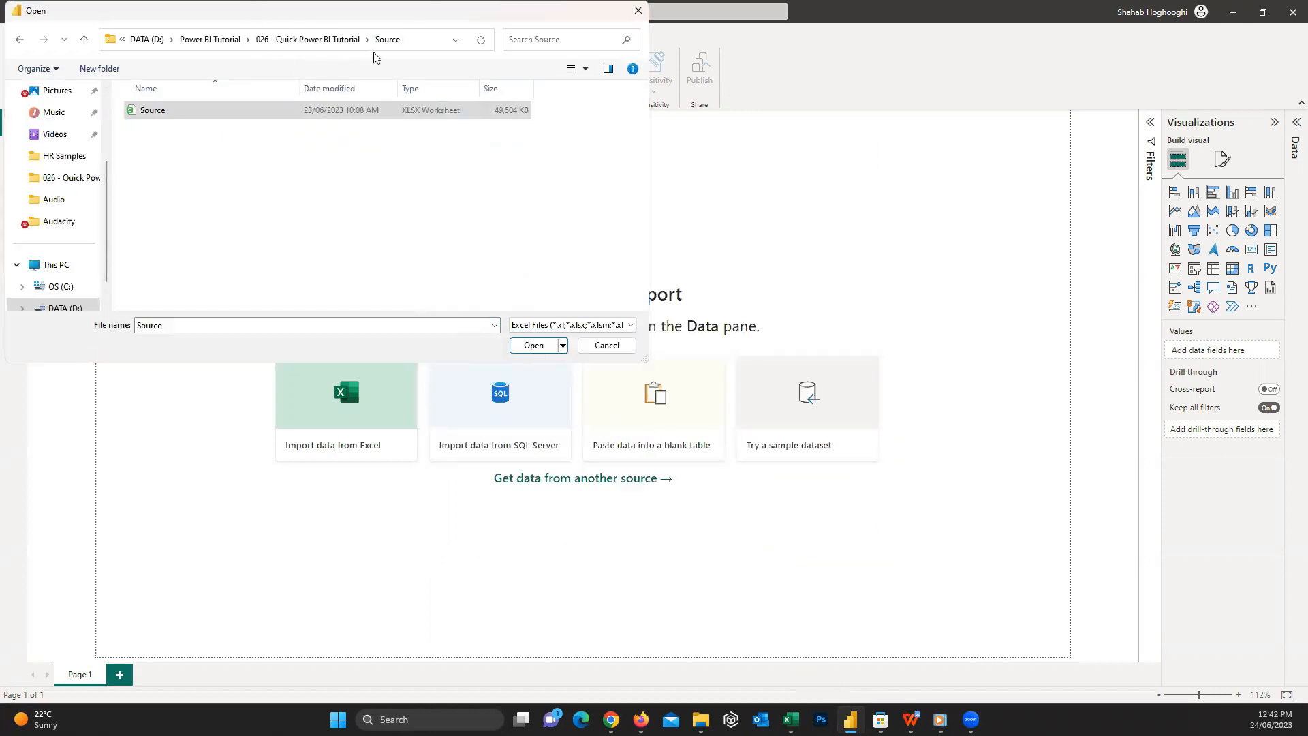
double_click(184, 111)
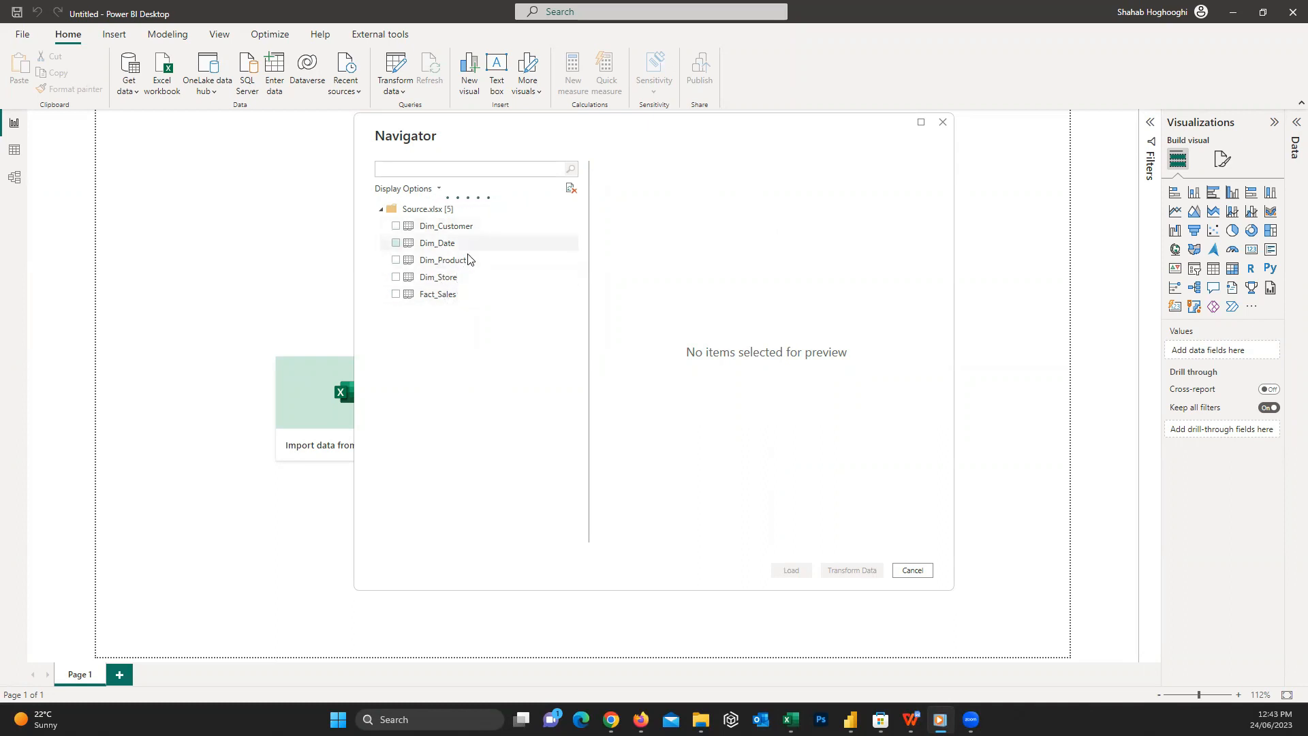
left_click(446, 226)
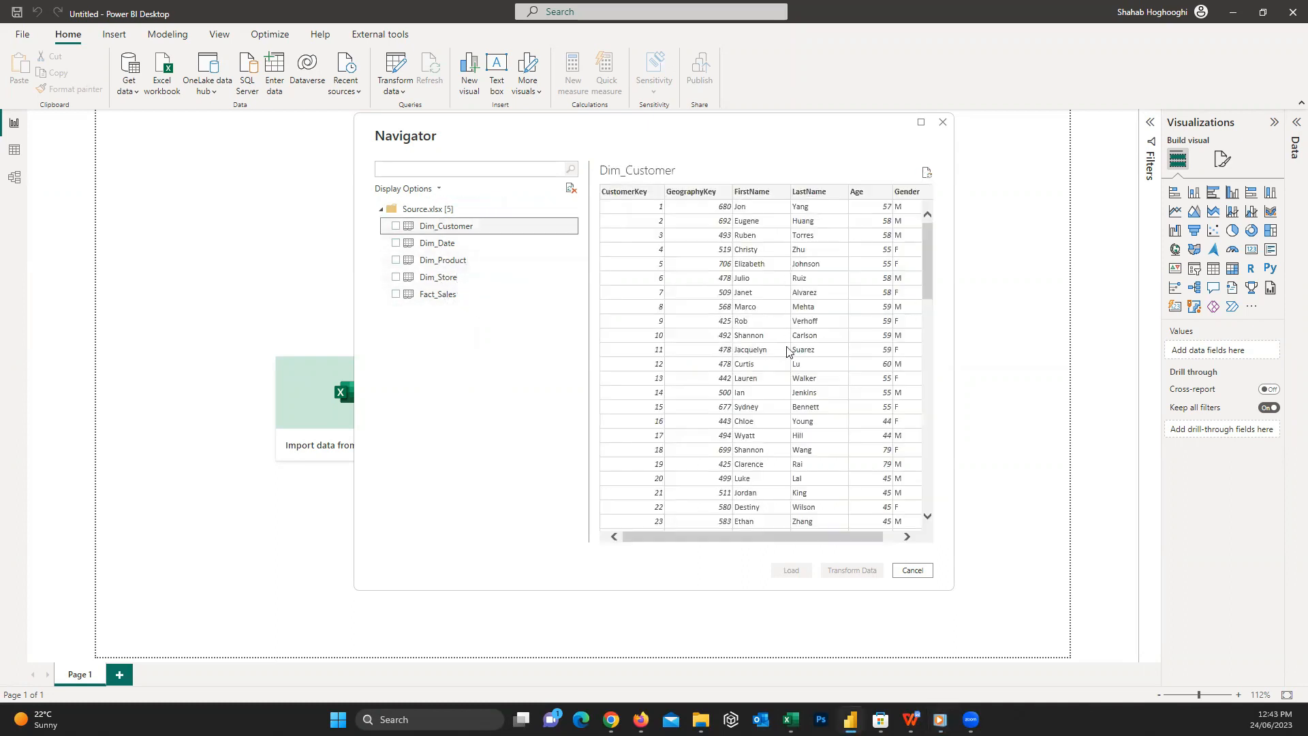
left_click(436, 242)
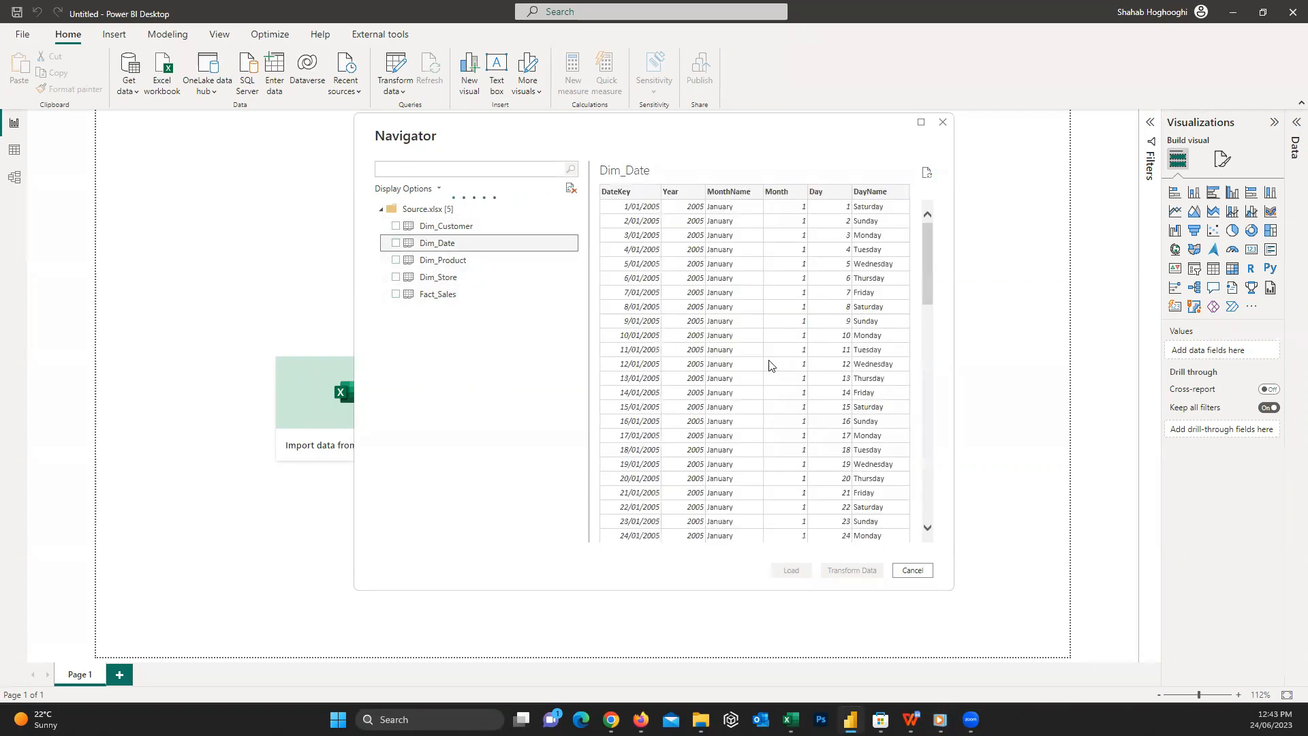
left_click(442, 260)
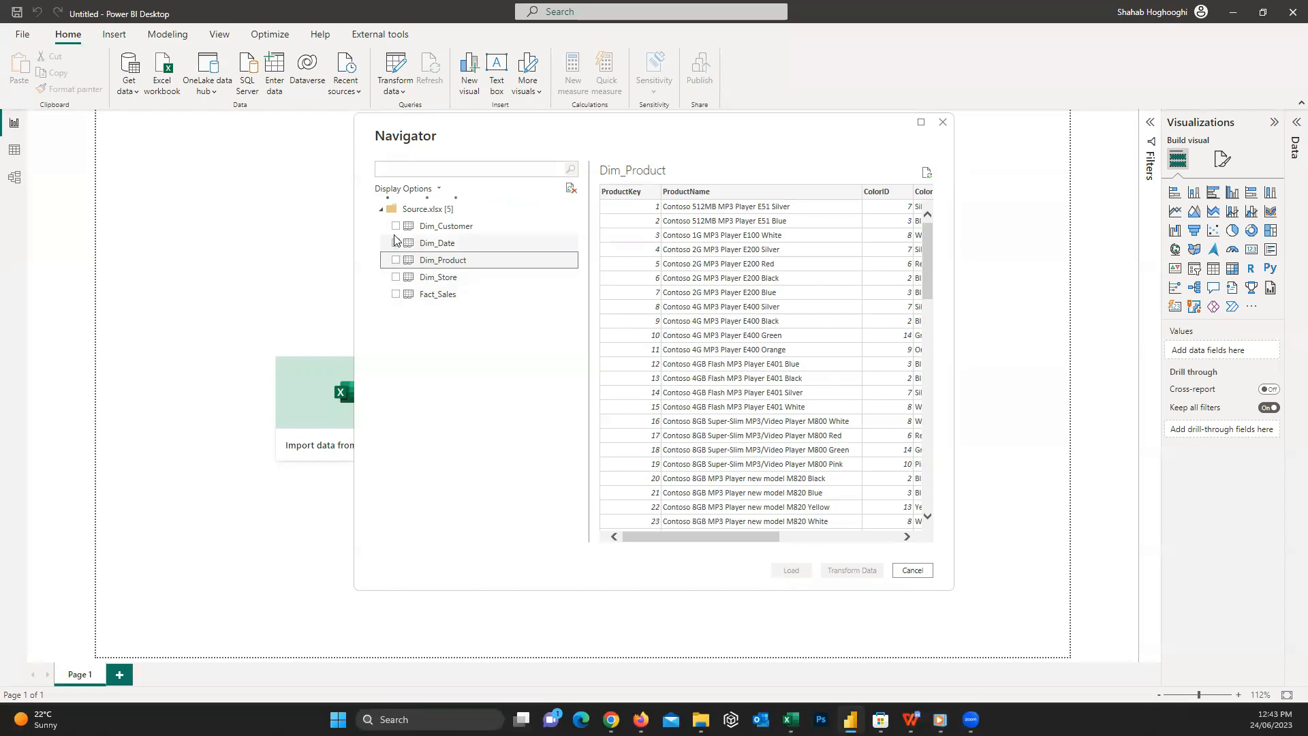
left_click(446, 226)
Tick Dim_Customer, Dim_Date, Dim_Product, Dim_Store and Fact_Sales for import
left_click(395, 226)
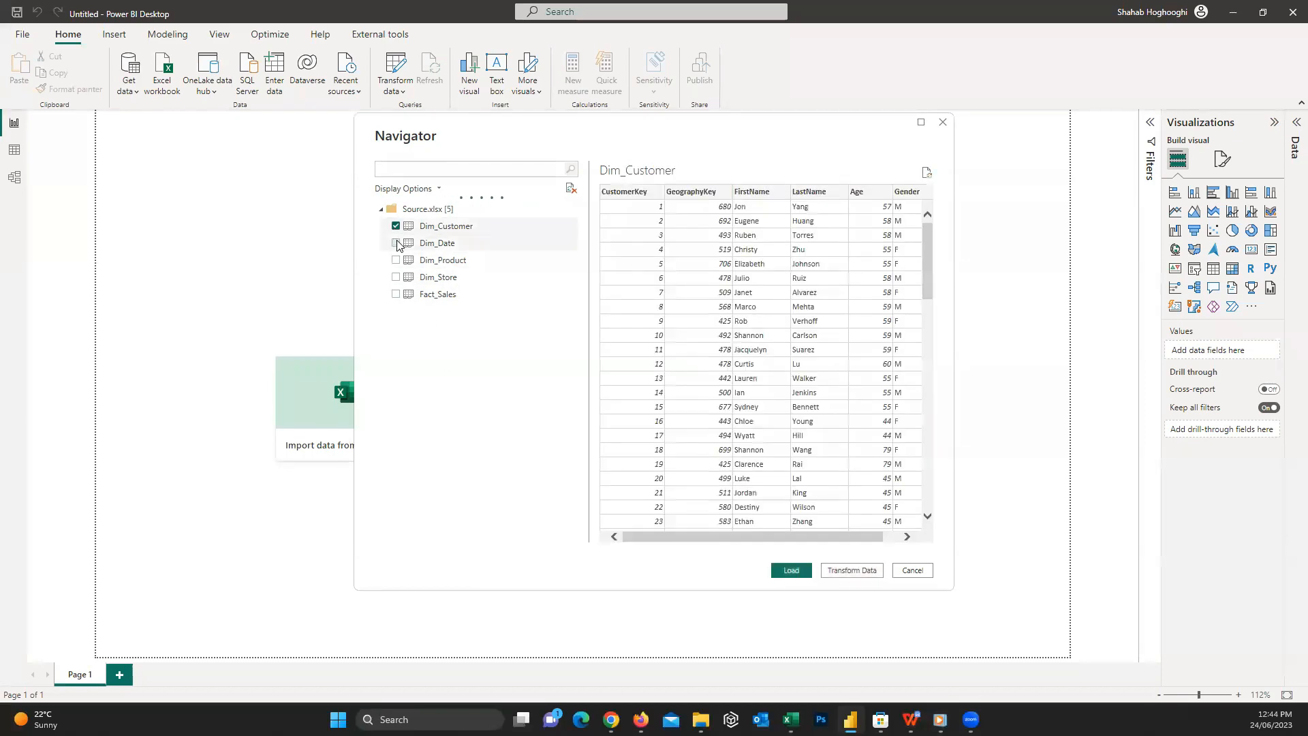
left_click(395, 242)
left_click(395, 260)
left_click(396, 277)
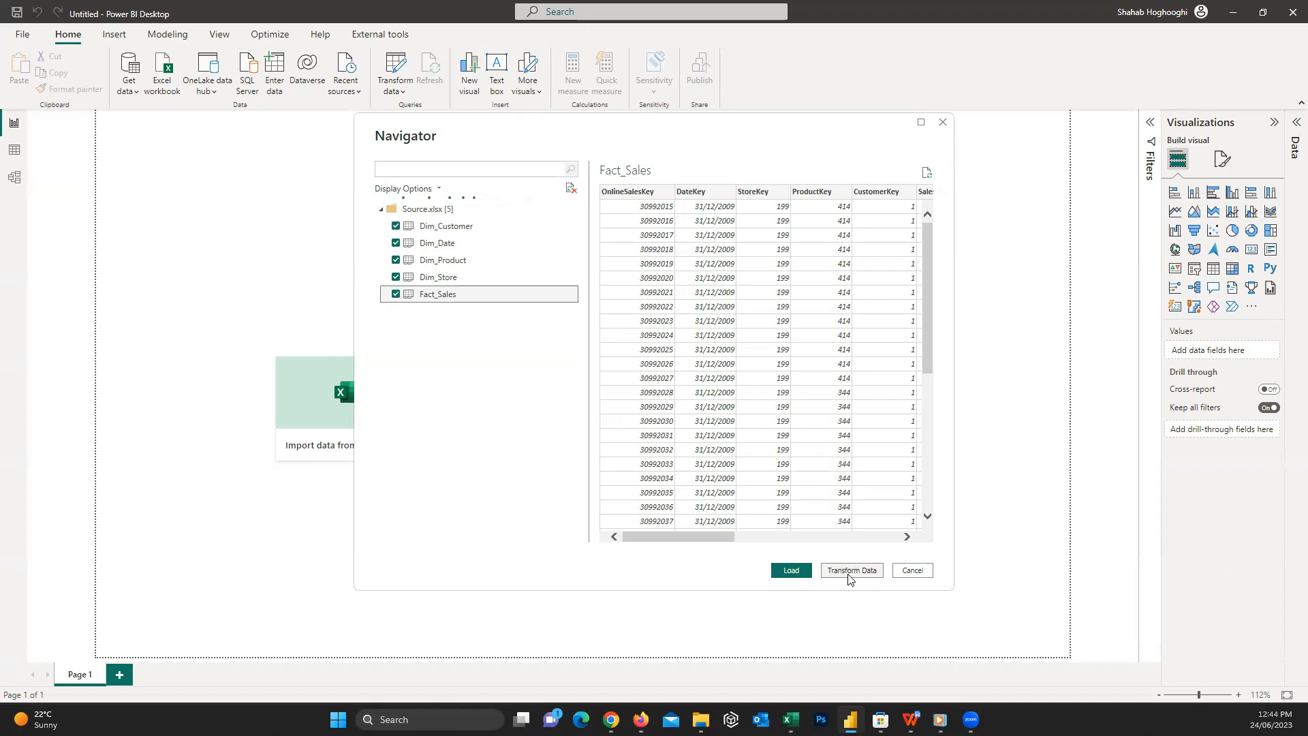
Send the tables to Power Query via Transform Data and review each of the five queries
left_click(848, 574)
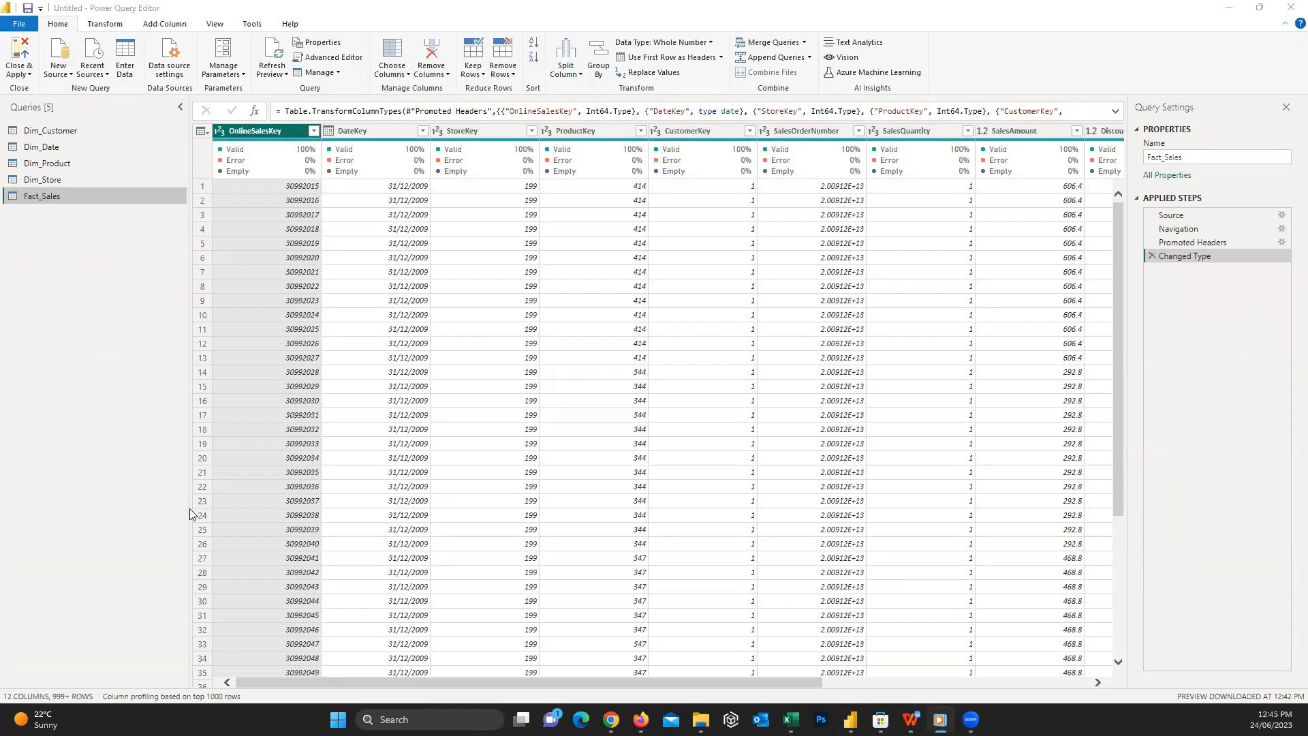
left_click(52, 131)
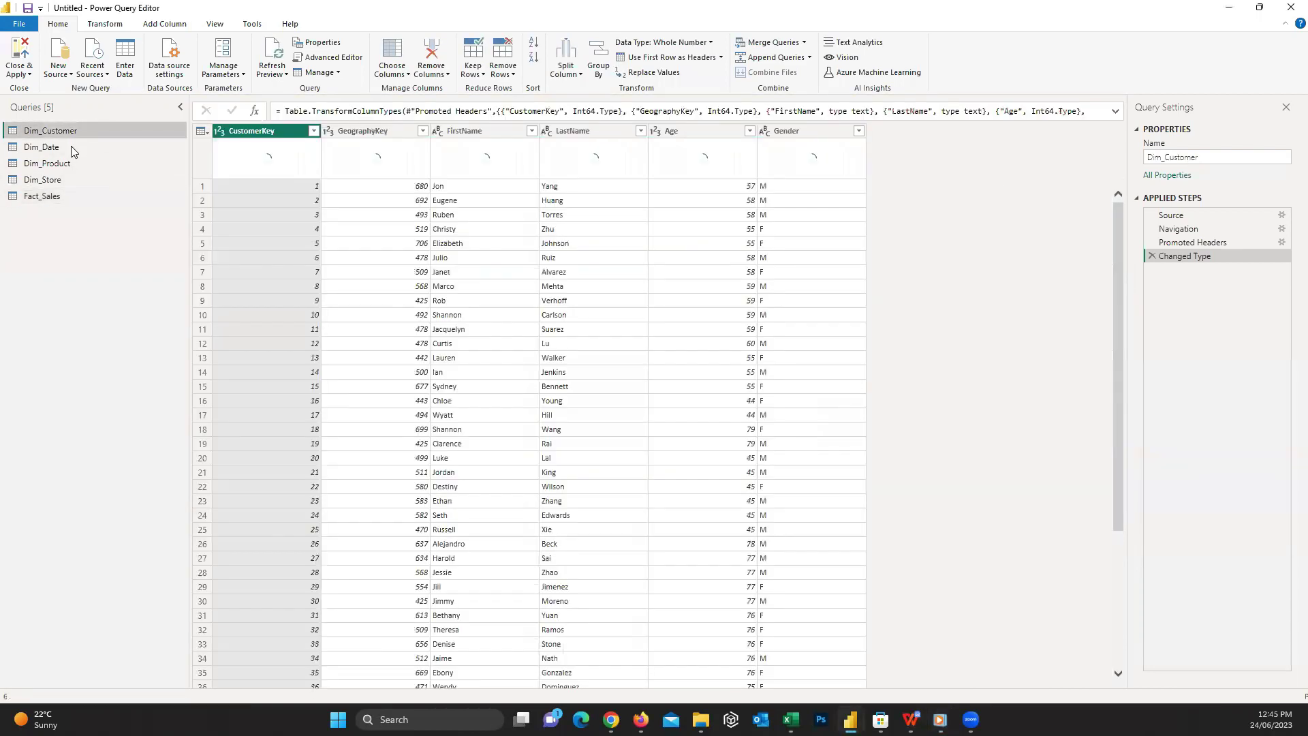
left_click(41, 147)
left_click(47, 164)
left_click(41, 181)
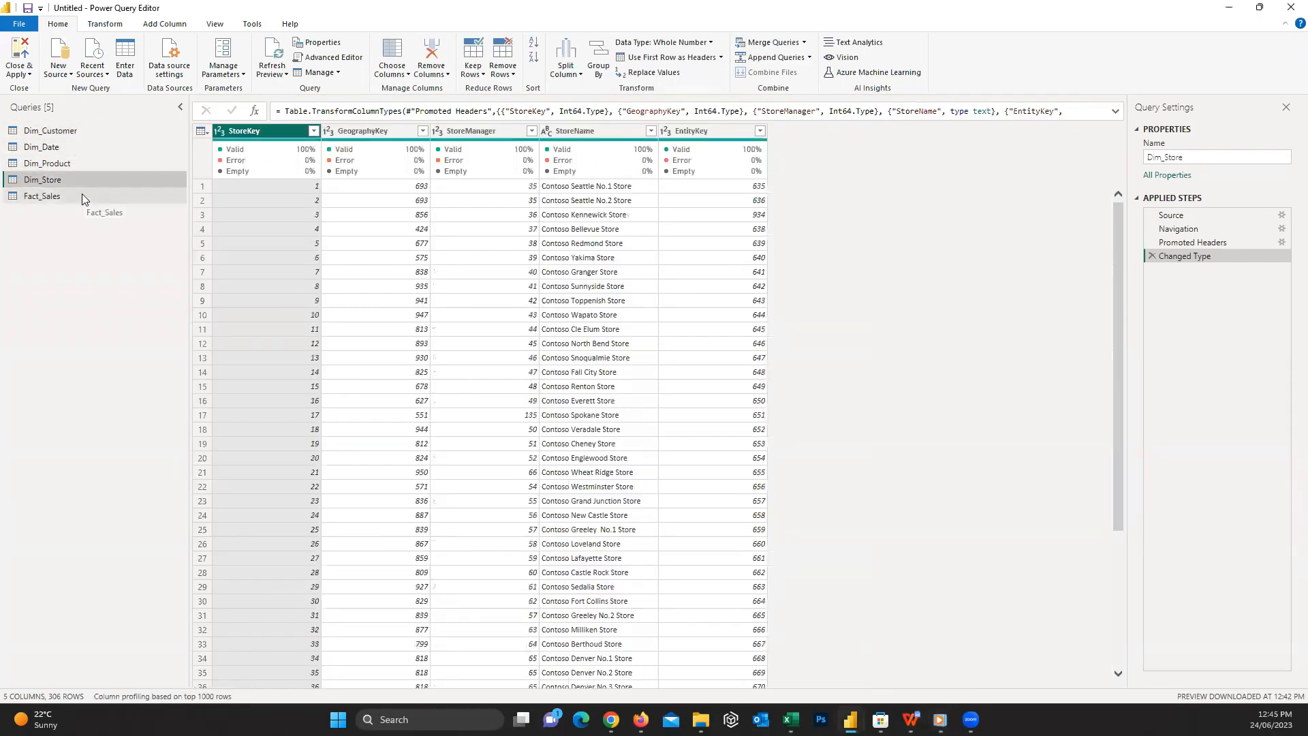
left_click(43, 196)
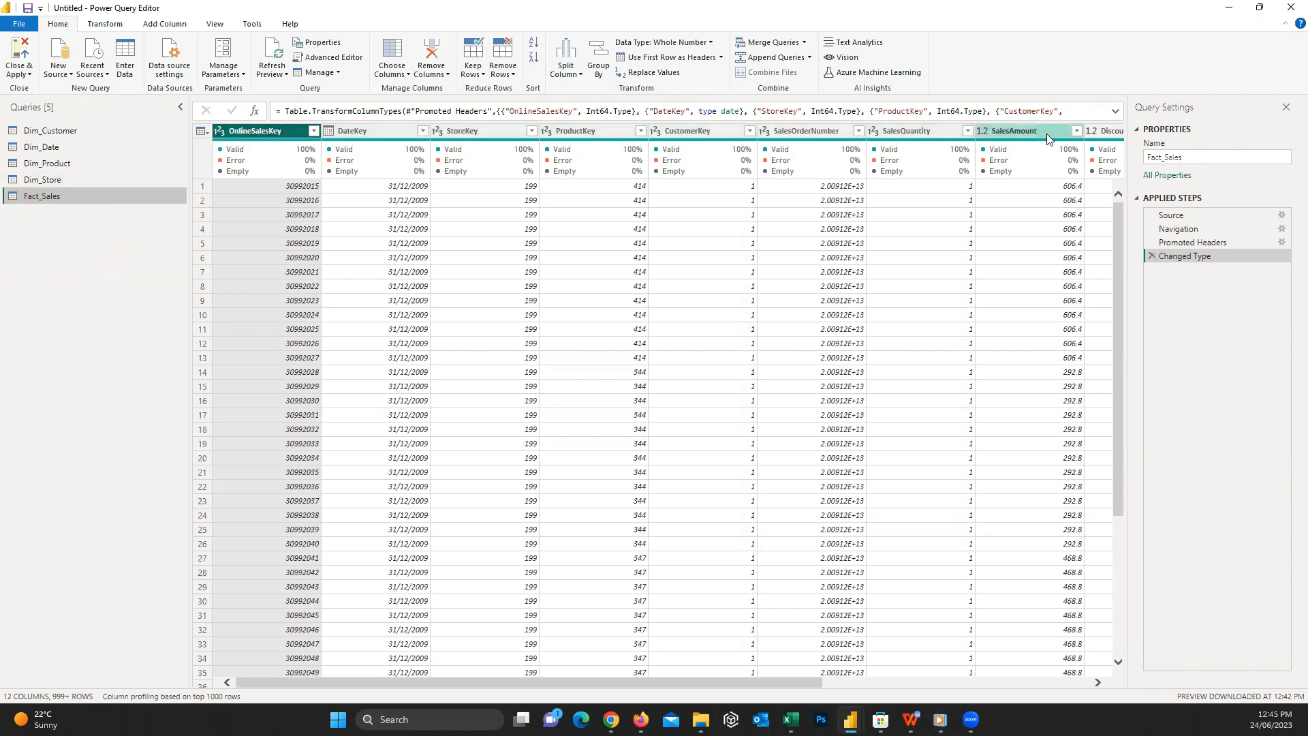
Check the data type menus of StoreKey and DateKey in Fact_Sales, leaving them unchanged
left_click(438, 131)
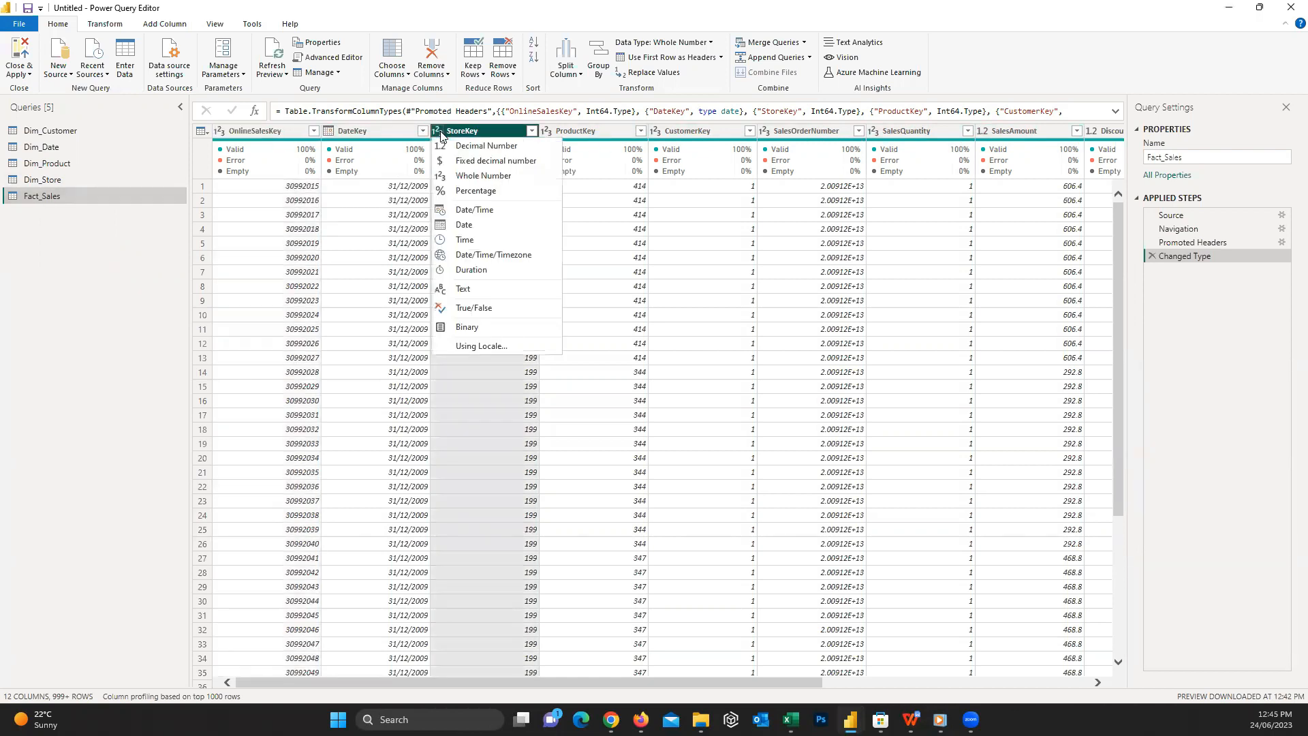
left_click(329, 131)
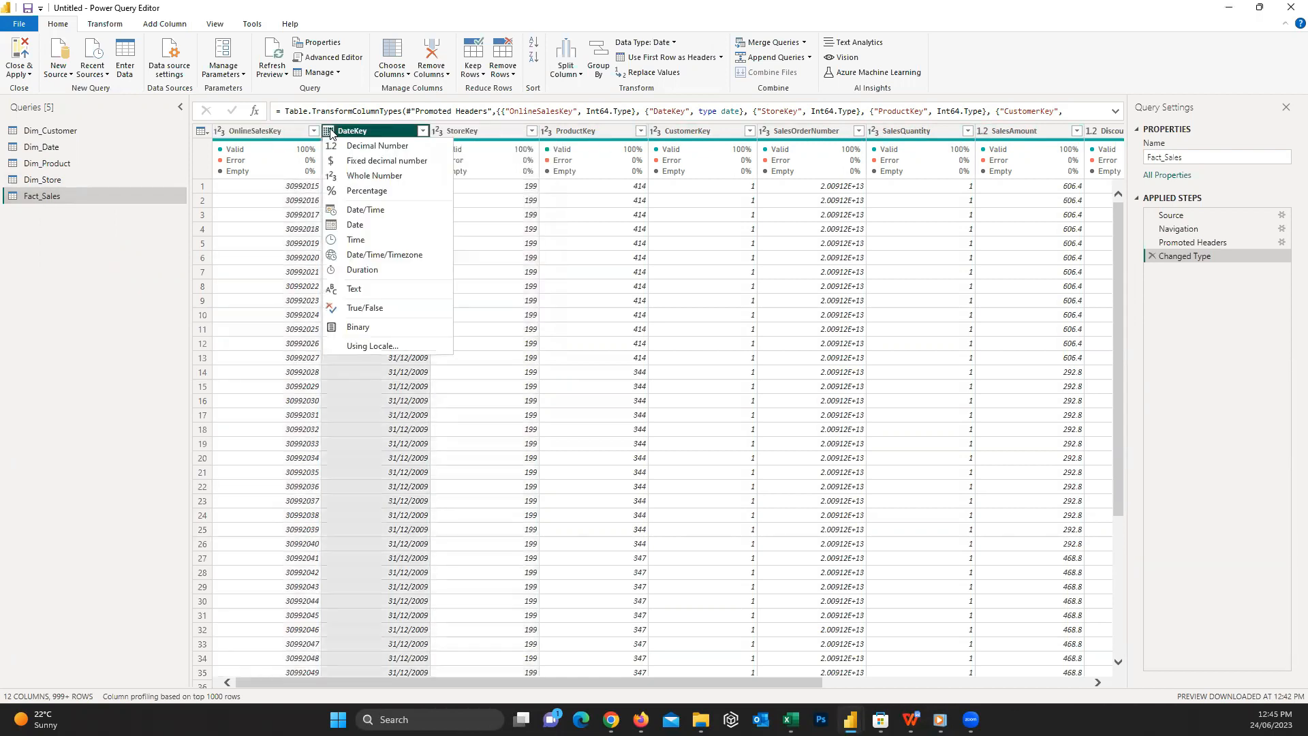
left_click(332, 134)
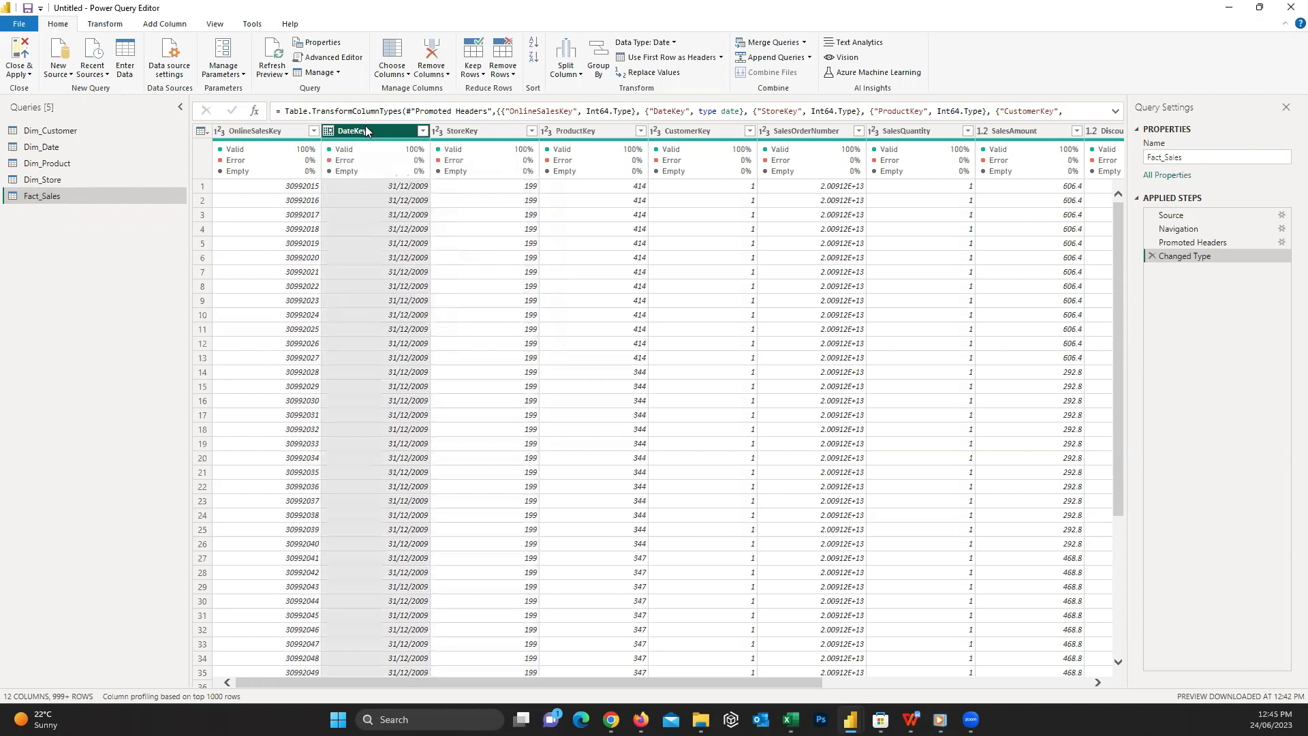
left_click(164, 24)
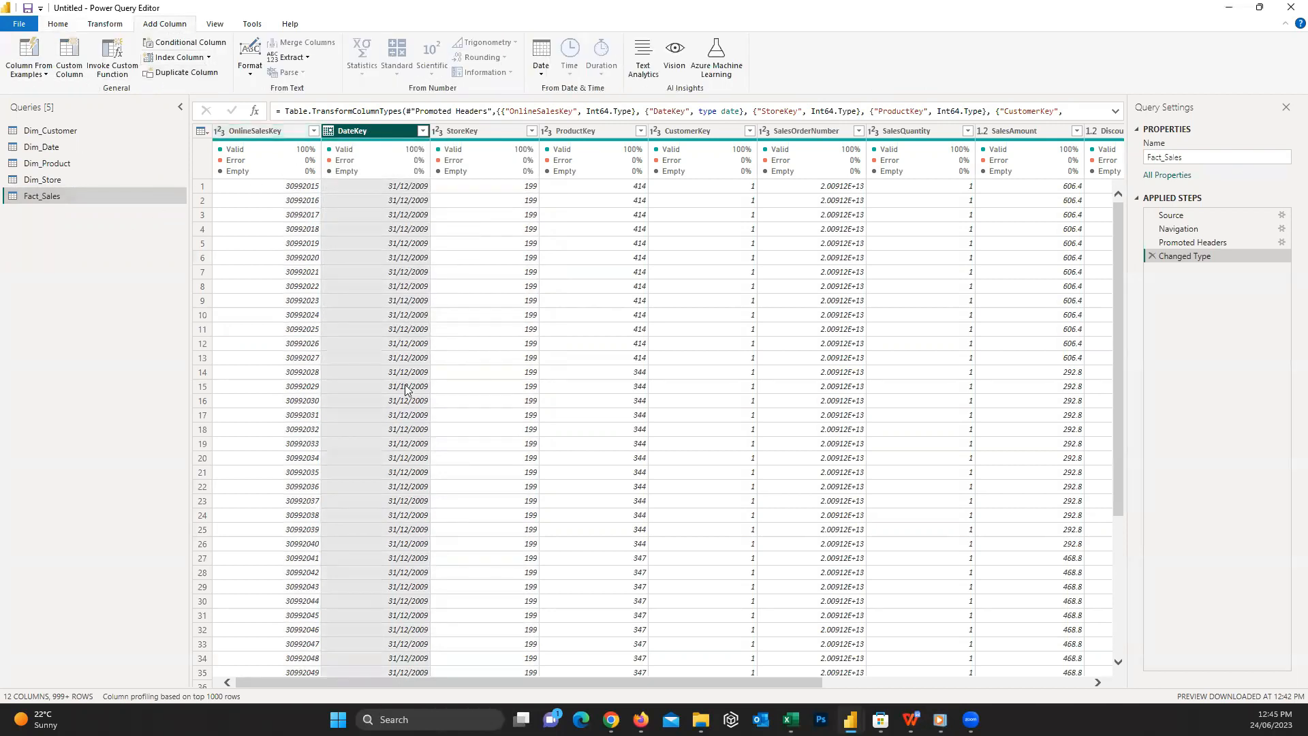
Begin a conditional column with first clause UnitPrice <= 500 giving Low
left_click(193, 46)
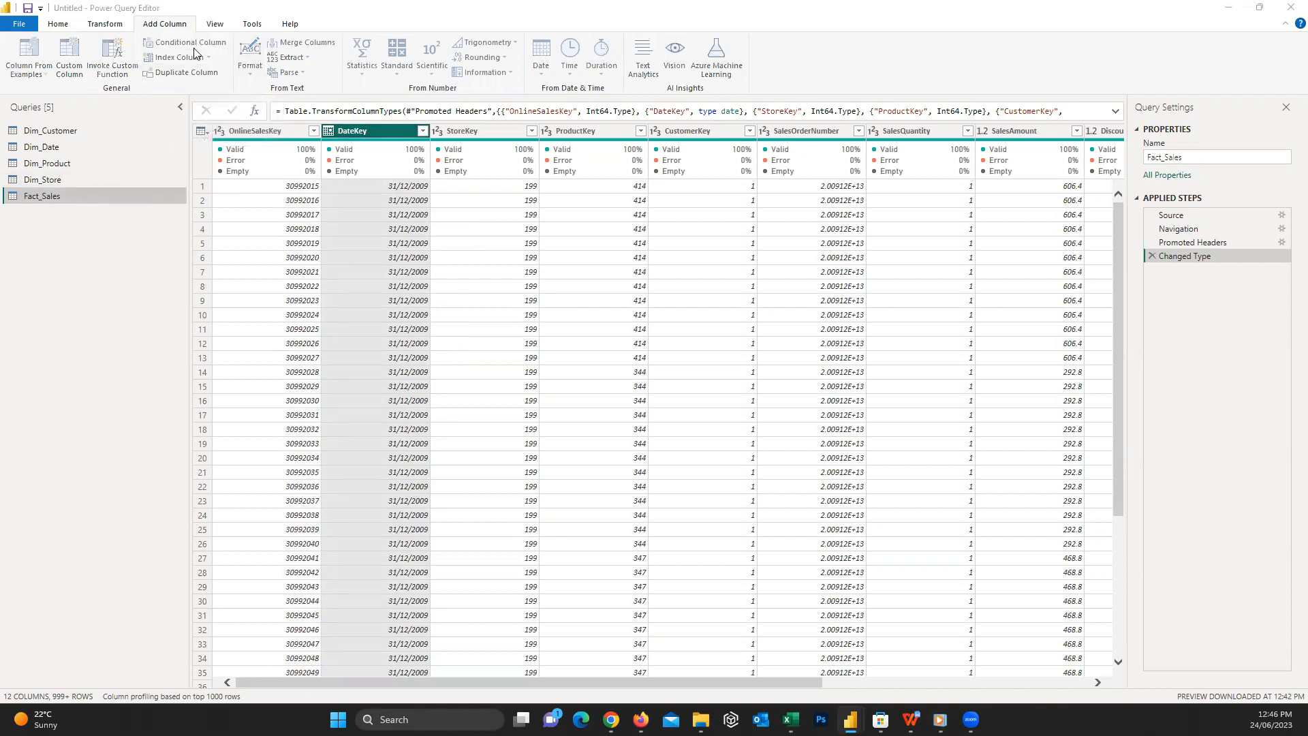
left_click(438, 342)
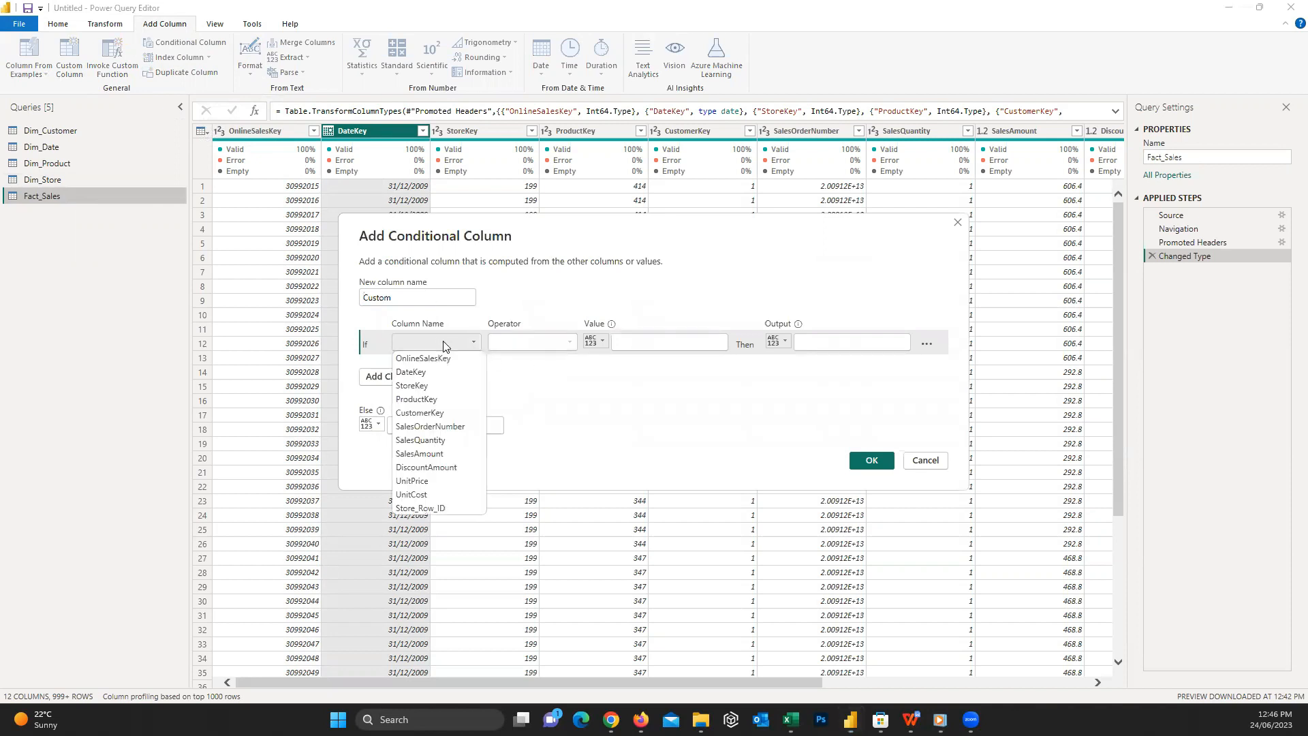
left_click(429, 473)
left_click(531, 341)
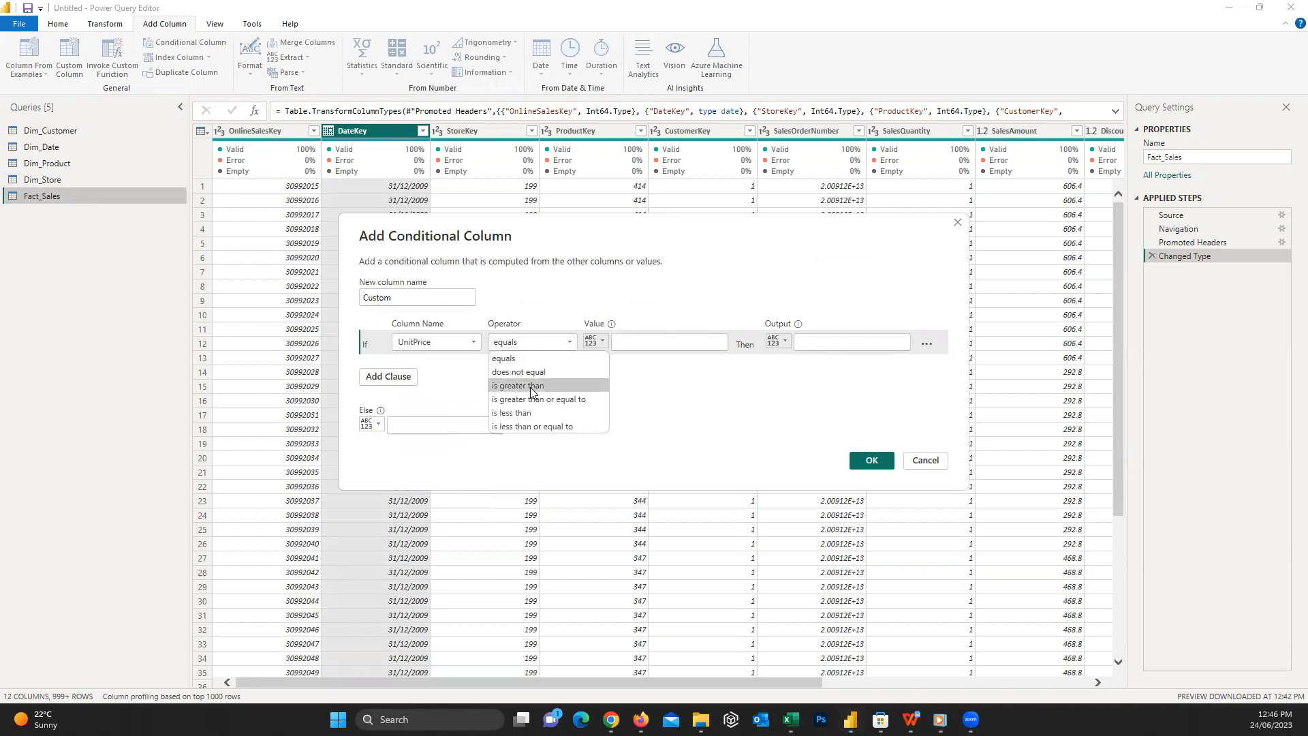
left_click(532, 425)
left_click(664, 342)
type("500")
left_click(849, 342)
type("Low")
Add a second clause UnitPrice <= 1000 giving Medium, with Else output High
left_click(387, 376)
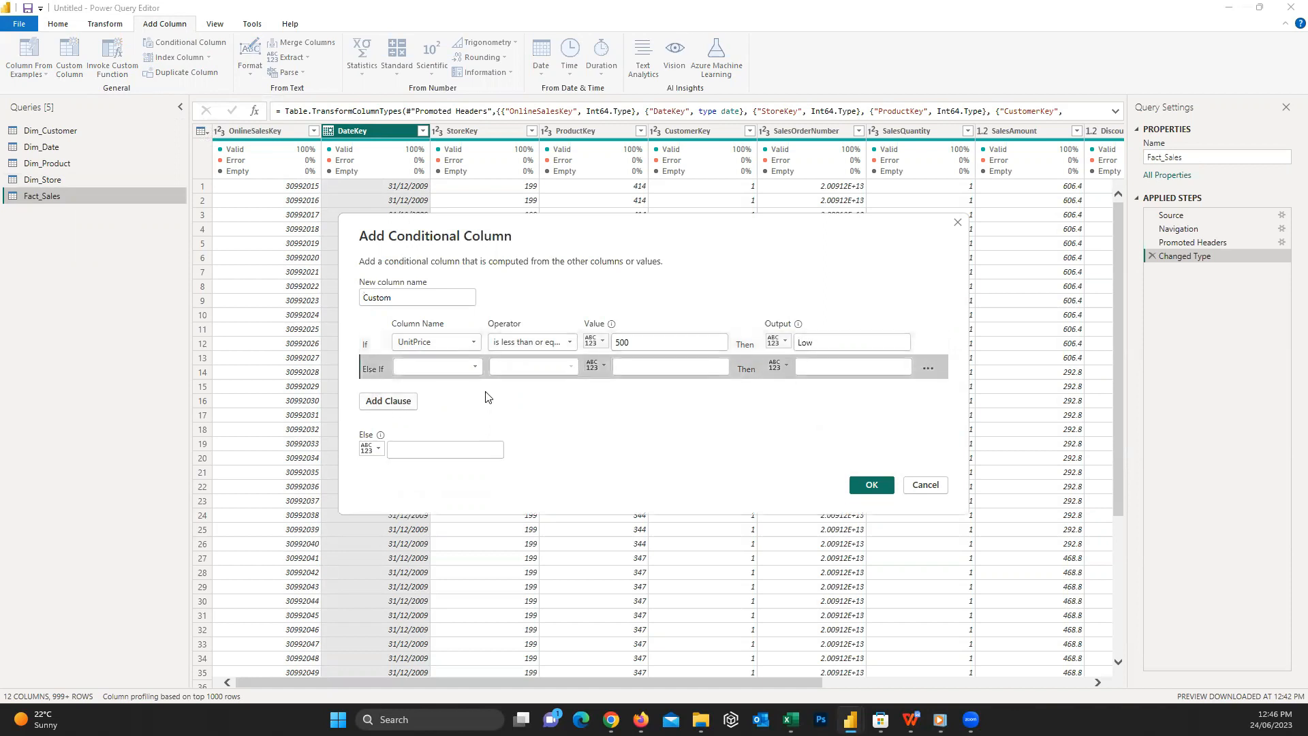
left_click(434, 367)
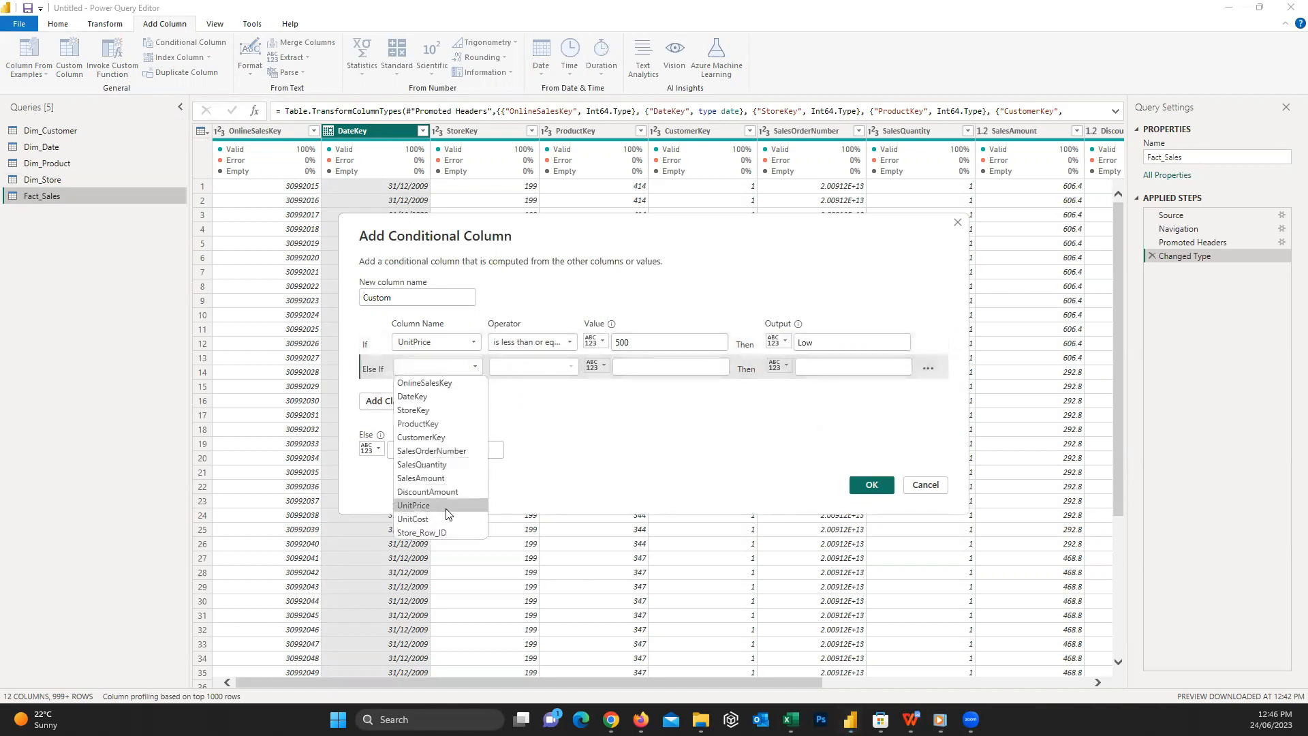
left_click(429, 514)
left_click(531, 367)
left_click(536, 451)
left_click(670, 367)
type("1000")
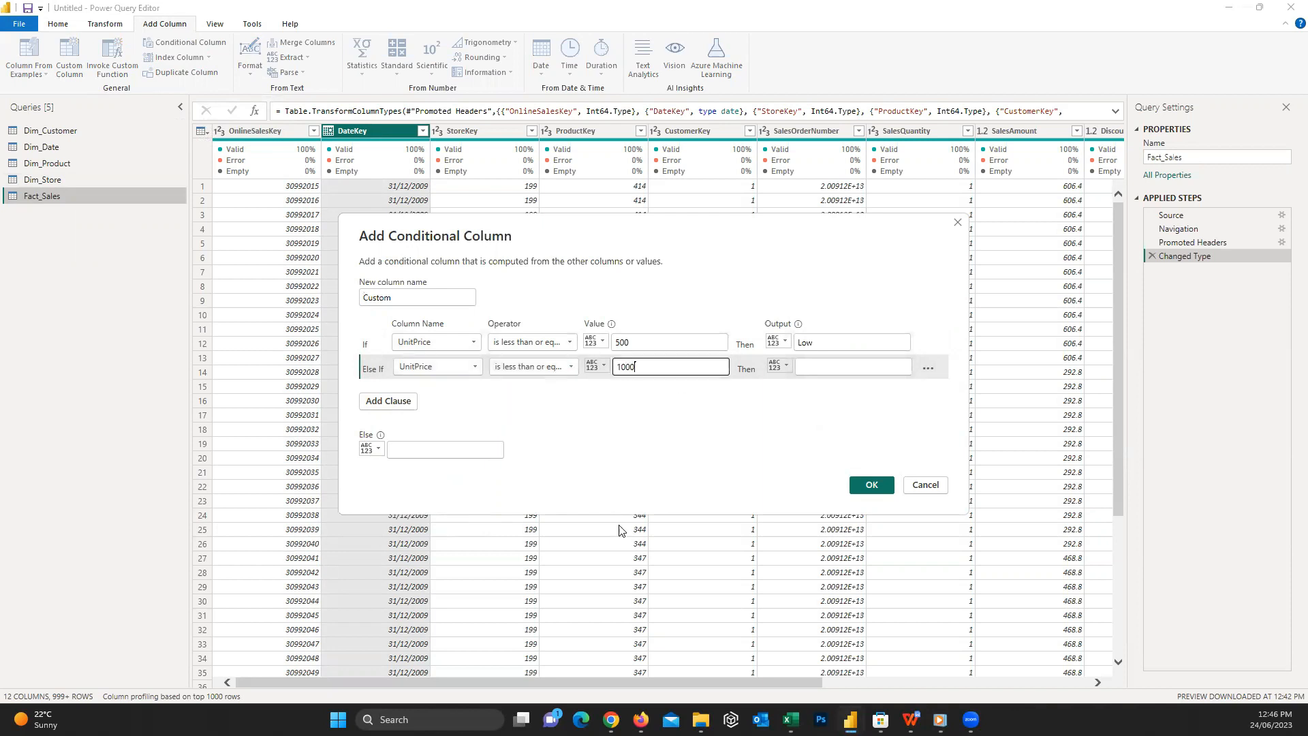
left_click(822, 368)
type("Medium")
left_click(417, 451)
type("High")
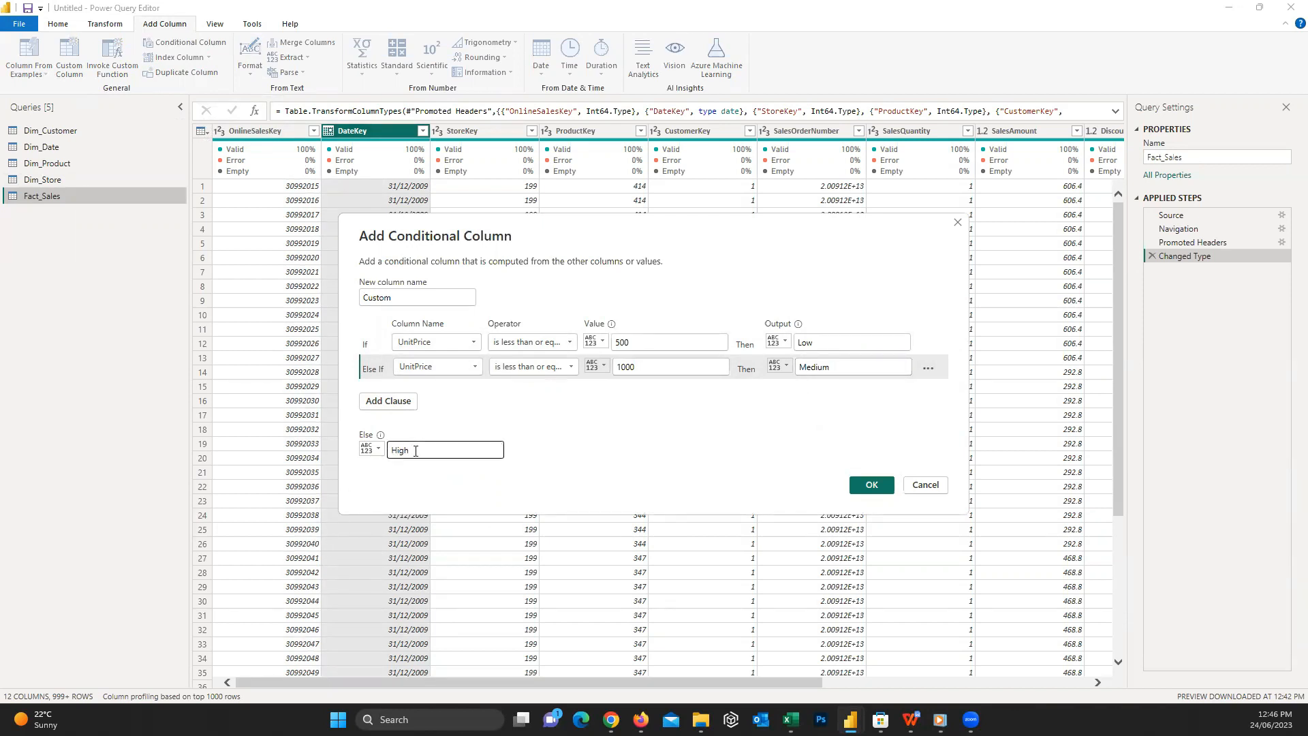
Name the new column Price Level and create it
double_click(433, 296)
type("Price Level")
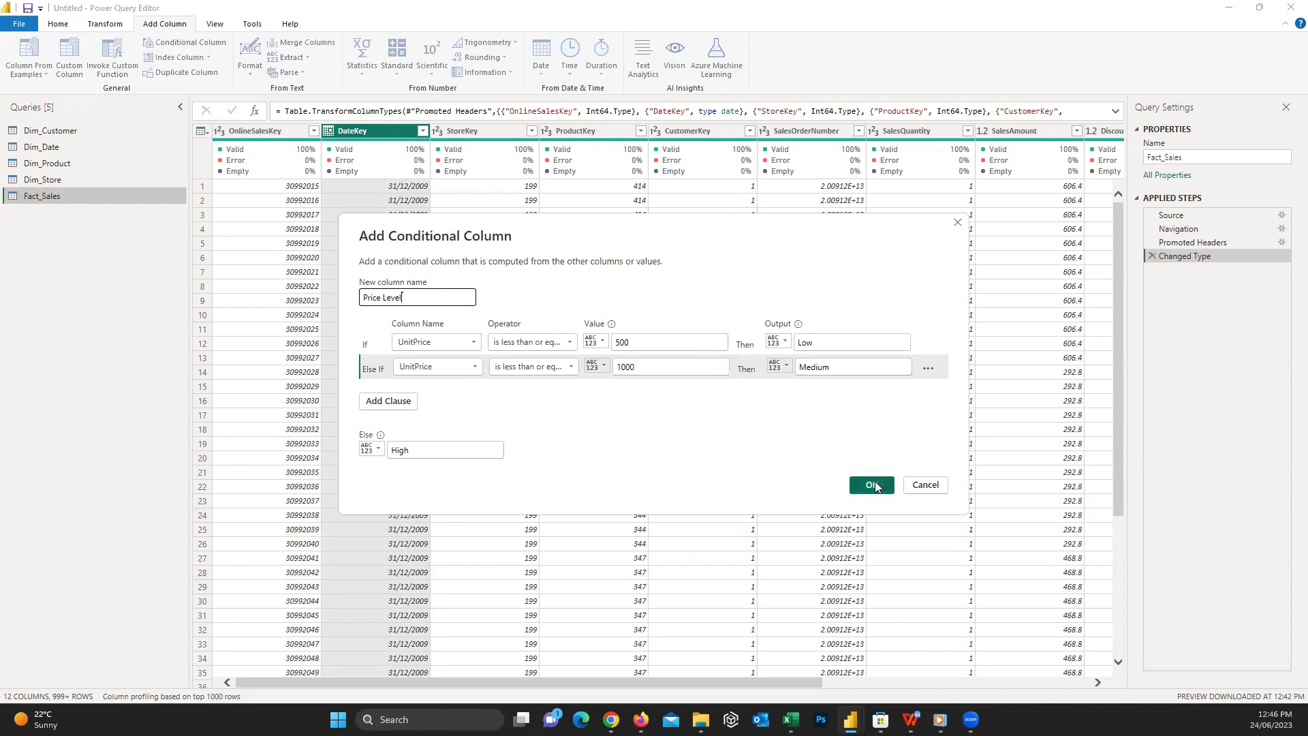
left_click(870, 484)
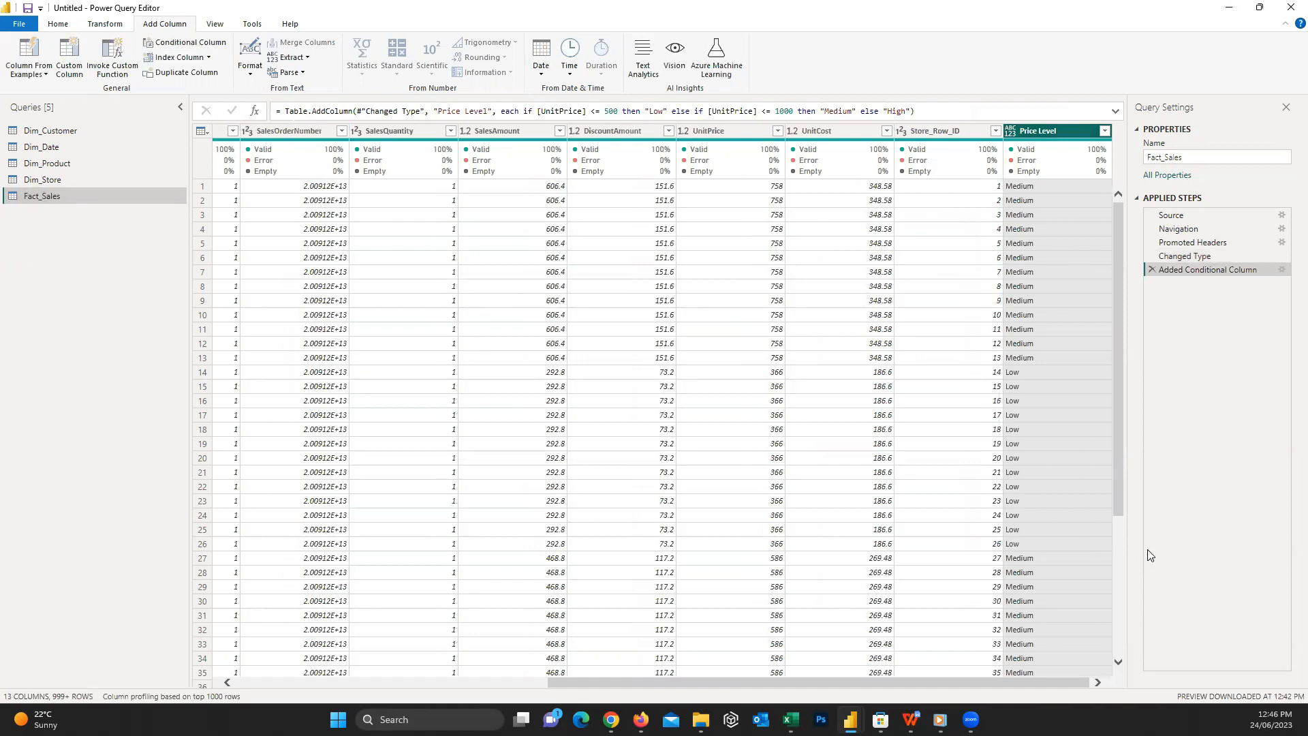
Close & Apply the queries into the model and expand Fact_Sales to show its fields including Price Level
left_click(104, 24)
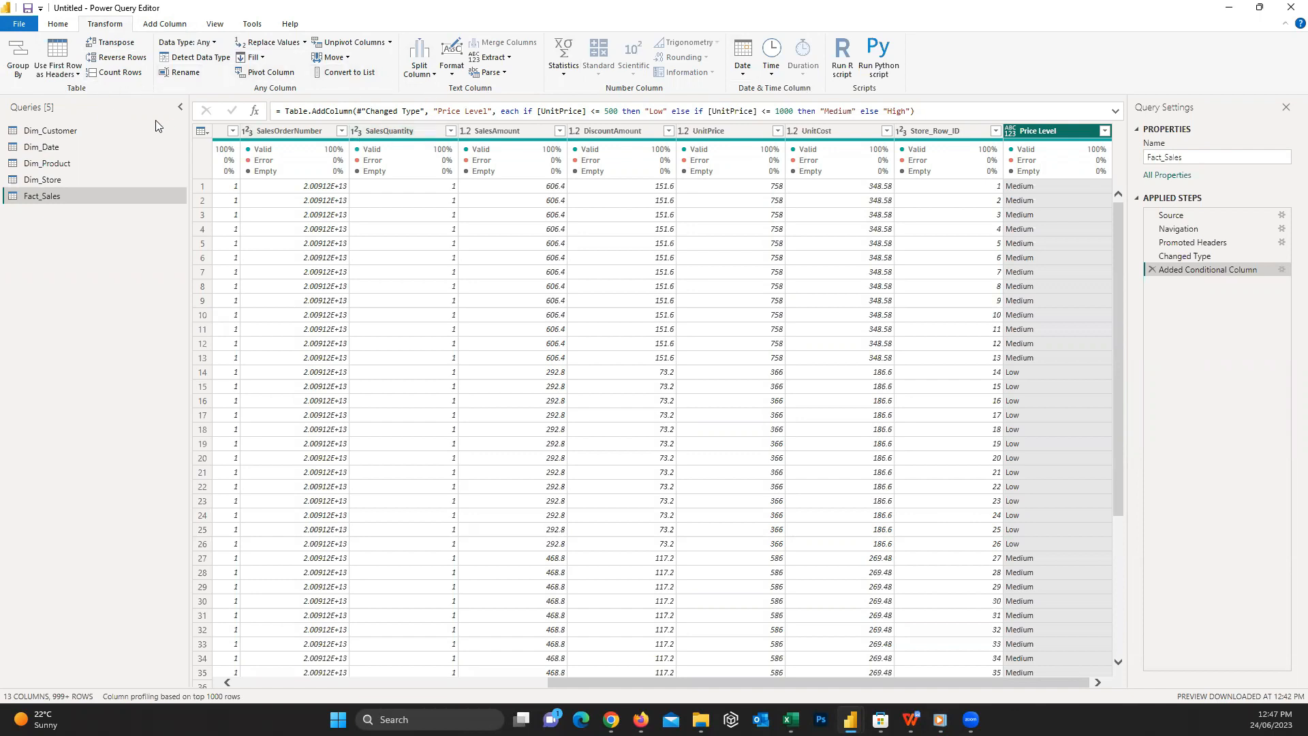
left_click(57, 23)
left_click(18, 53)
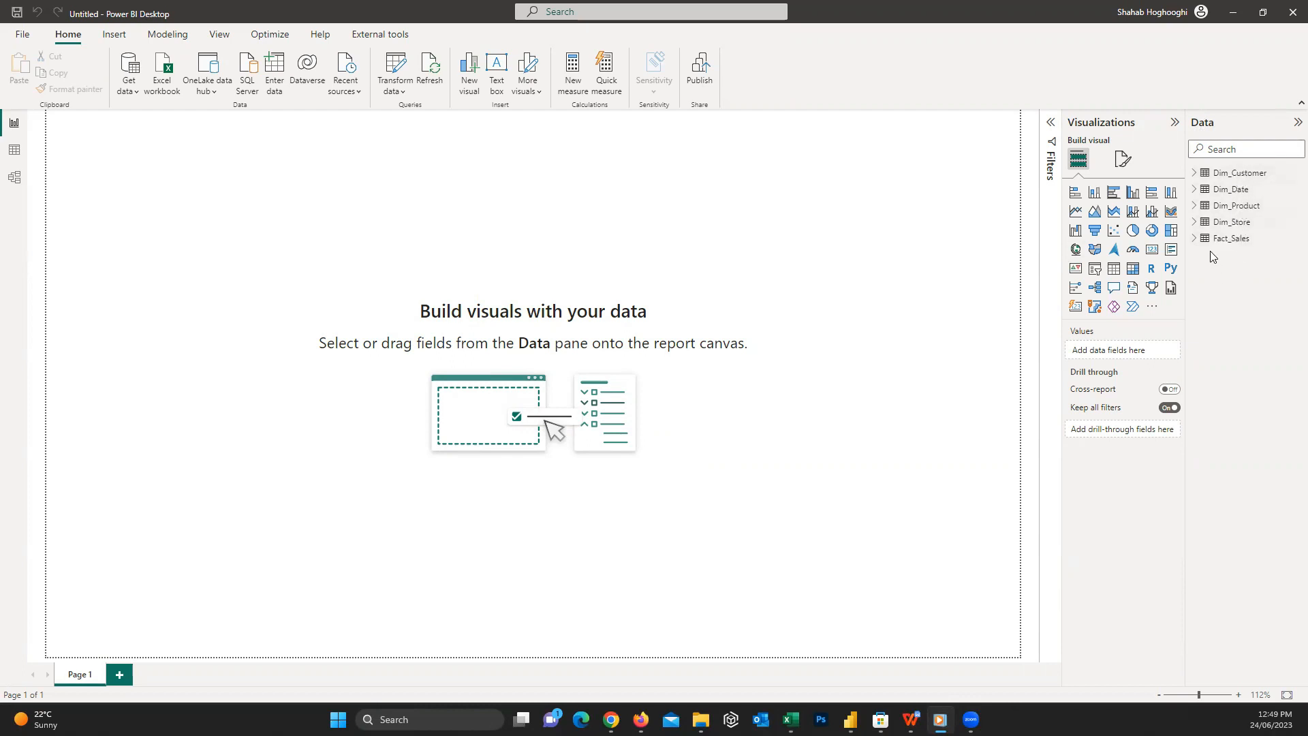
left_click(1194, 238)
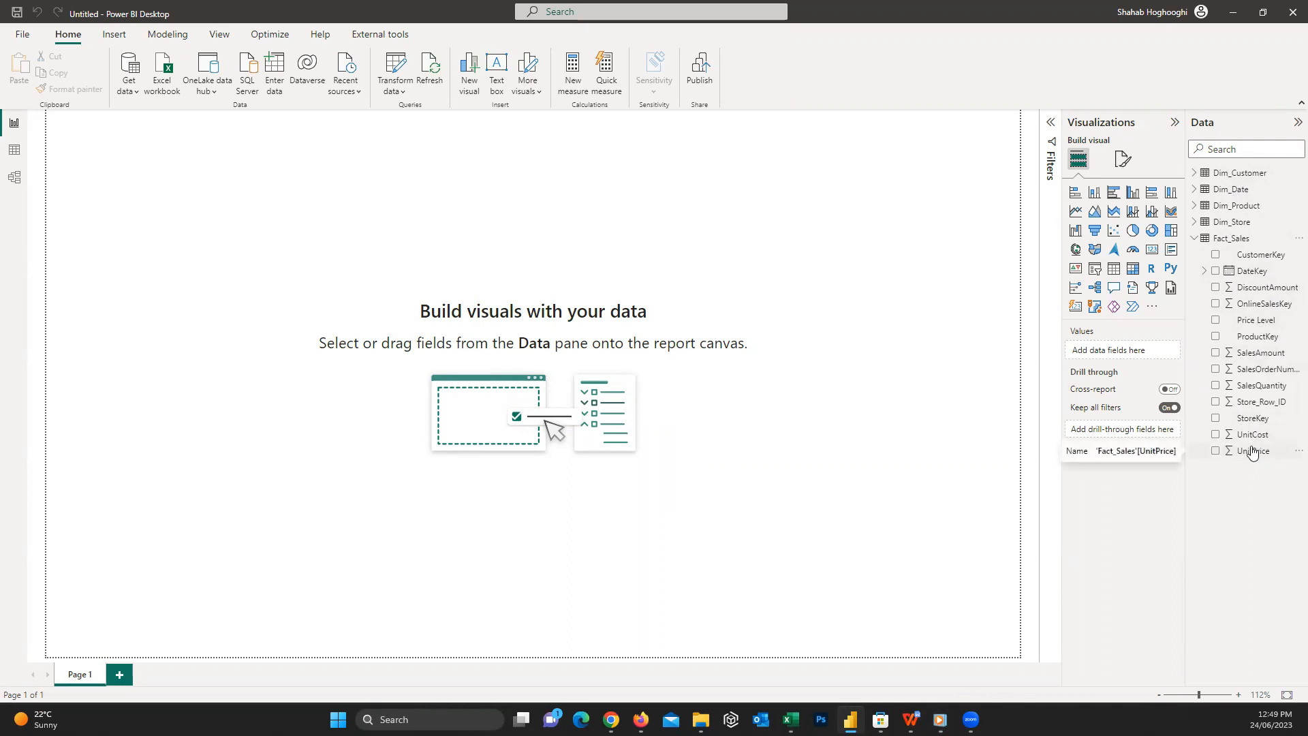
Browse the rows of each loaded table in Data view, ending back on Dim_Customer
left_click(15, 149)
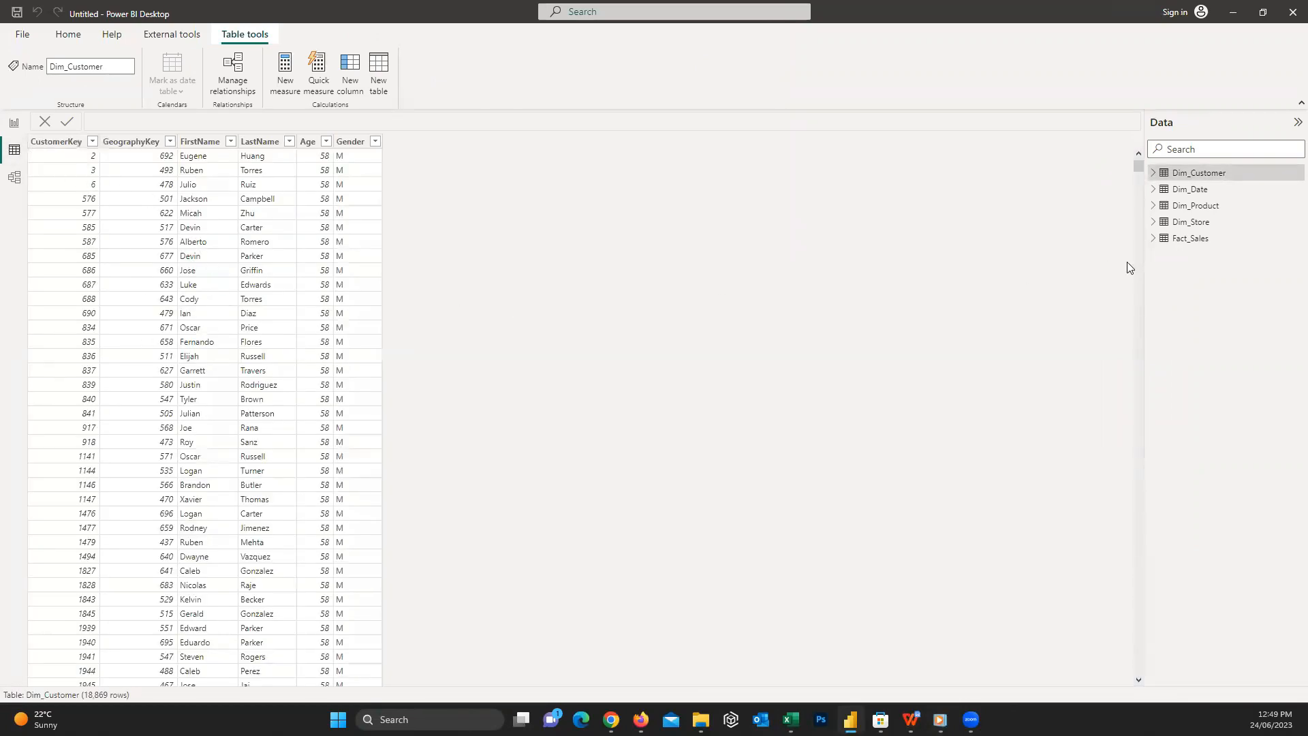
left_click(1243, 192)
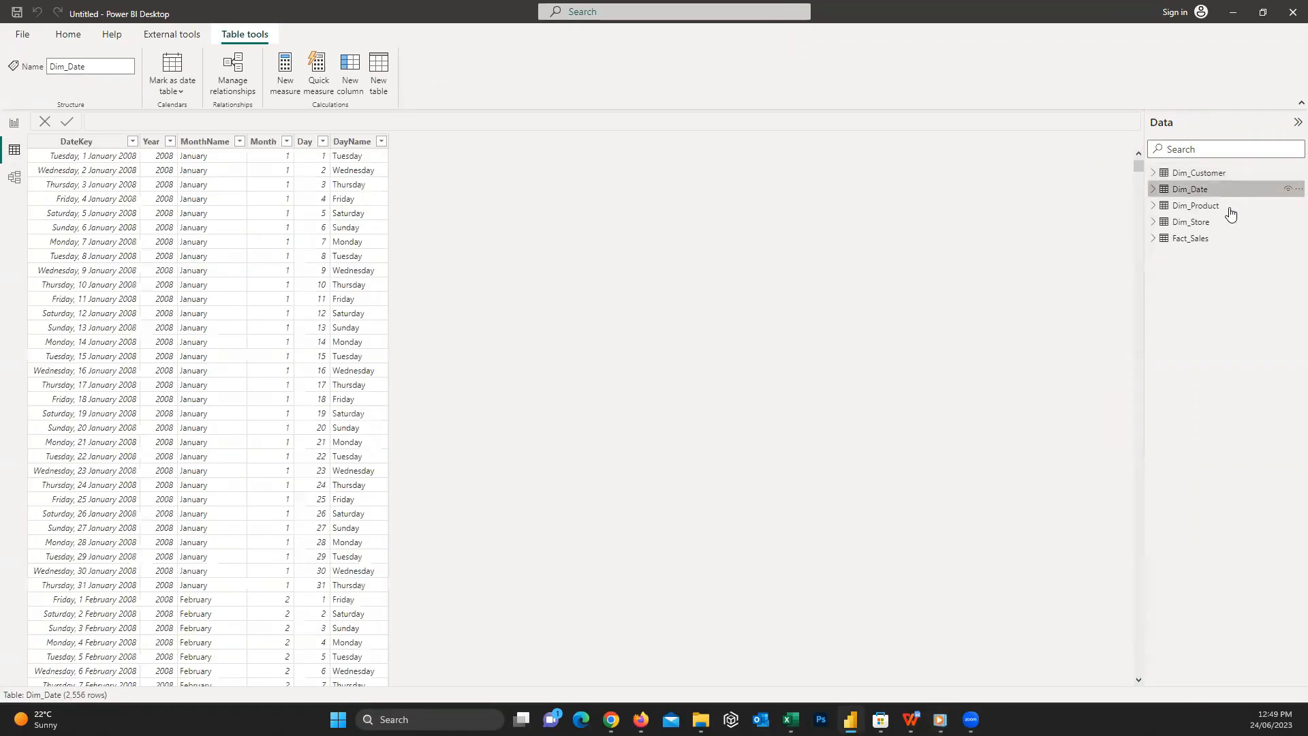
left_click(1195, 205)
left_click(1191, 222)
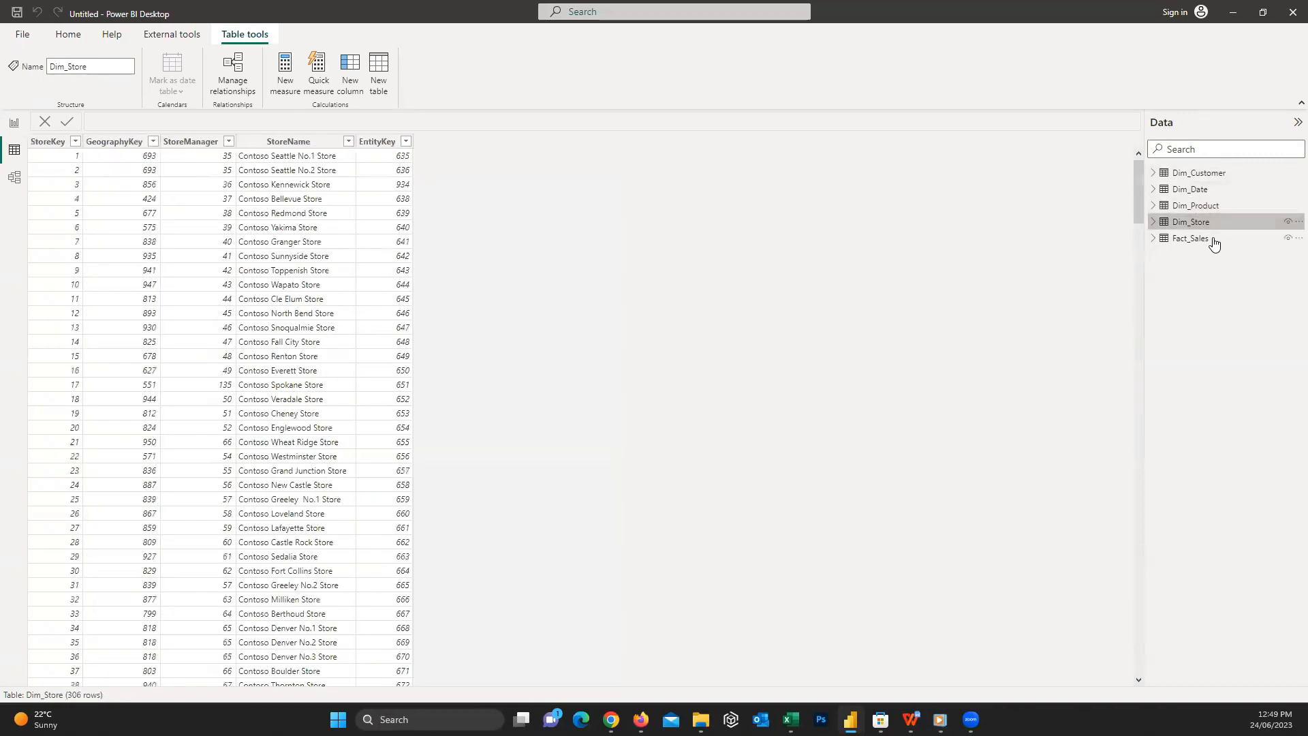
left_click(1191, 239)
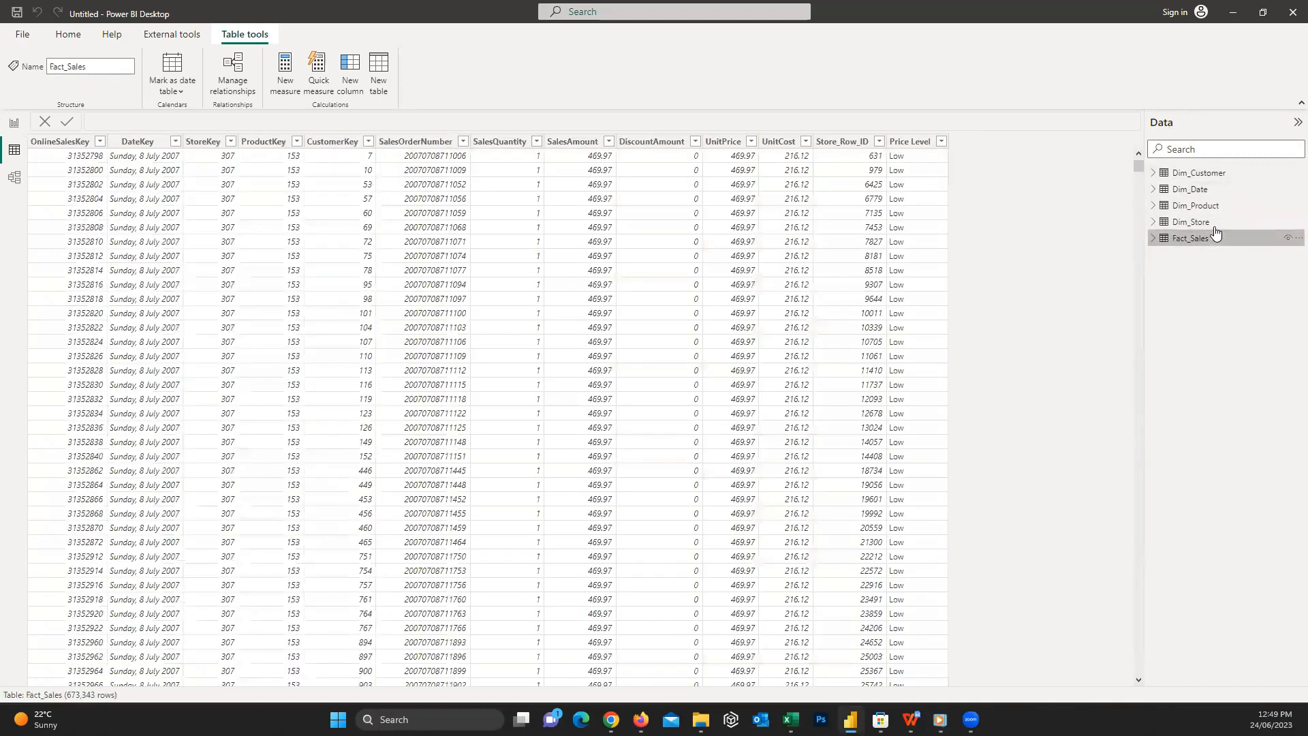
left_click(1190, 222)
left_click(1195, 206)
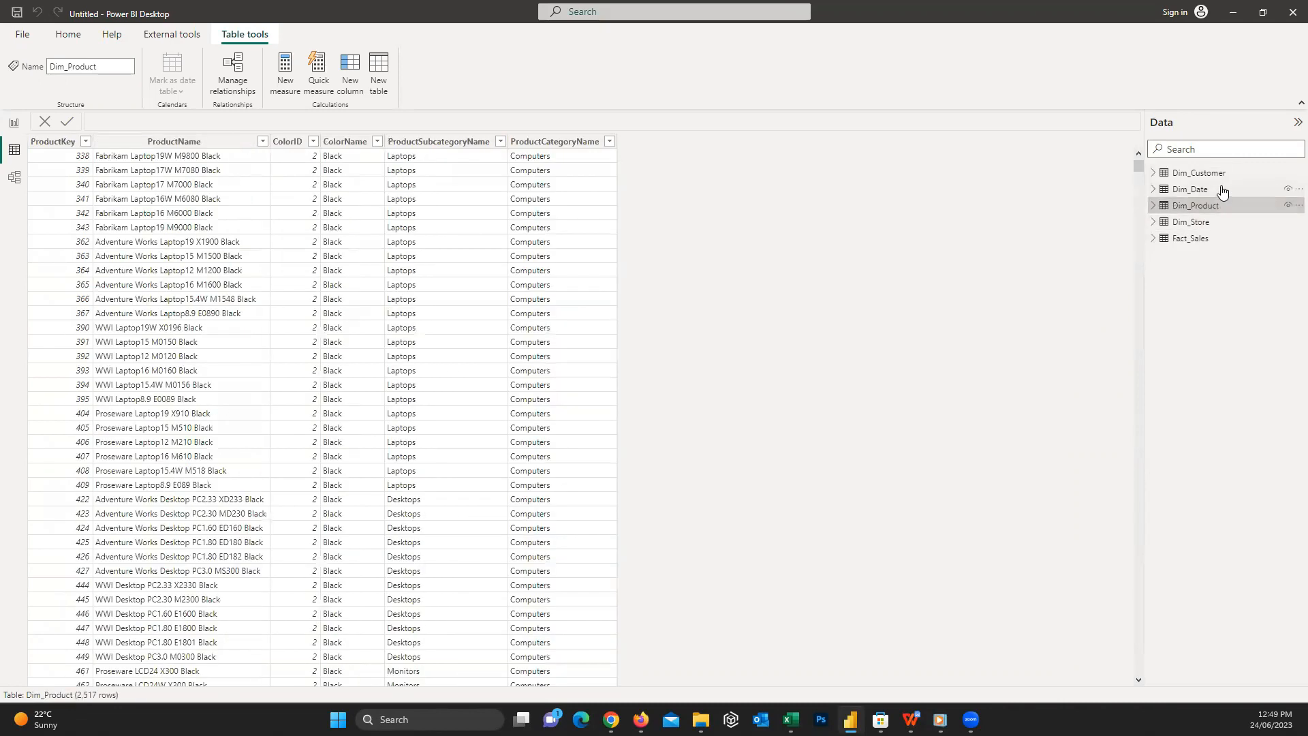
left_click(1198, 173)
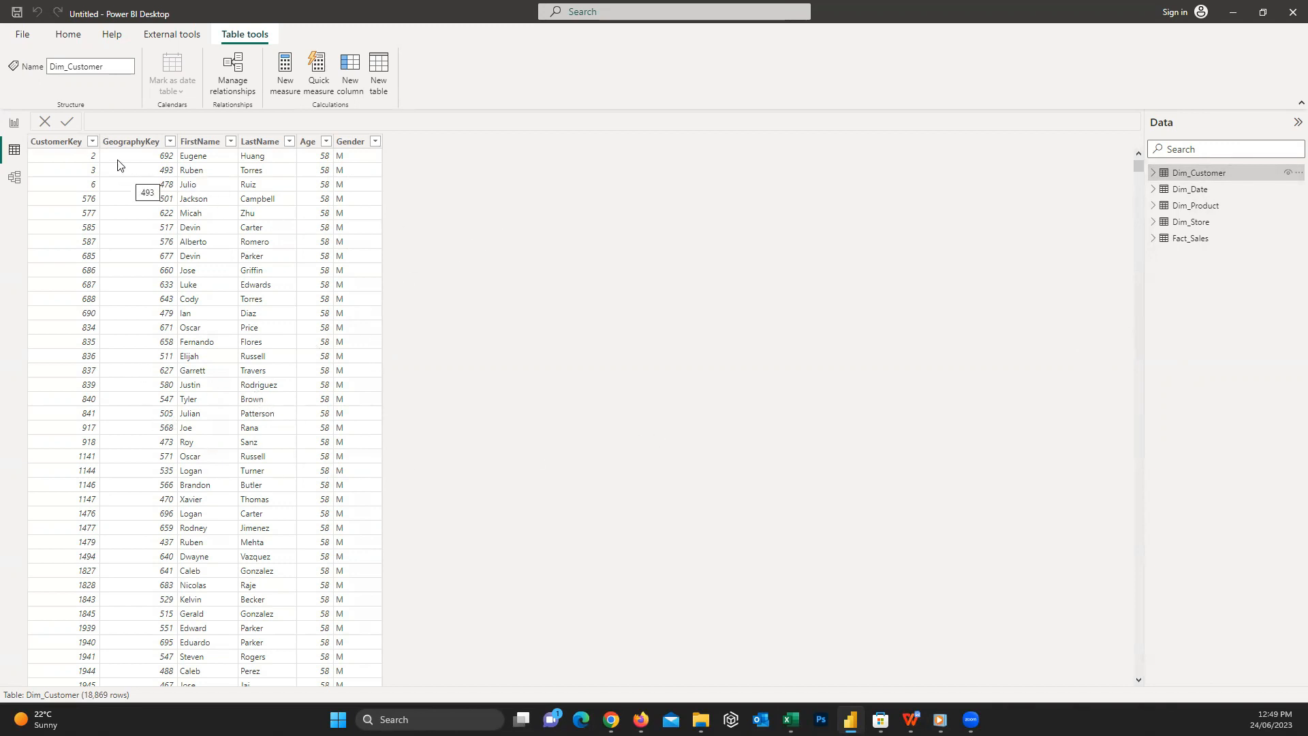
left_click(68, 34)
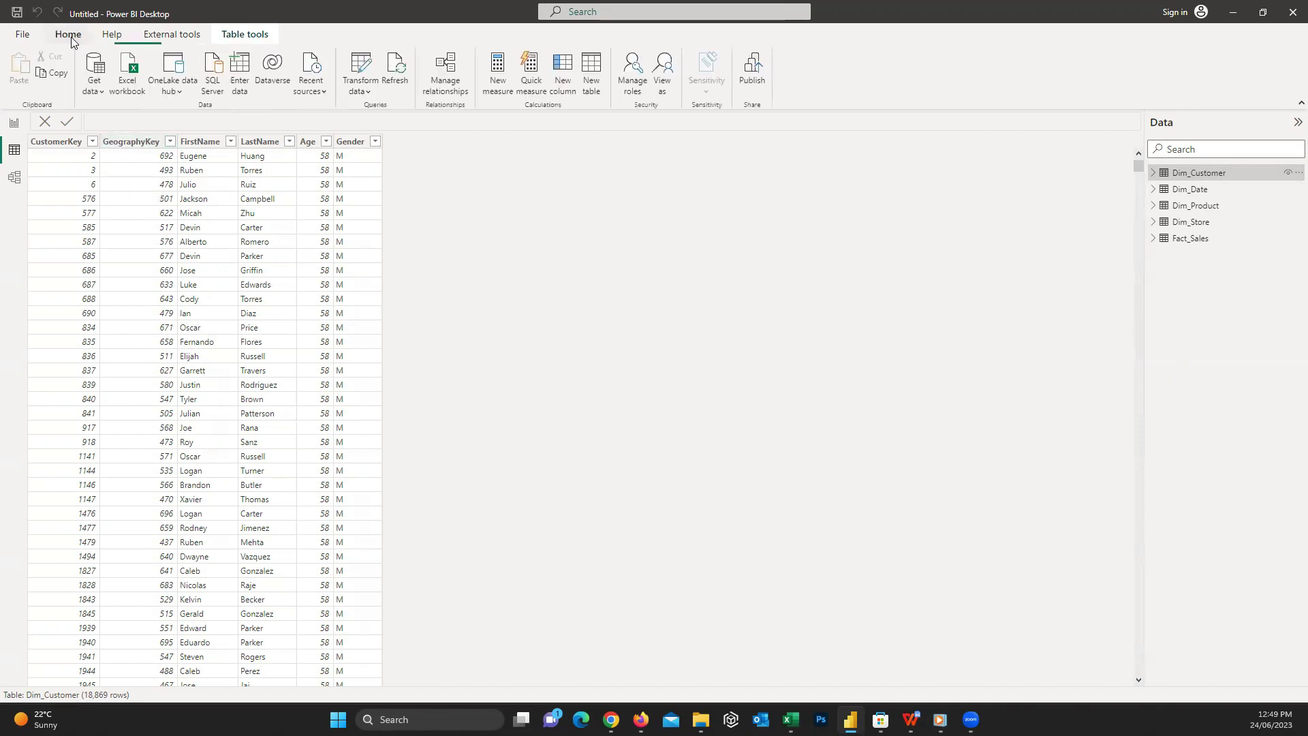
Reopen Power Query and replace M with Male in Dim_Customer's Gender column
left_click(364, 66)
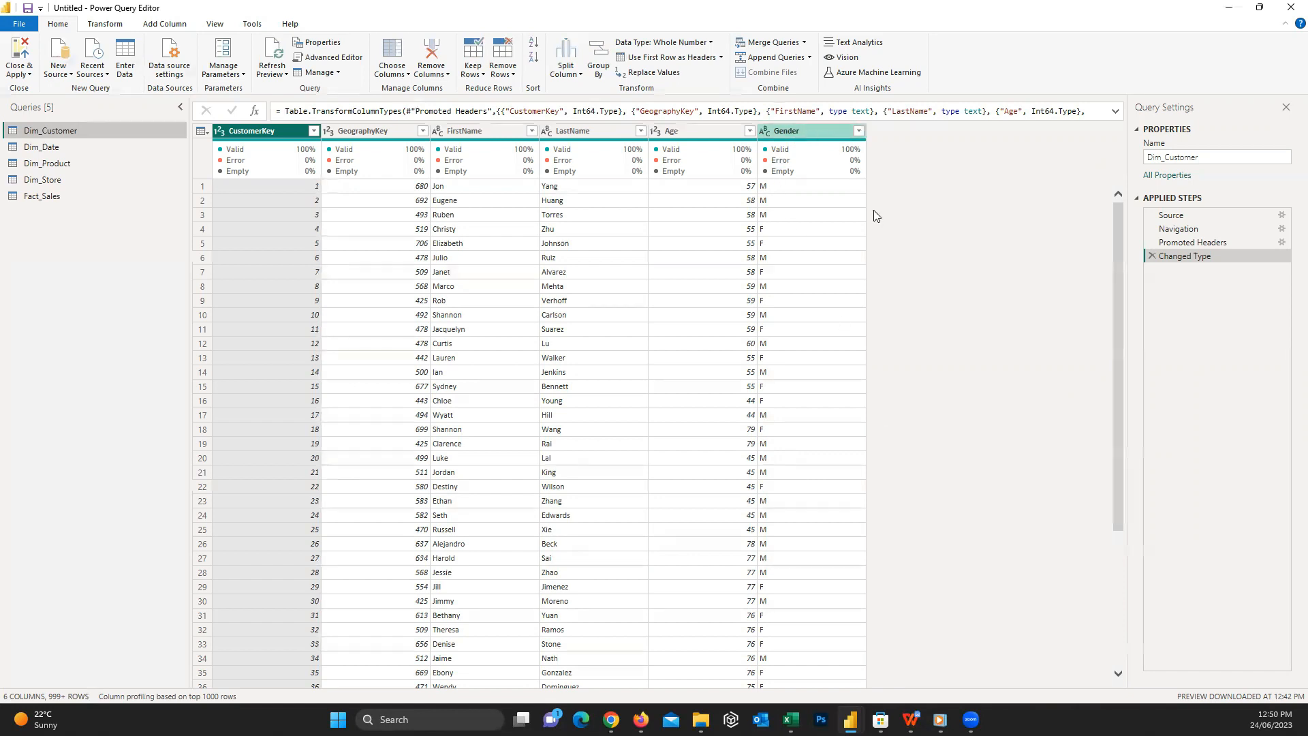
left_click(803, 132)
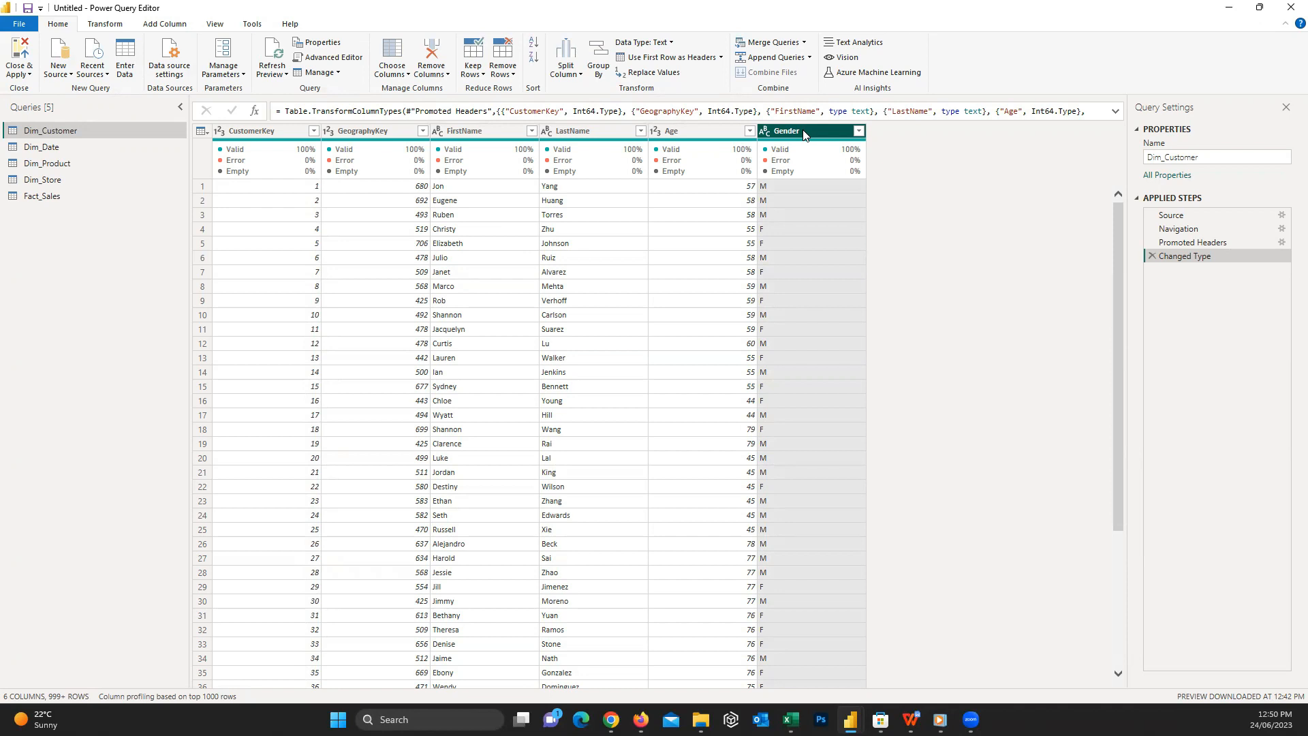
left_click(654, 72)
left_click(529, 329)
type("M")
left_click(530, 366)
type("Male")
left_click(795, 425)
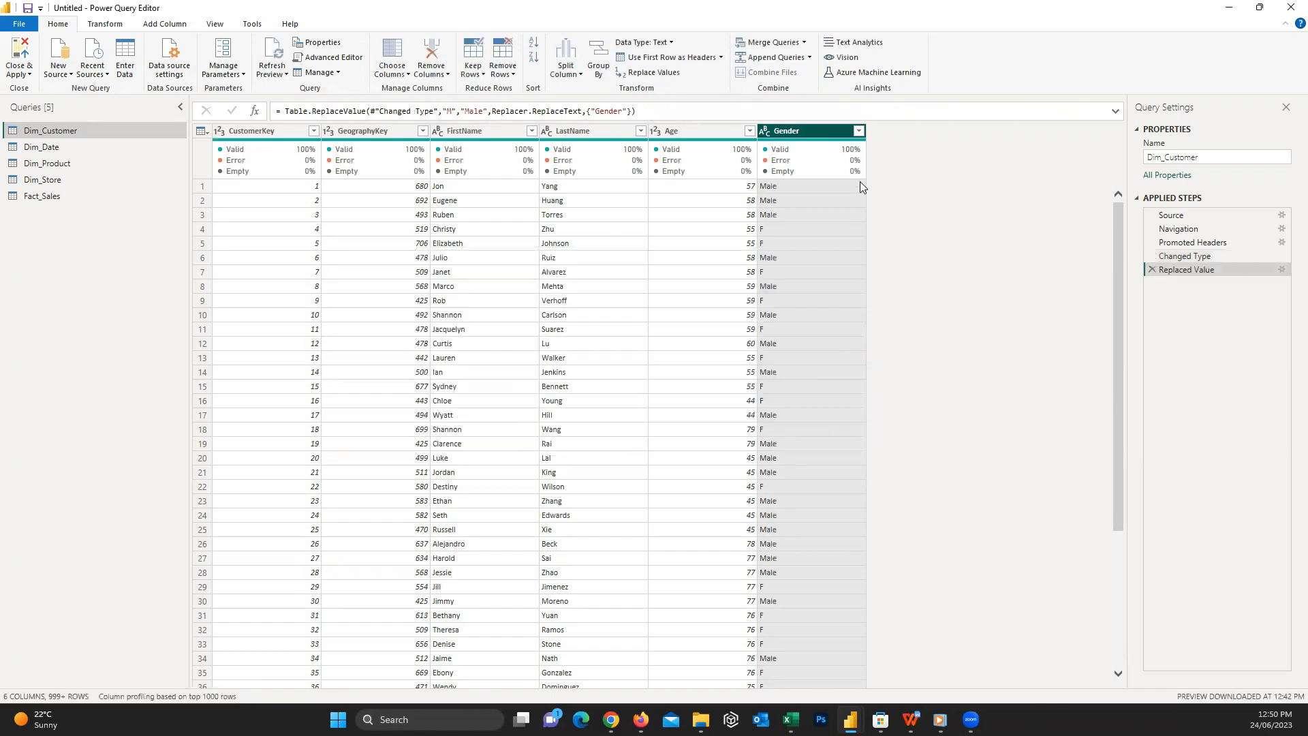
Replace F with Female in the Gender column
left_click(669, 73)
left_click(529, 329)
type("F")
left_click(529, 366)
type("Female")
left_click(795, 426)
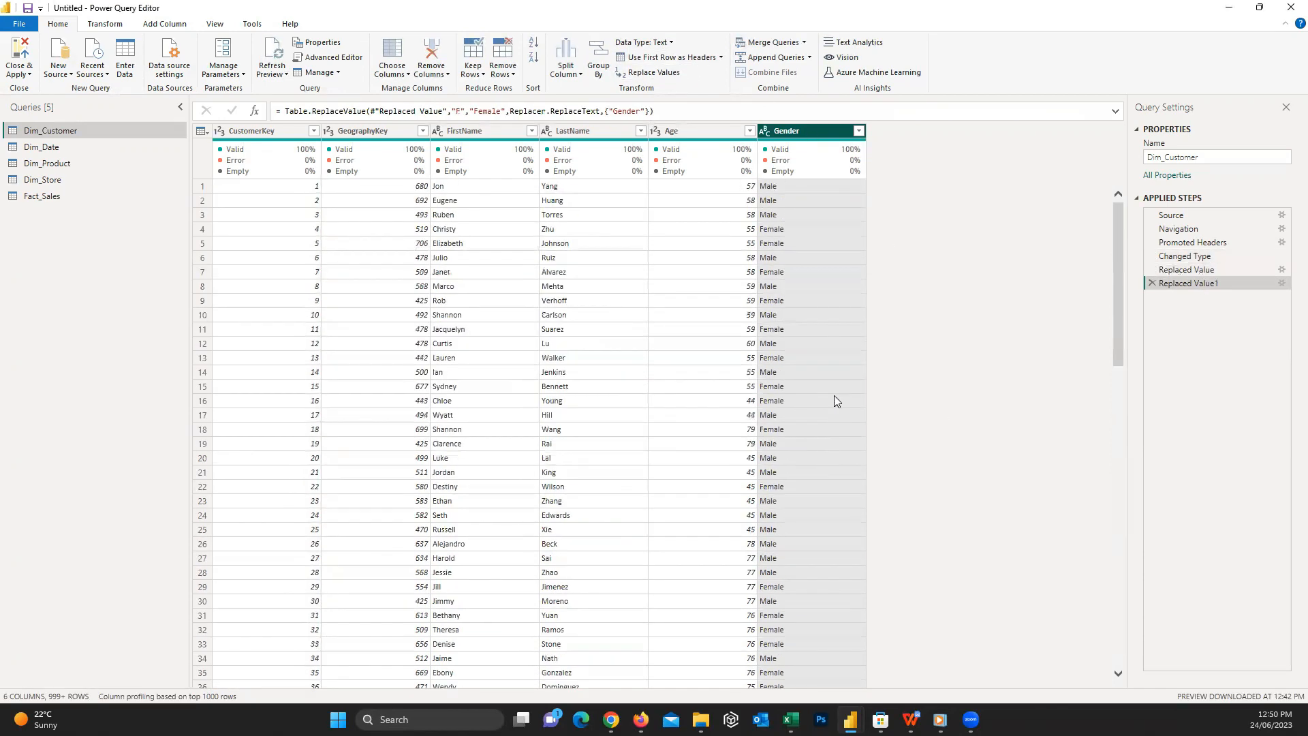
Remove the Store_Row_ID column from Fact_Sales and Close & Apply the changes
left_click(99, 196)
scroll(654, 409, "right", 5)
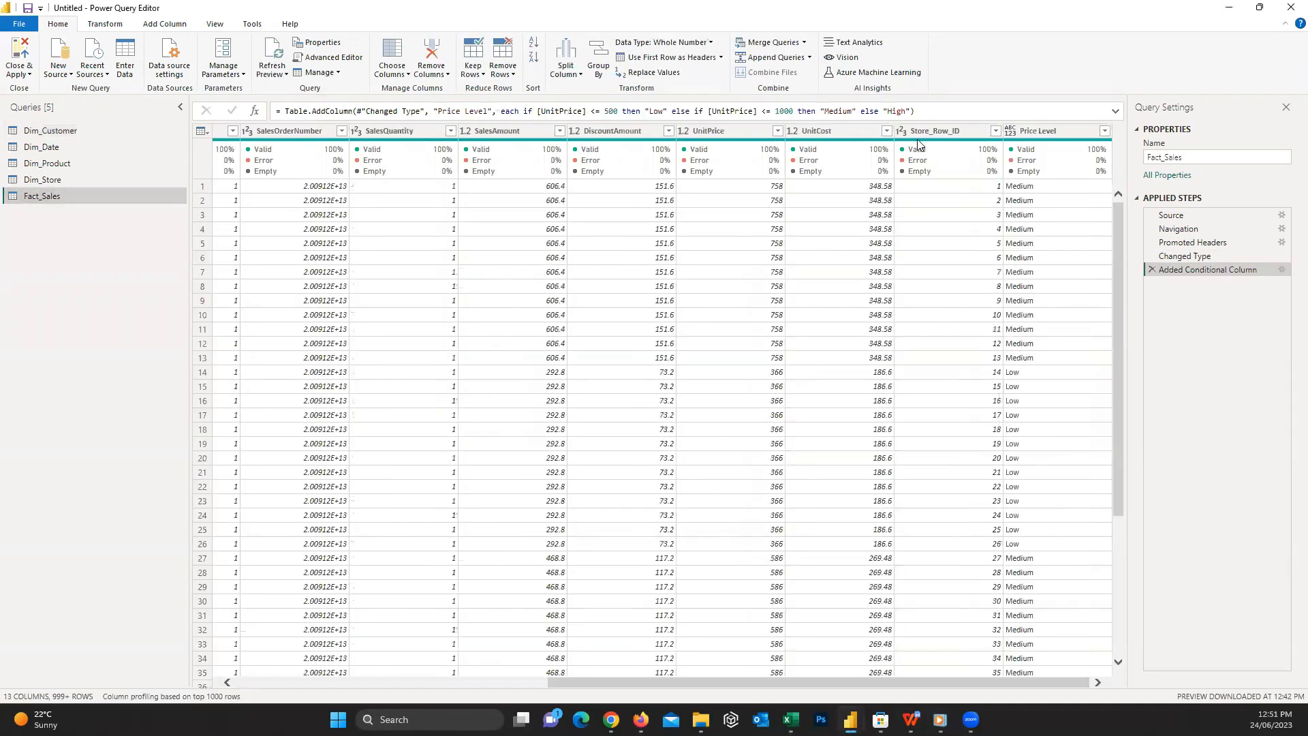
left_click(925, 131)
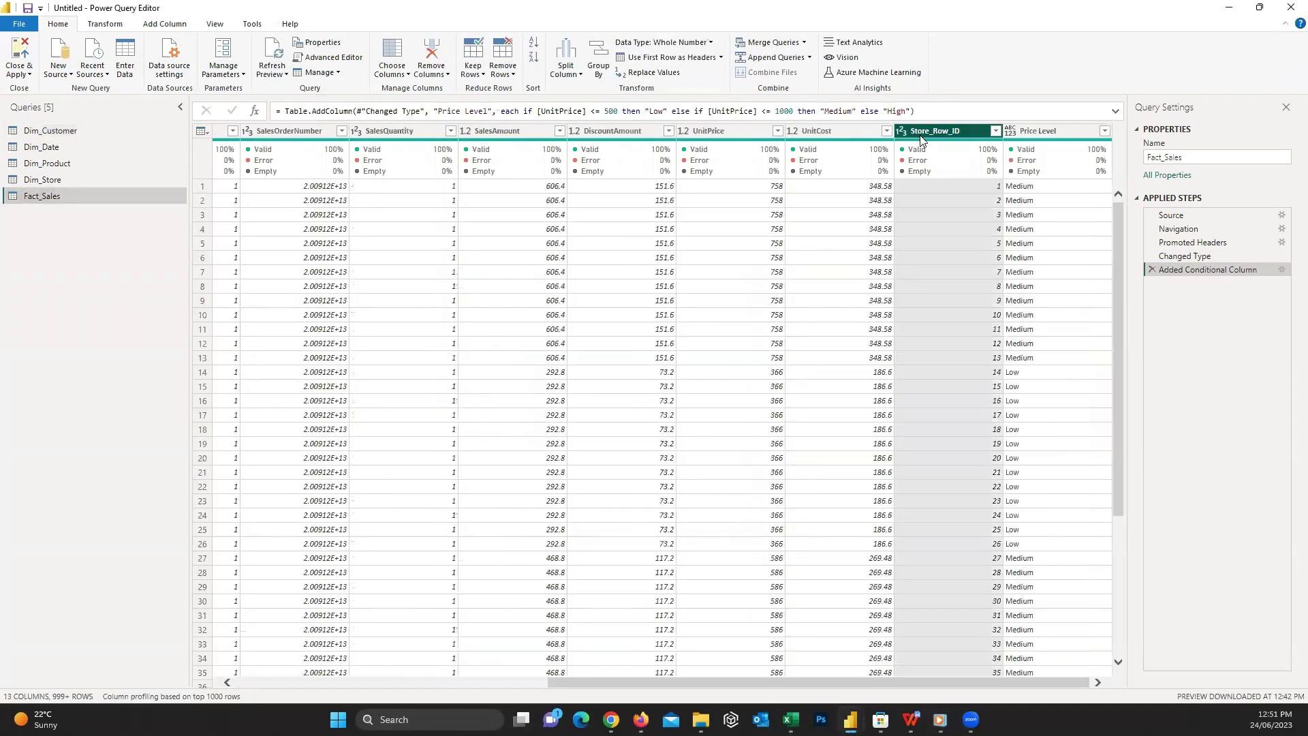
right_click(956, 133)
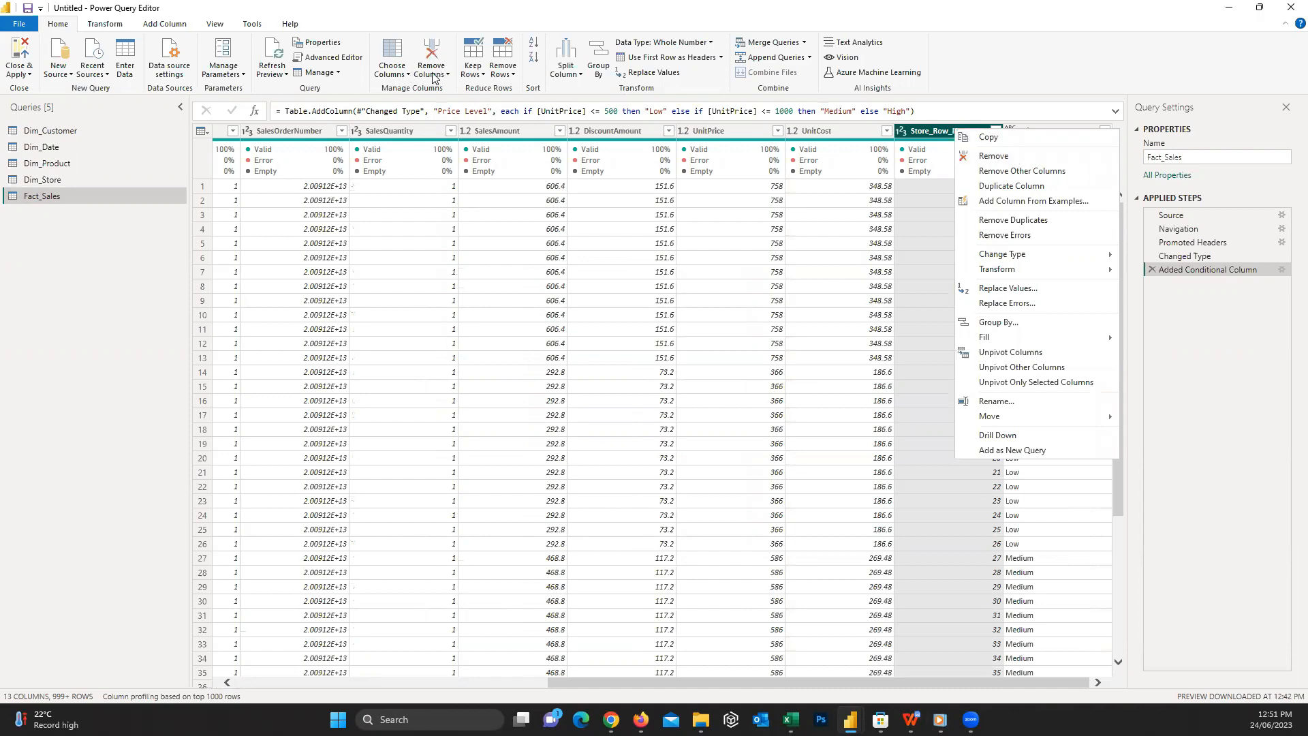
left_click(431, 74)
left_click(463, 89)
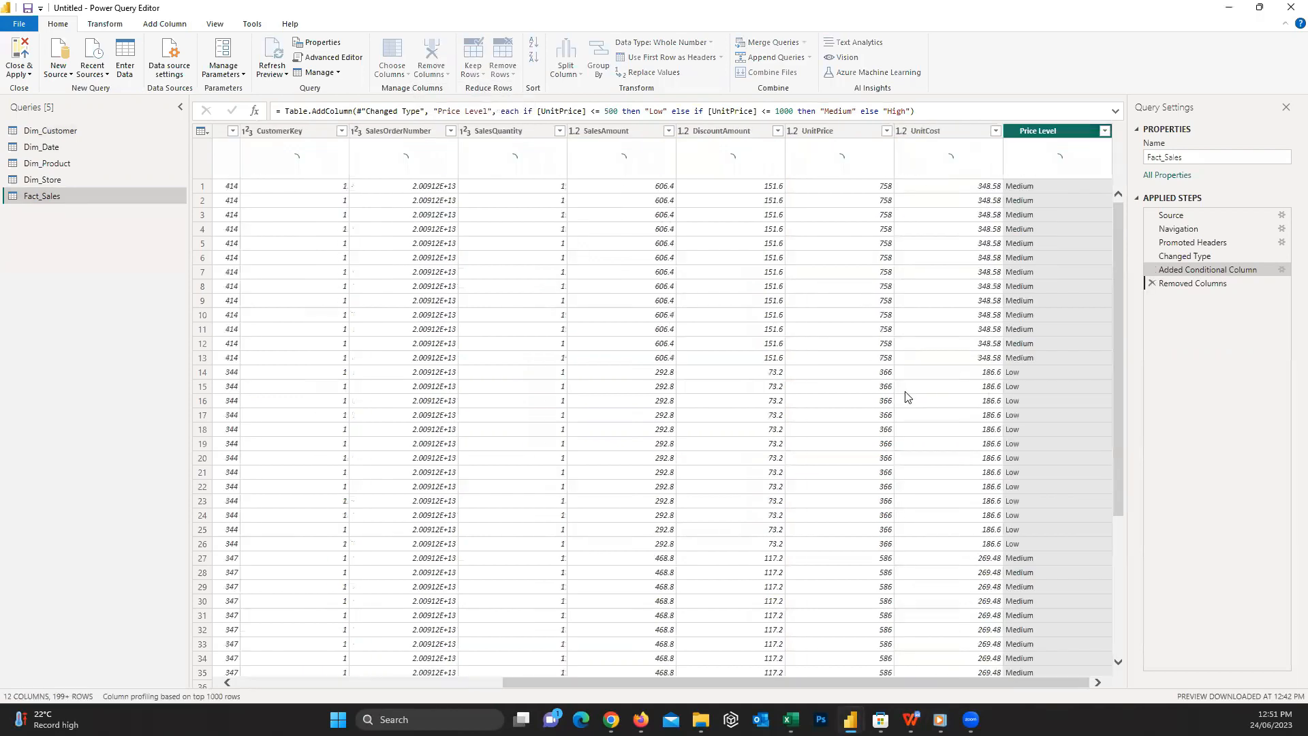
left_click(20, 45)
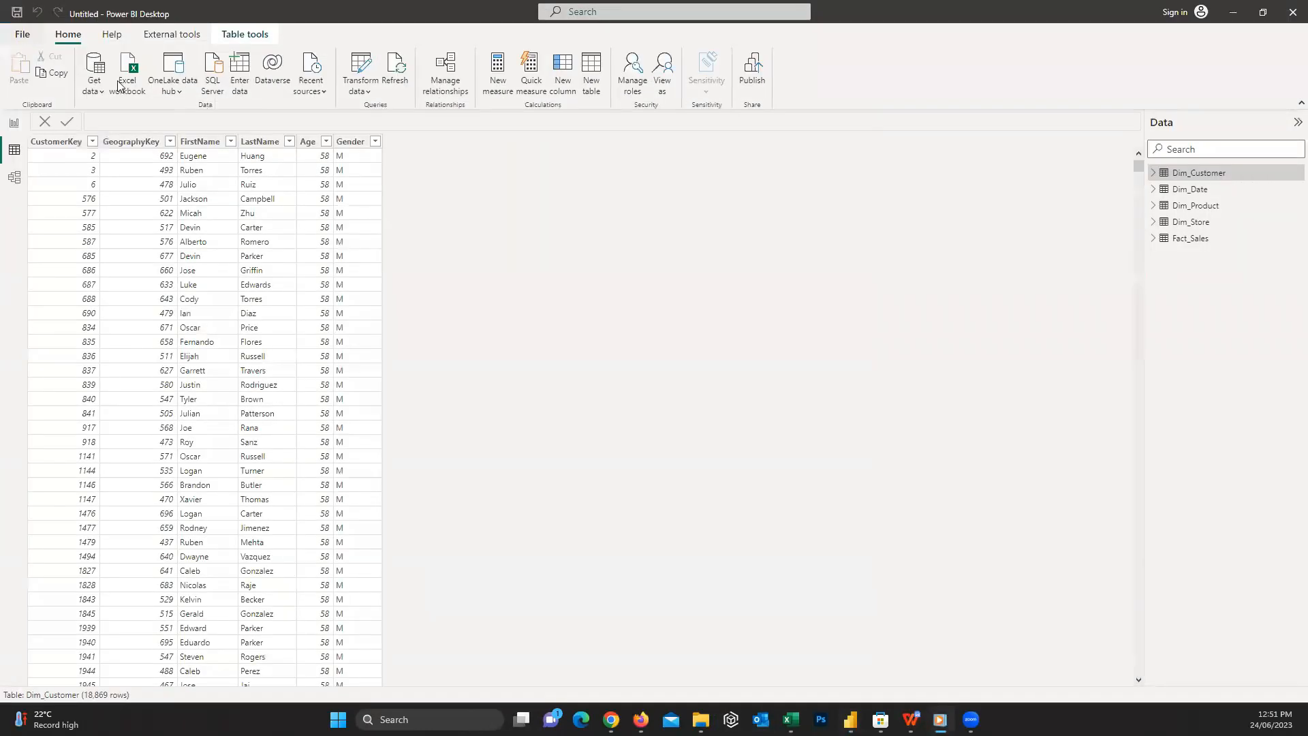
Inspect the existing Dim_Product to Fact_Sales relationship in Model view without changing it
left_click(15, 178)
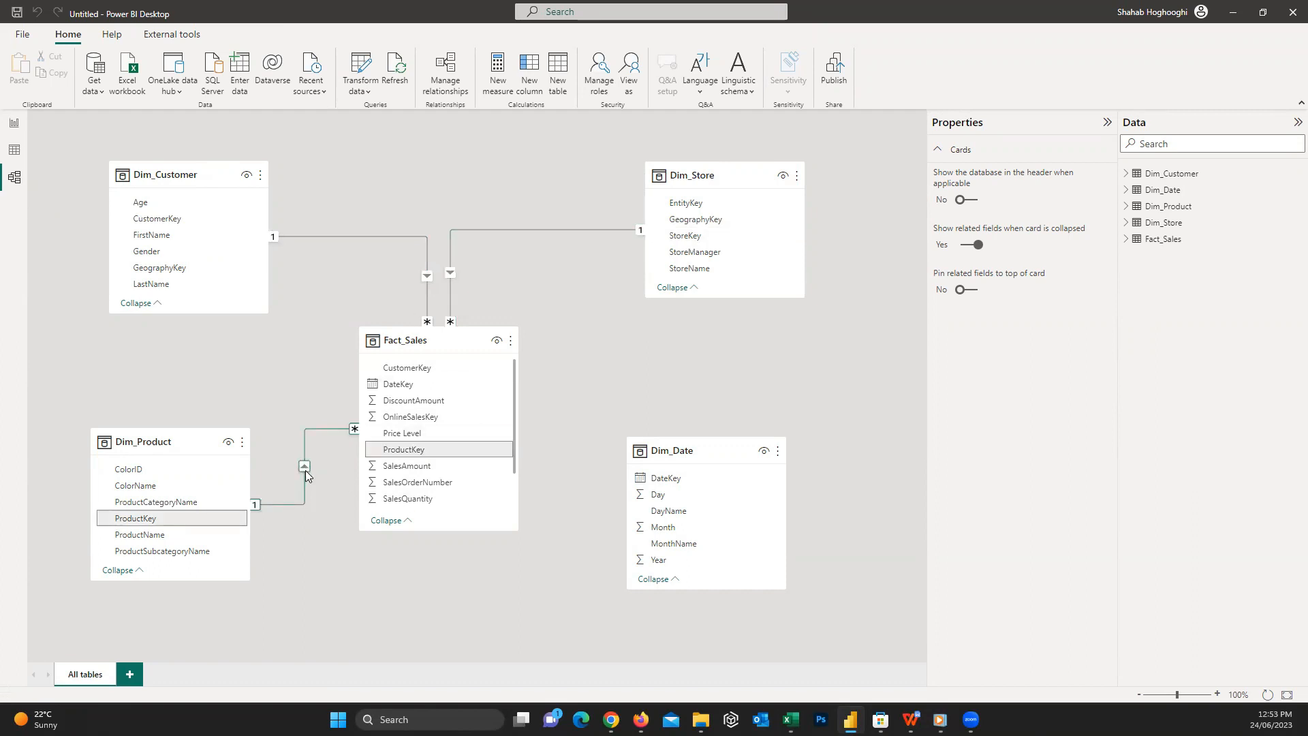
left_click(306, 465)
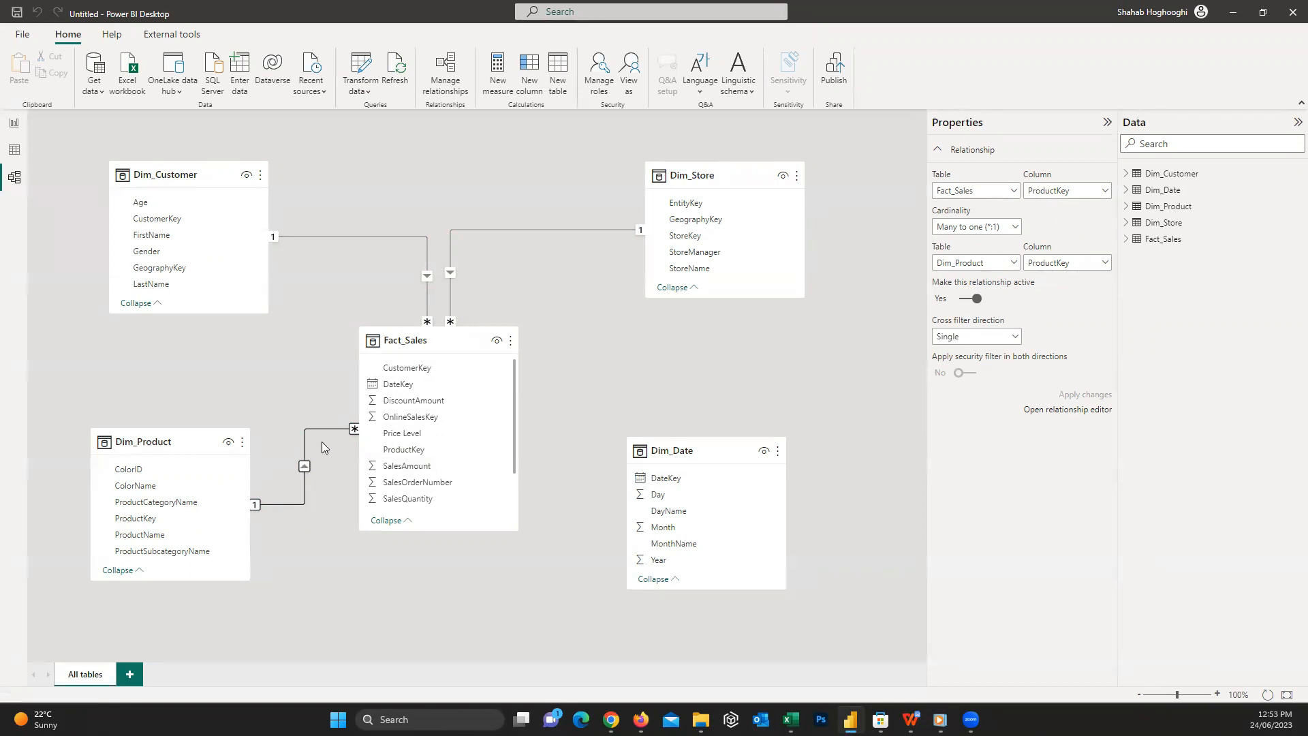
right_click(304, 463)
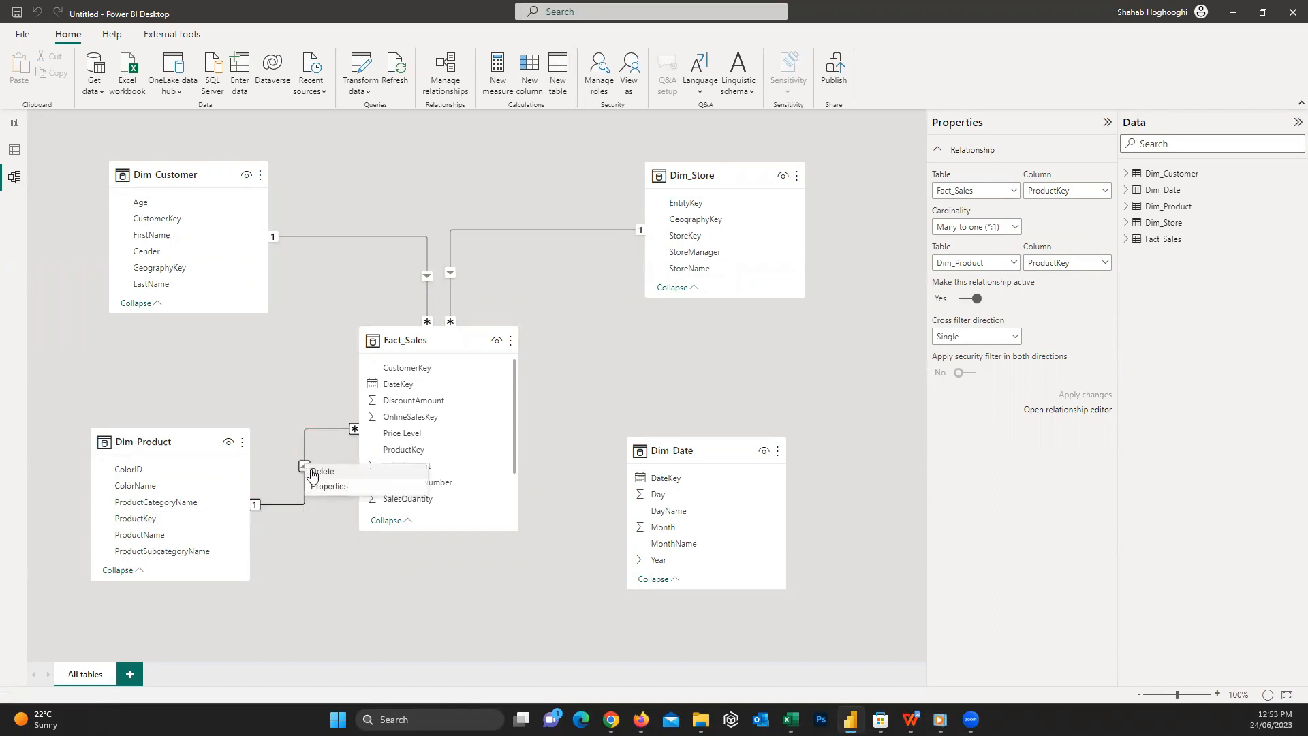
left_click(346, 488)
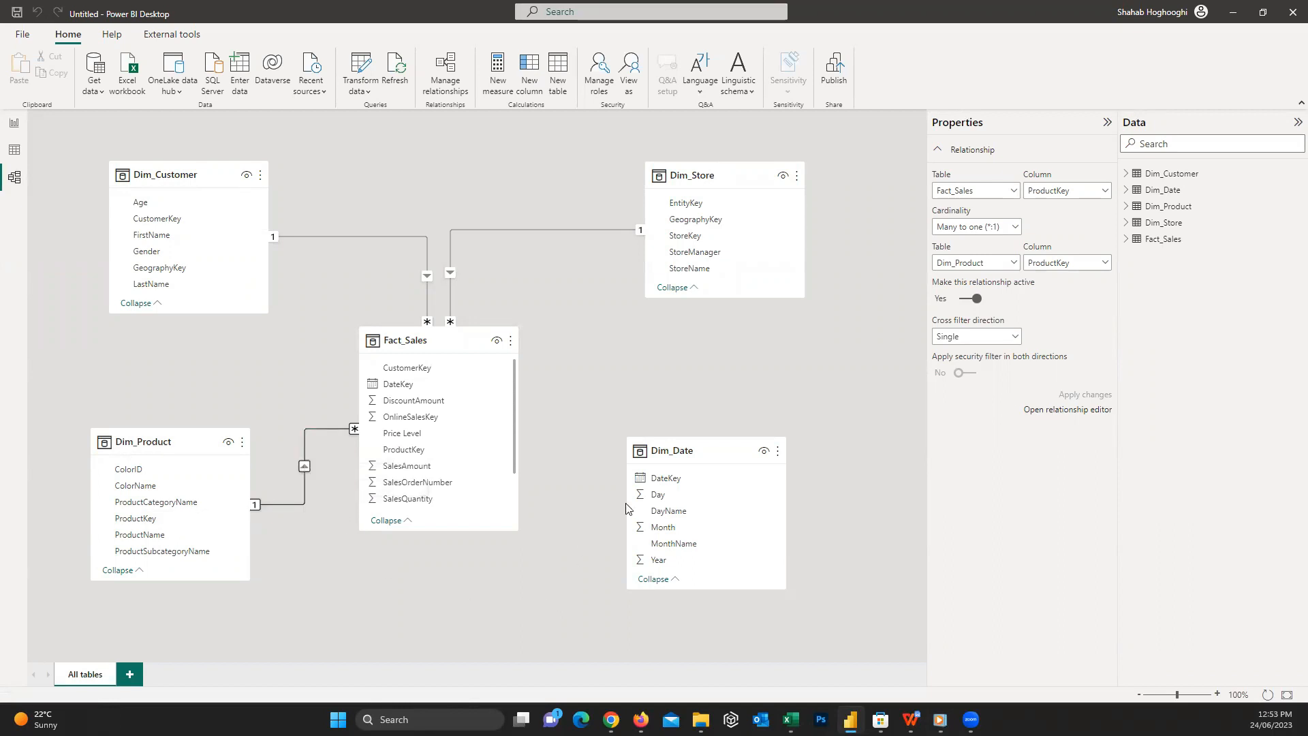
Relate Dim_Date to Fact_Sales on DateKey and reposition the Fact_Sales card
left_click_drag(673, 481, 429, 387)
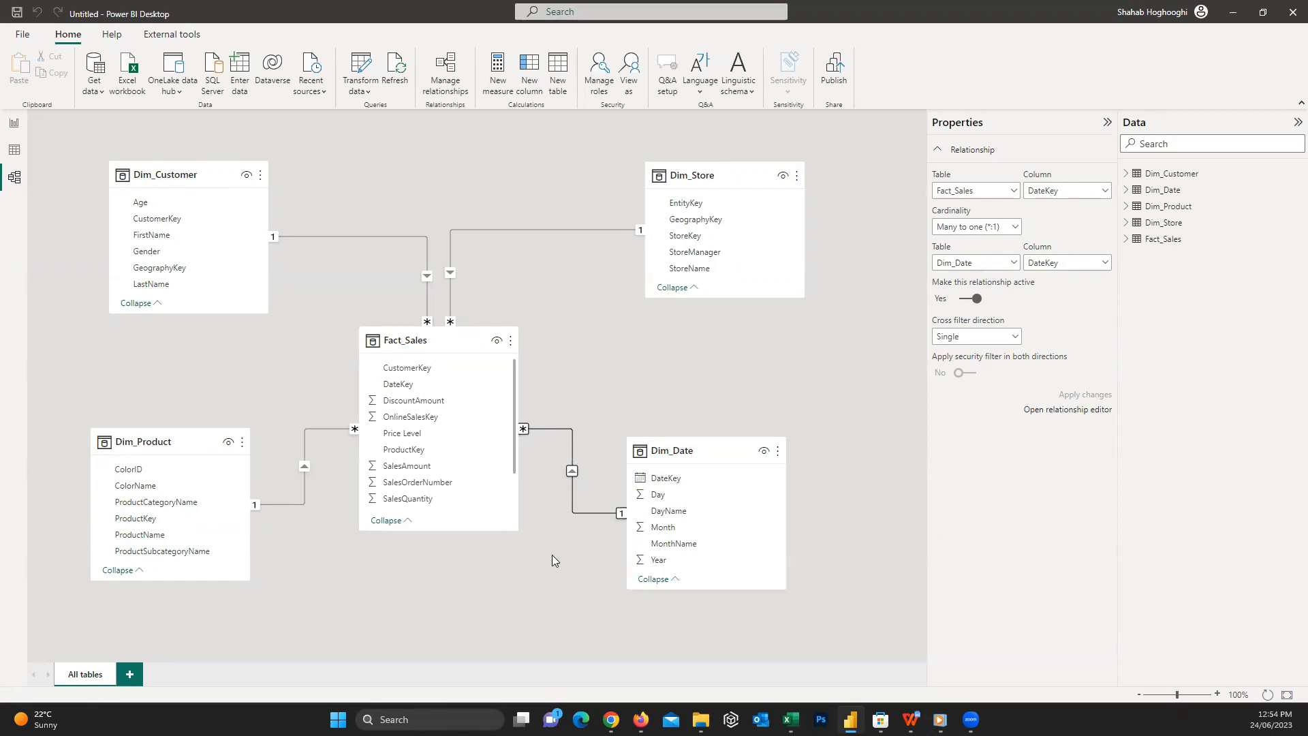
mouse_move(450, 341)
left_mouse_down()
mouse_move(452, 321)
mouse_move(452, 334)
left_mouse_up()
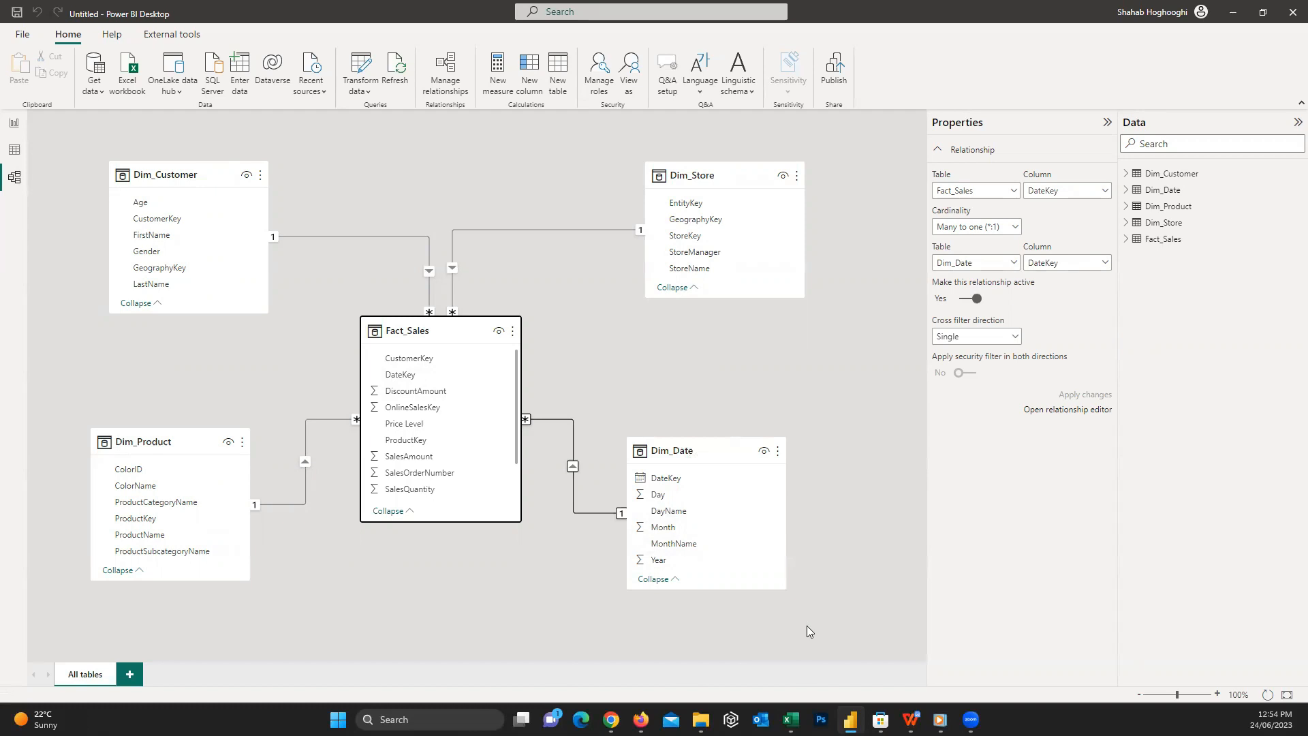
left_click(1068, 613)
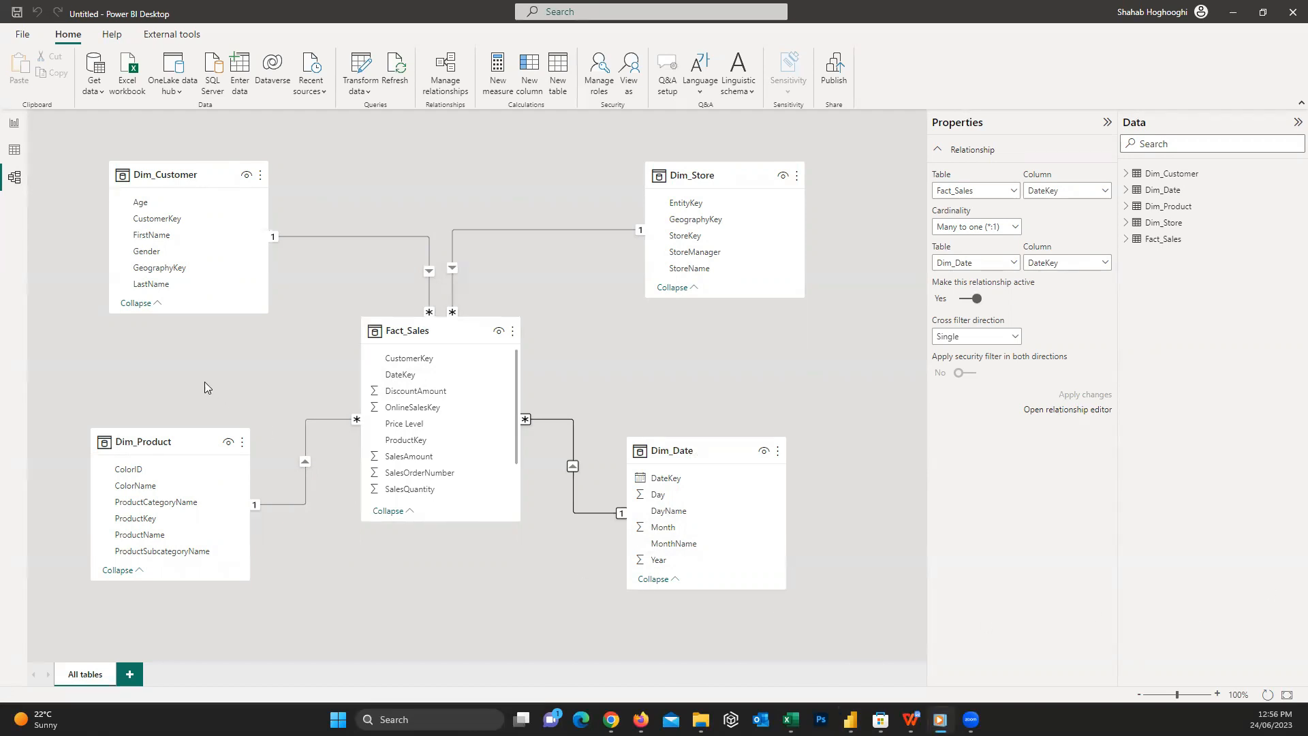
Switch to Report view, add Page 2 and Page 3, then delete both again
left_click(14, 124)
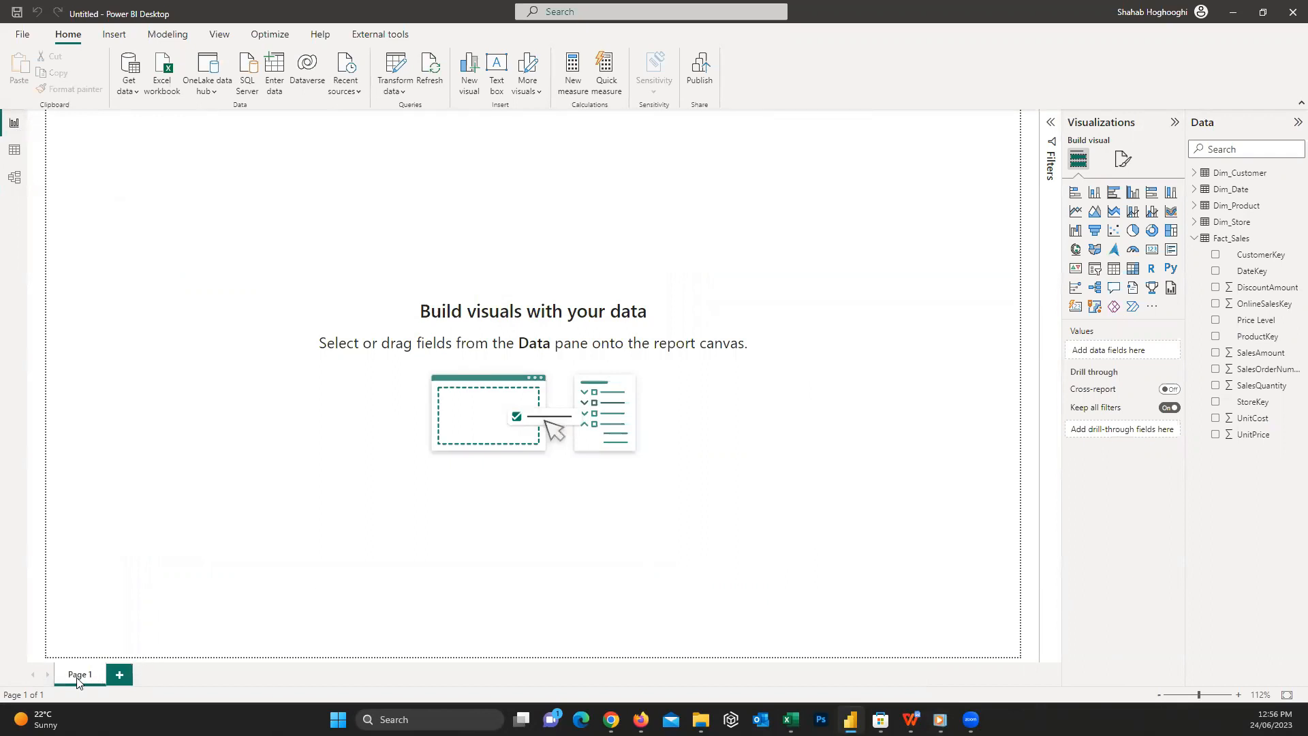
left_click(120, 675)
left_click(172, 674)
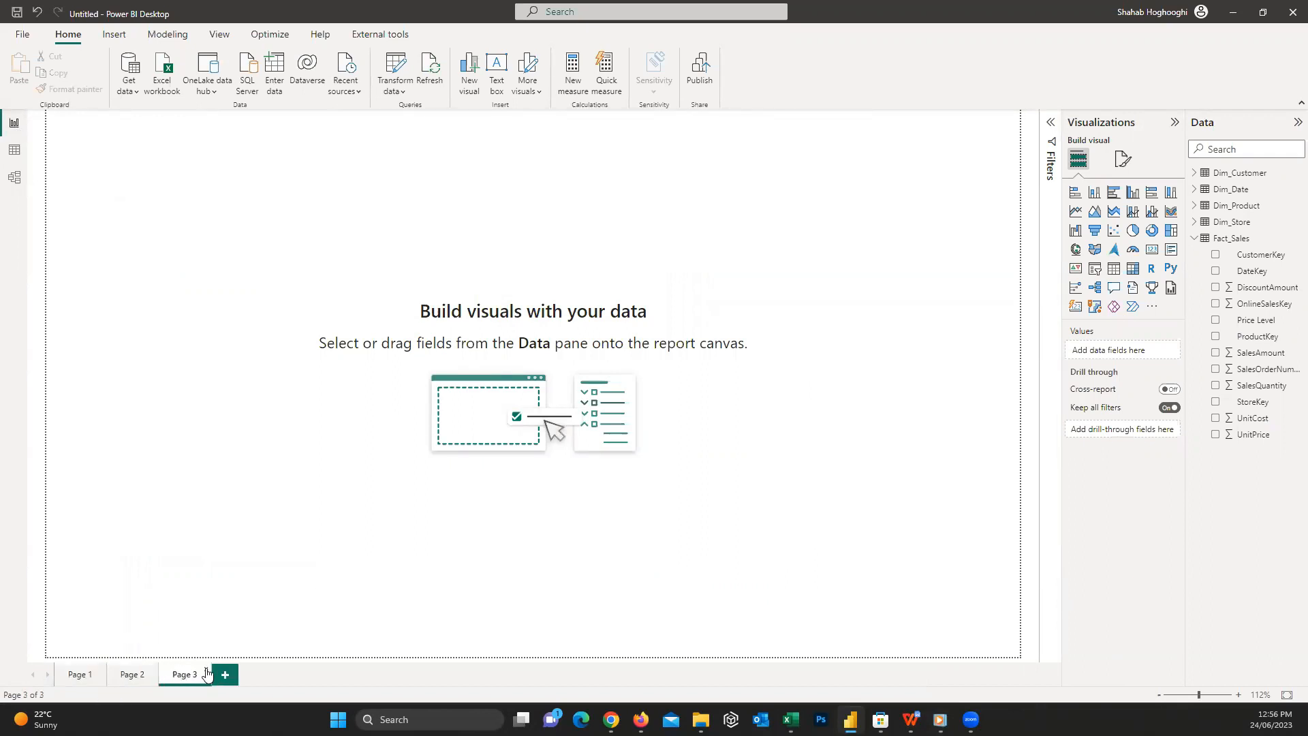
left_click(209, 670)
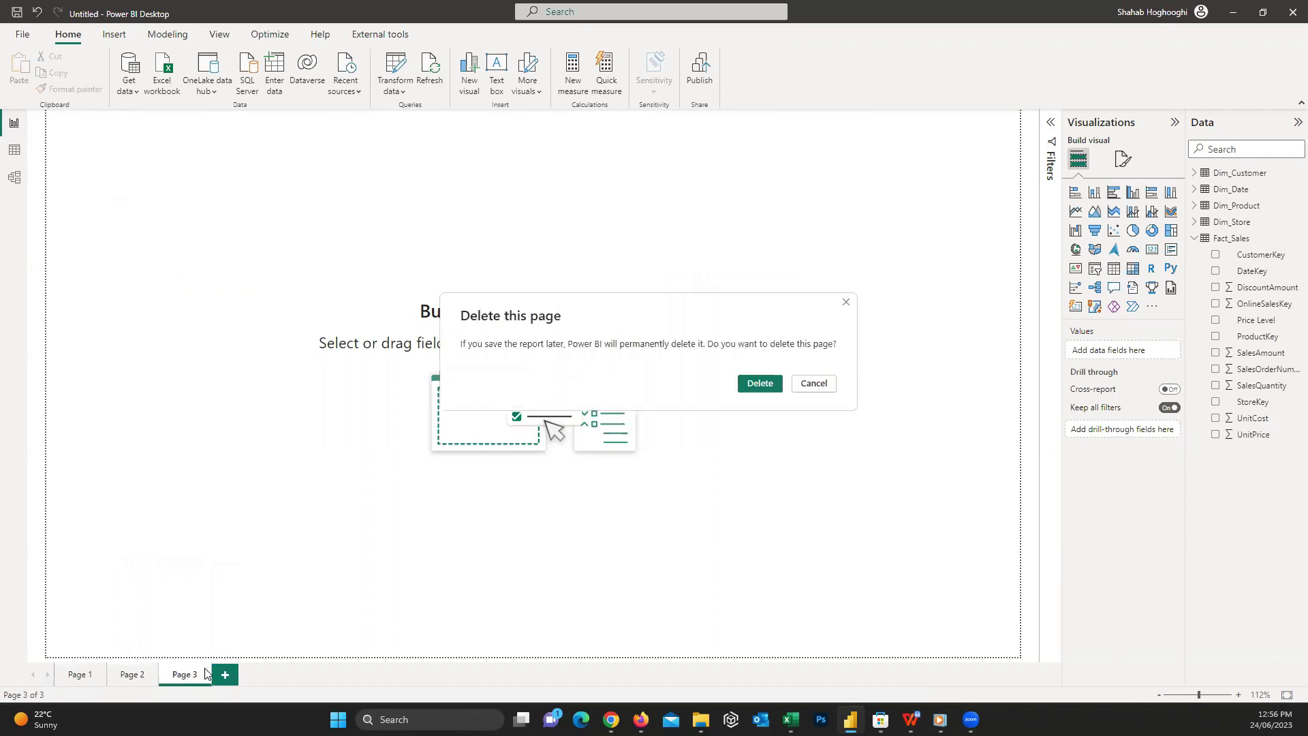
left_click(759, 382)
left_click(160, 673)
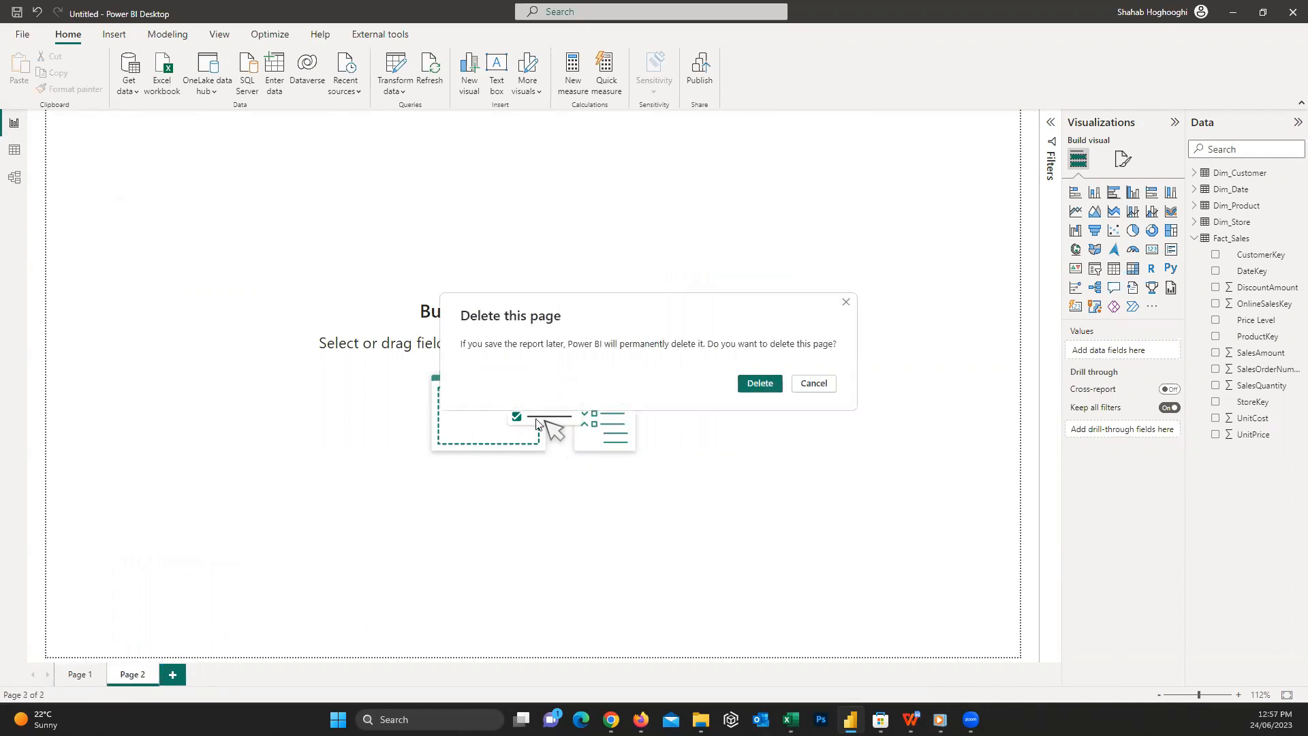
left_click(759, 383)
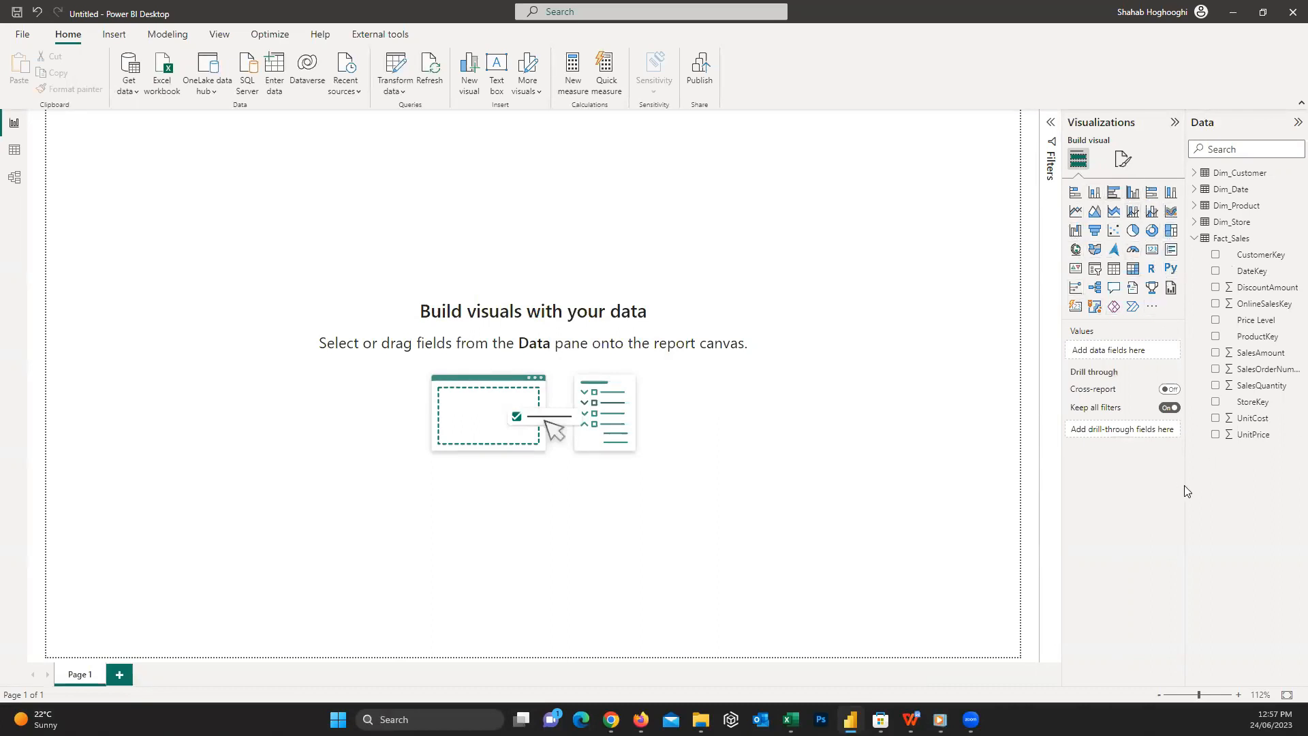
Glance at the Get more visuals menu and collapse the Fact_Sales field list
left_click(1152, 310)
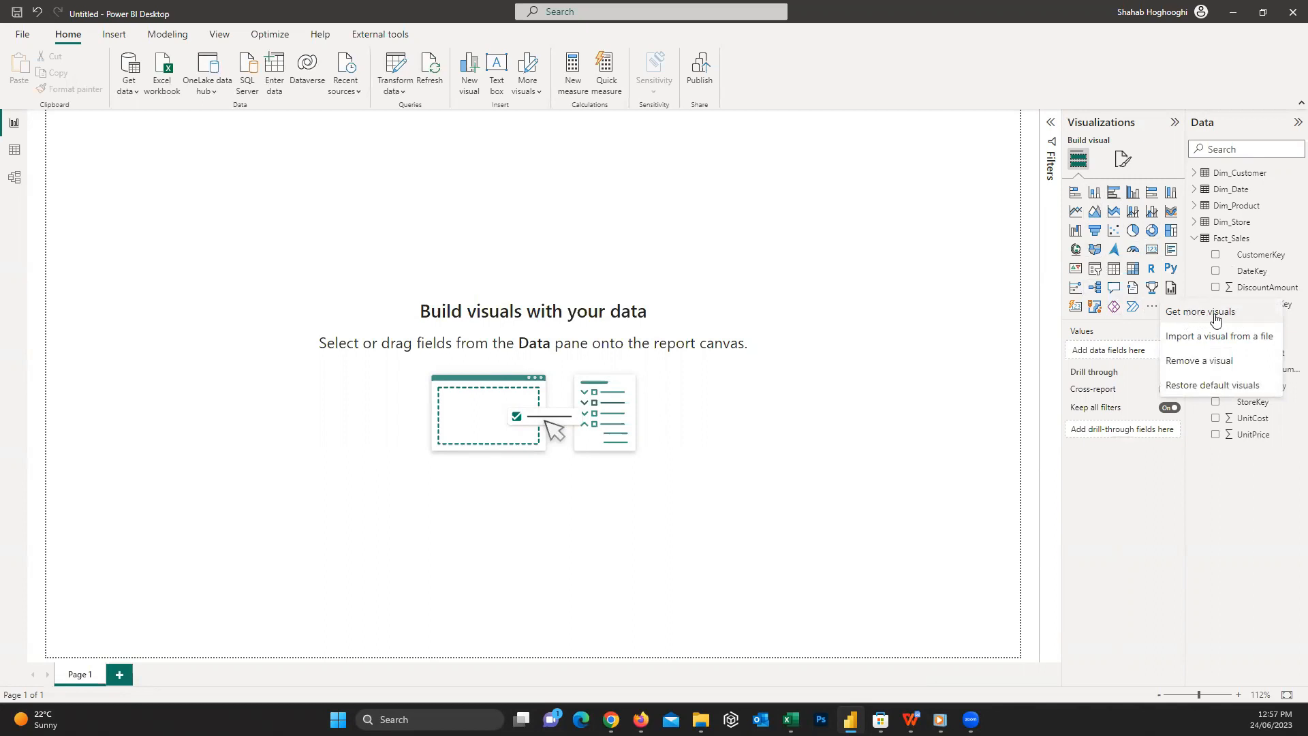
left_click(1136, 475)
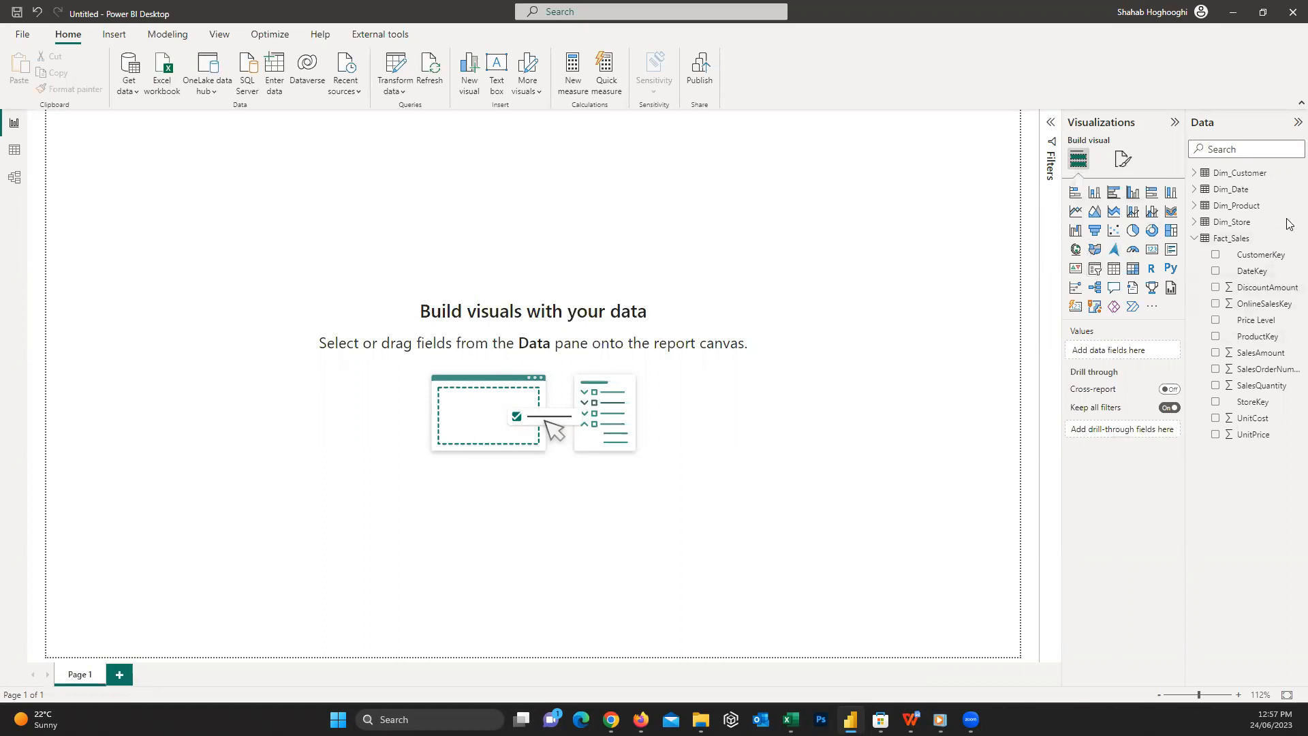
left_click(1196, 238)
left_click(1196, 222)
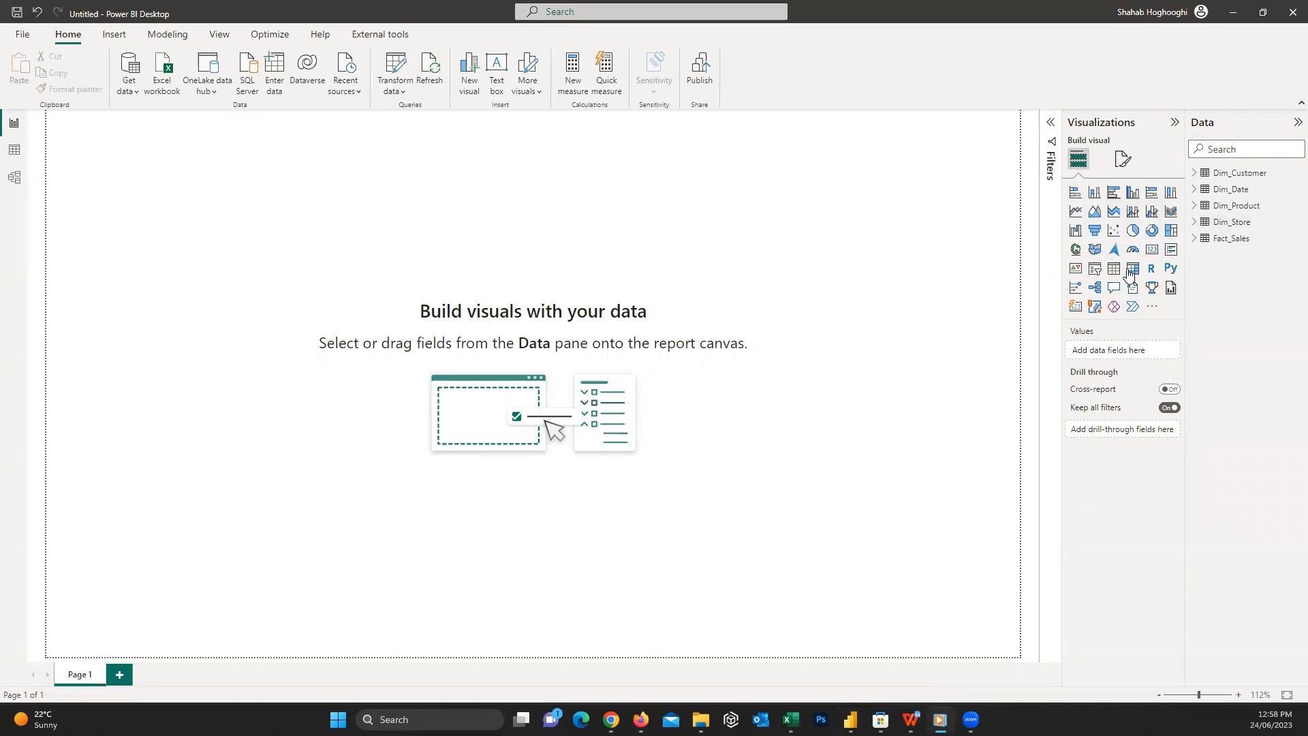
Add a line chart with Dim_Date DateKey on the x-axis, keeping only Year and Month
left_click(1077, 214)
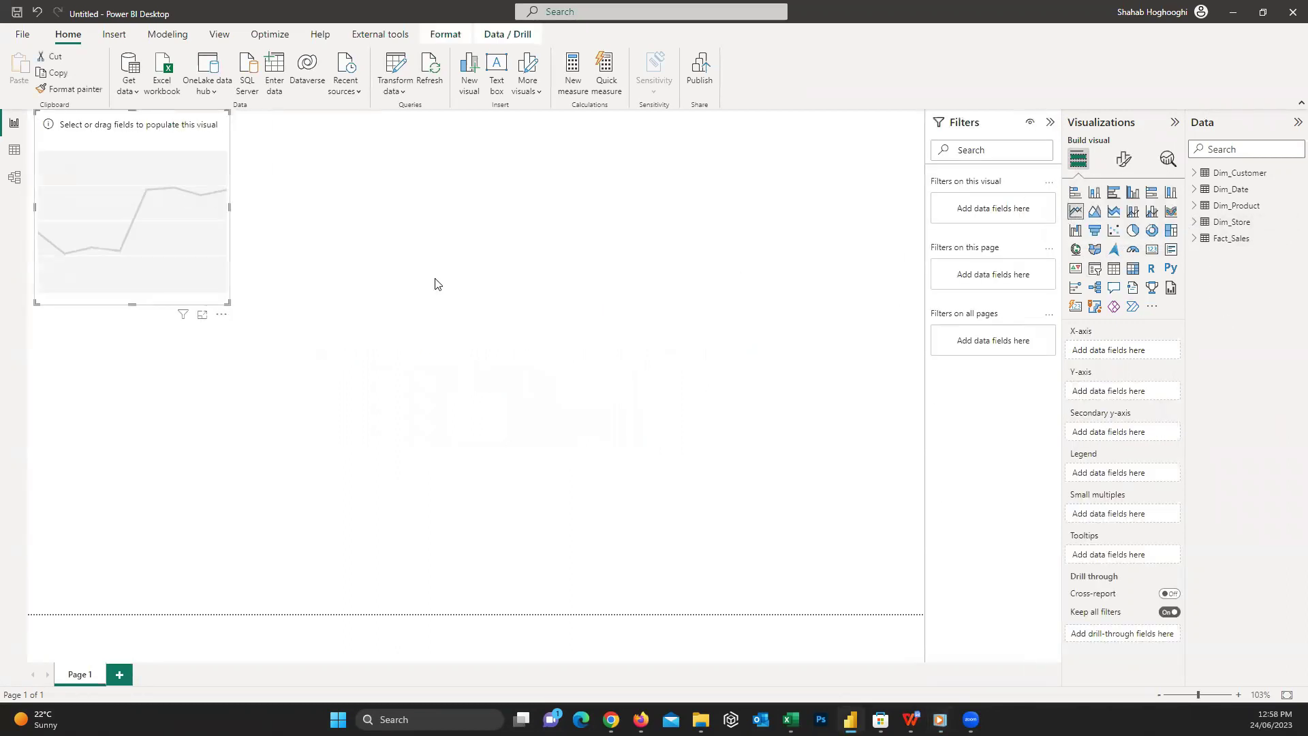
left_click(1203, 190)
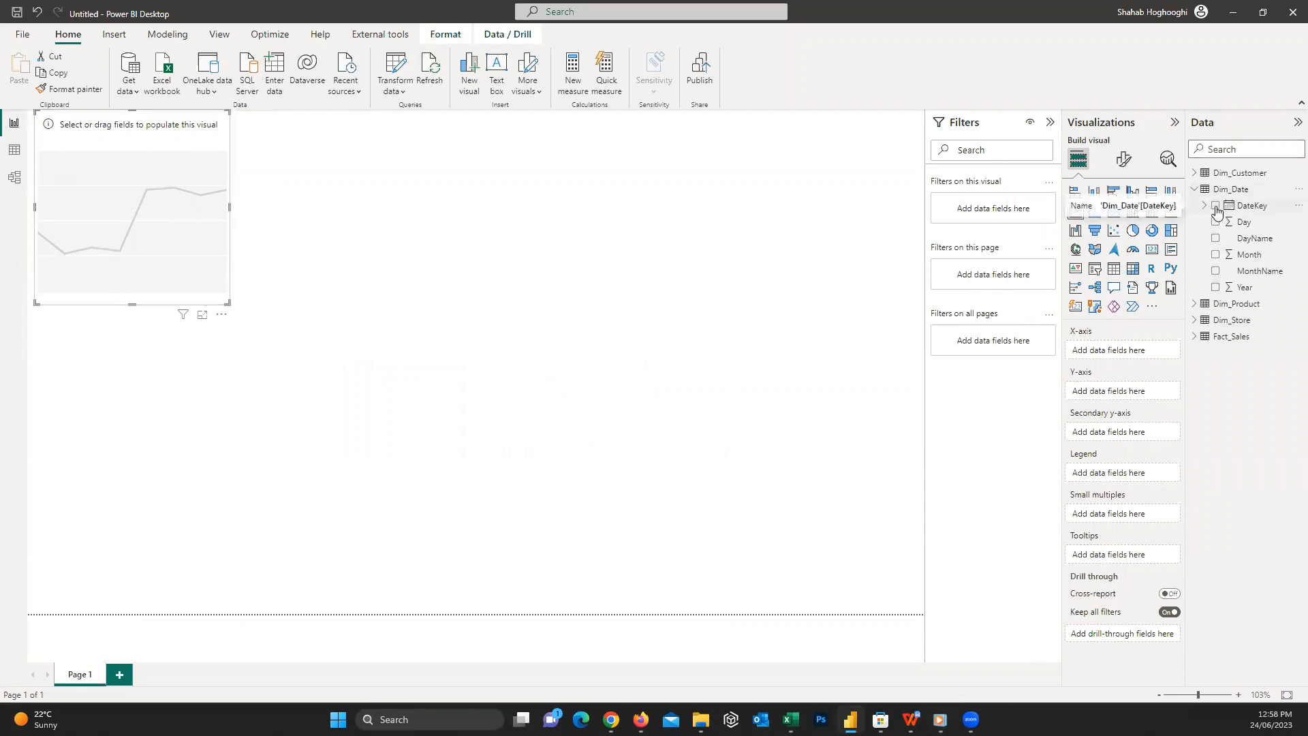
left_click(1215, 206)
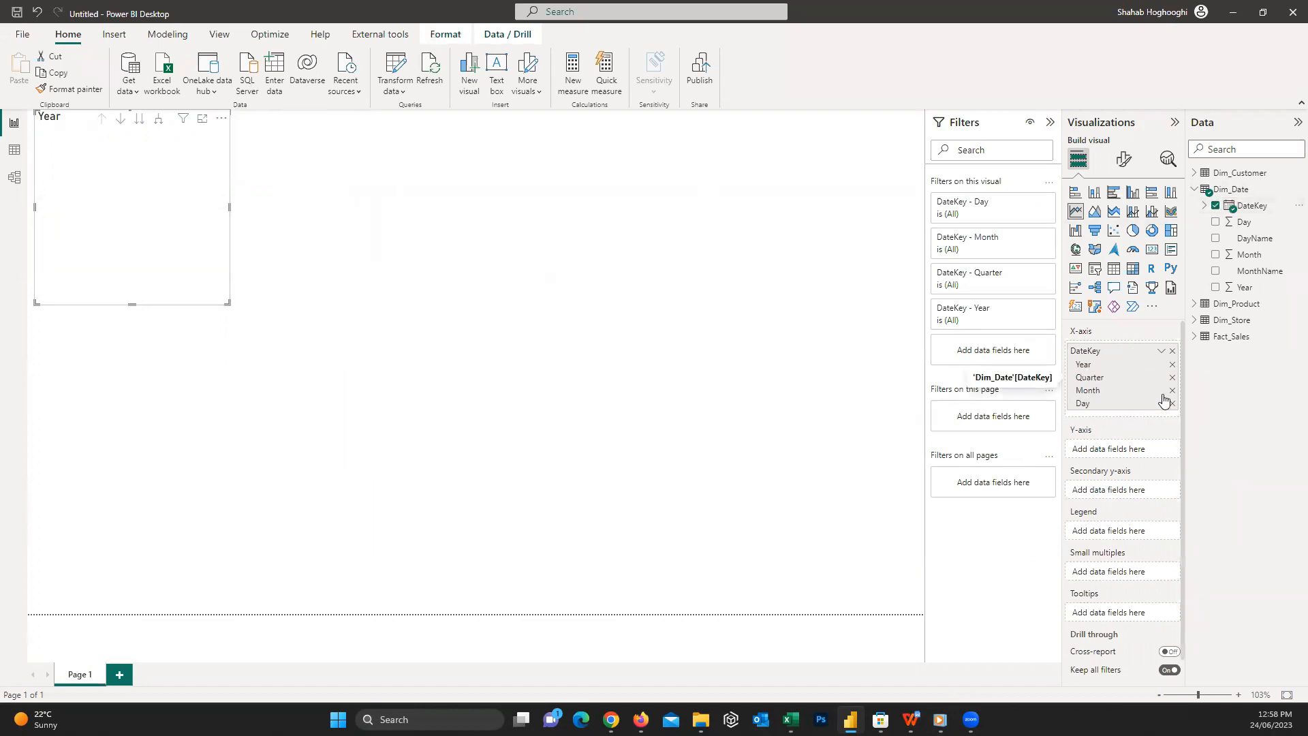
left_click(1171, 402)
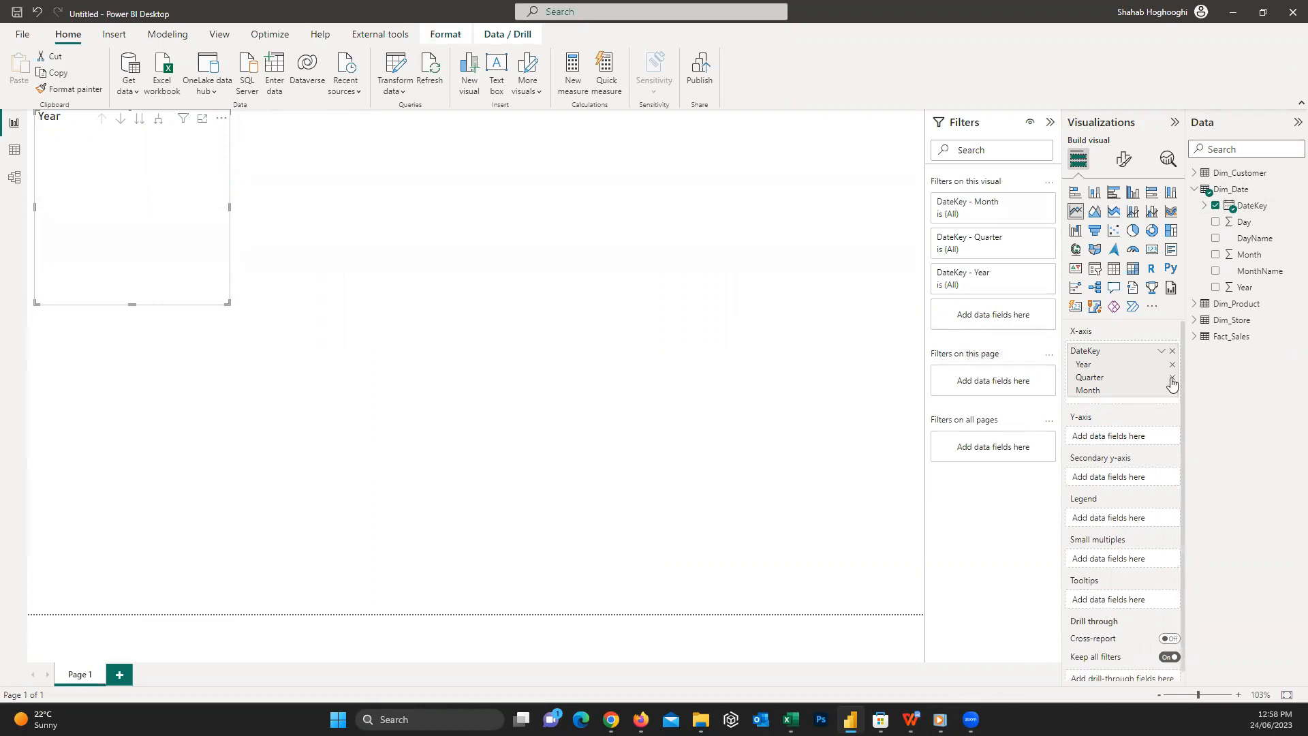
left_click(1172, 378)
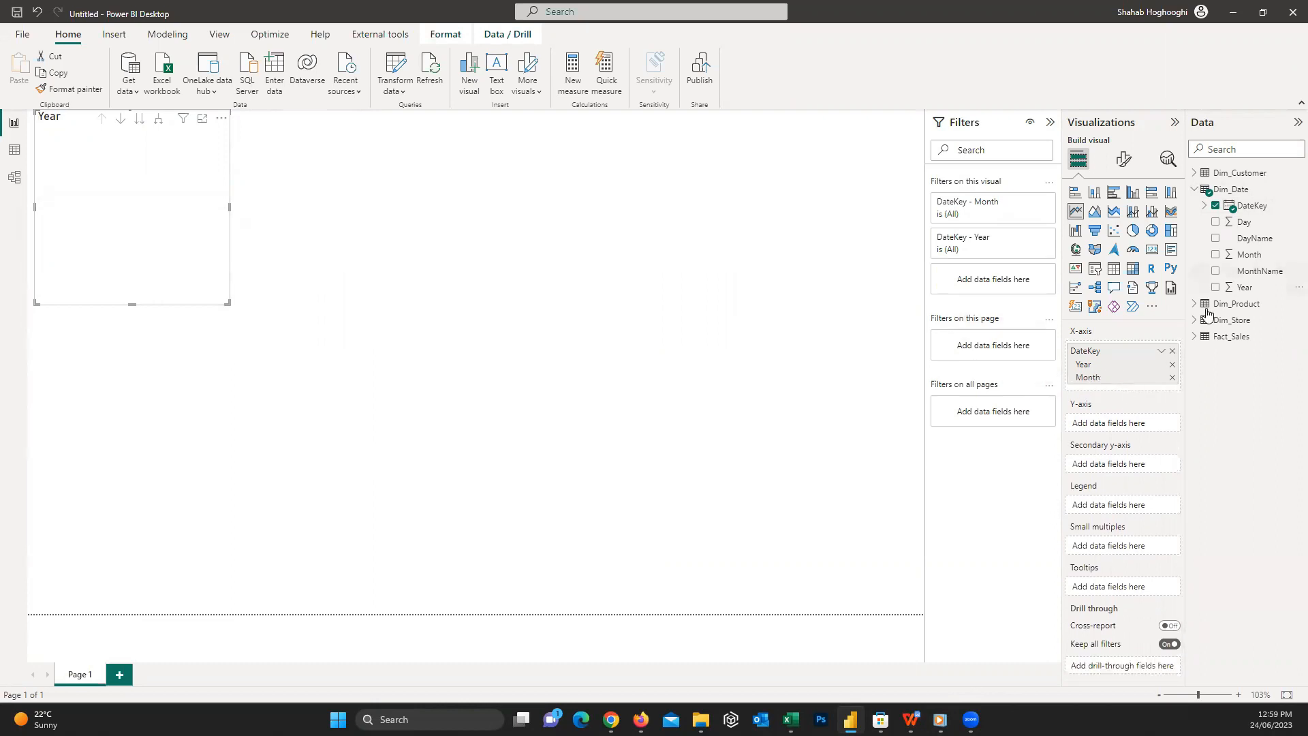
Plot Count of CustomerKey from Fact_Sales on the y-axis, keeping the default aggregation
left_click(1194, 337)
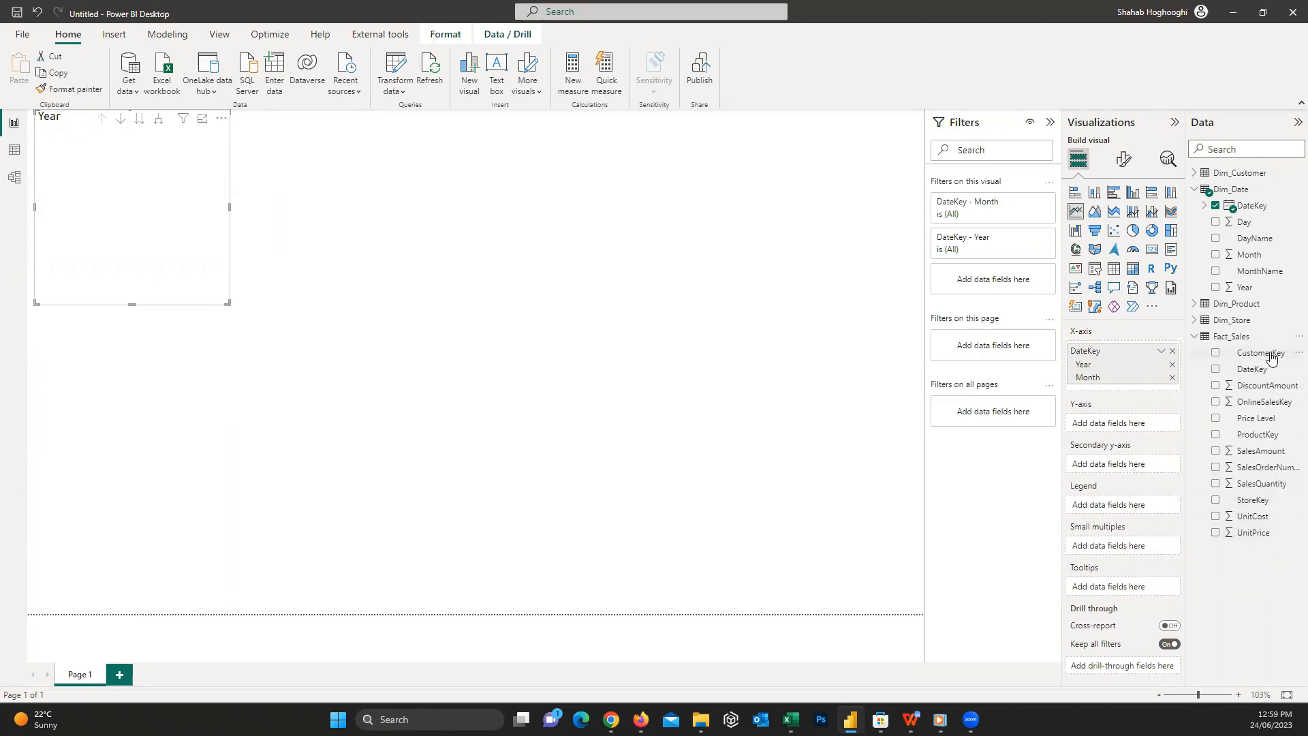
left_click_drag(1272, 356, 1124, 424)
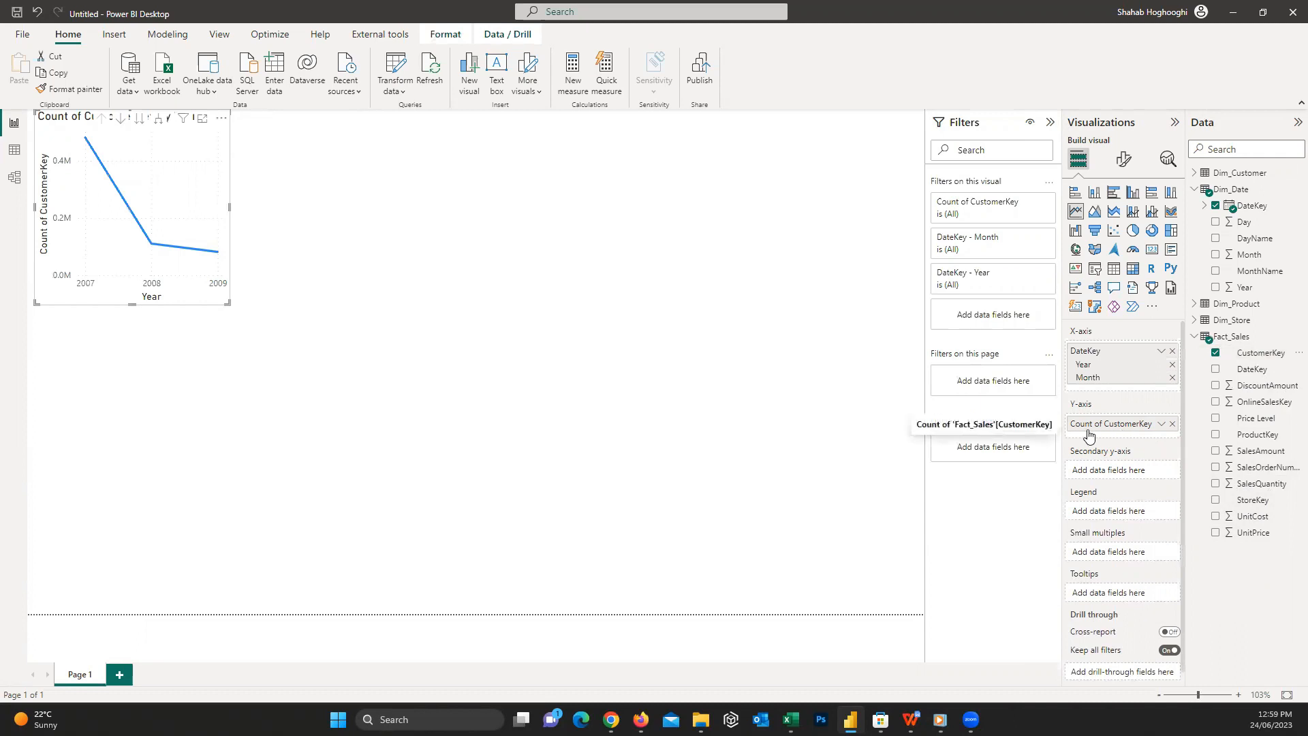
left_click(1162, 425)
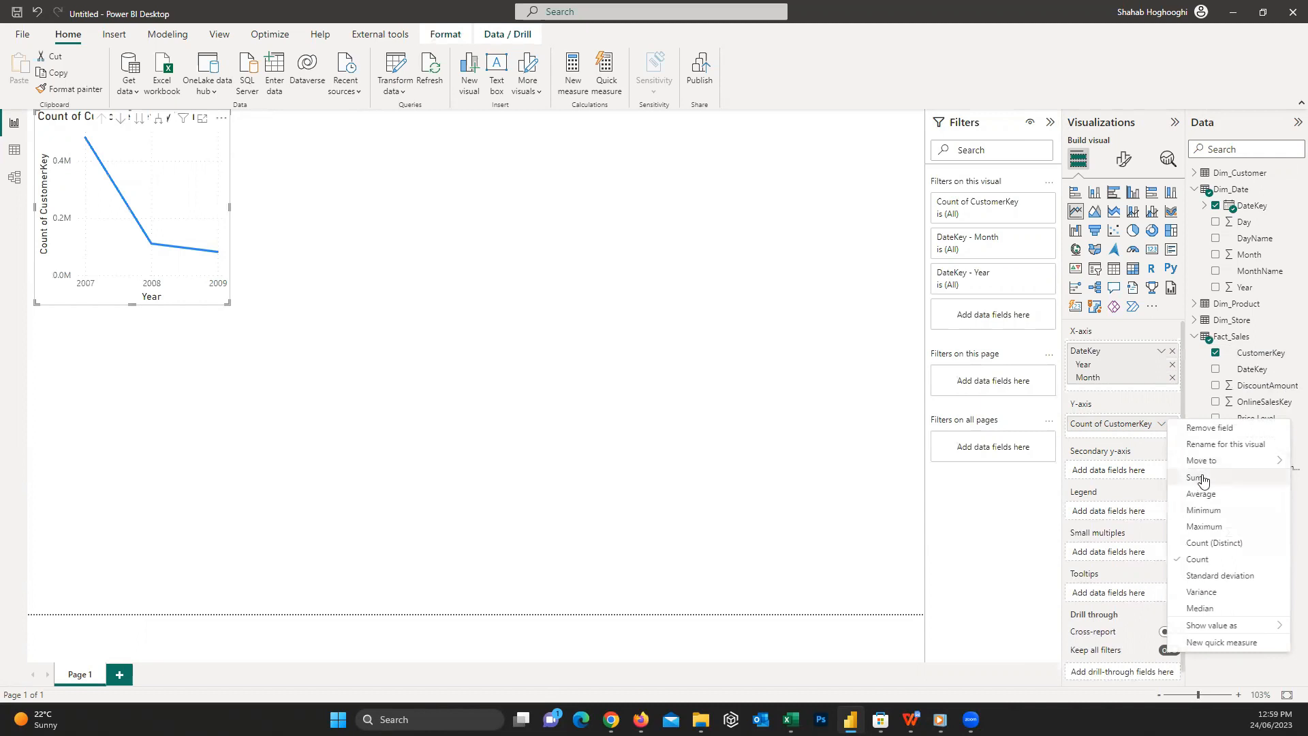
key("Escape")
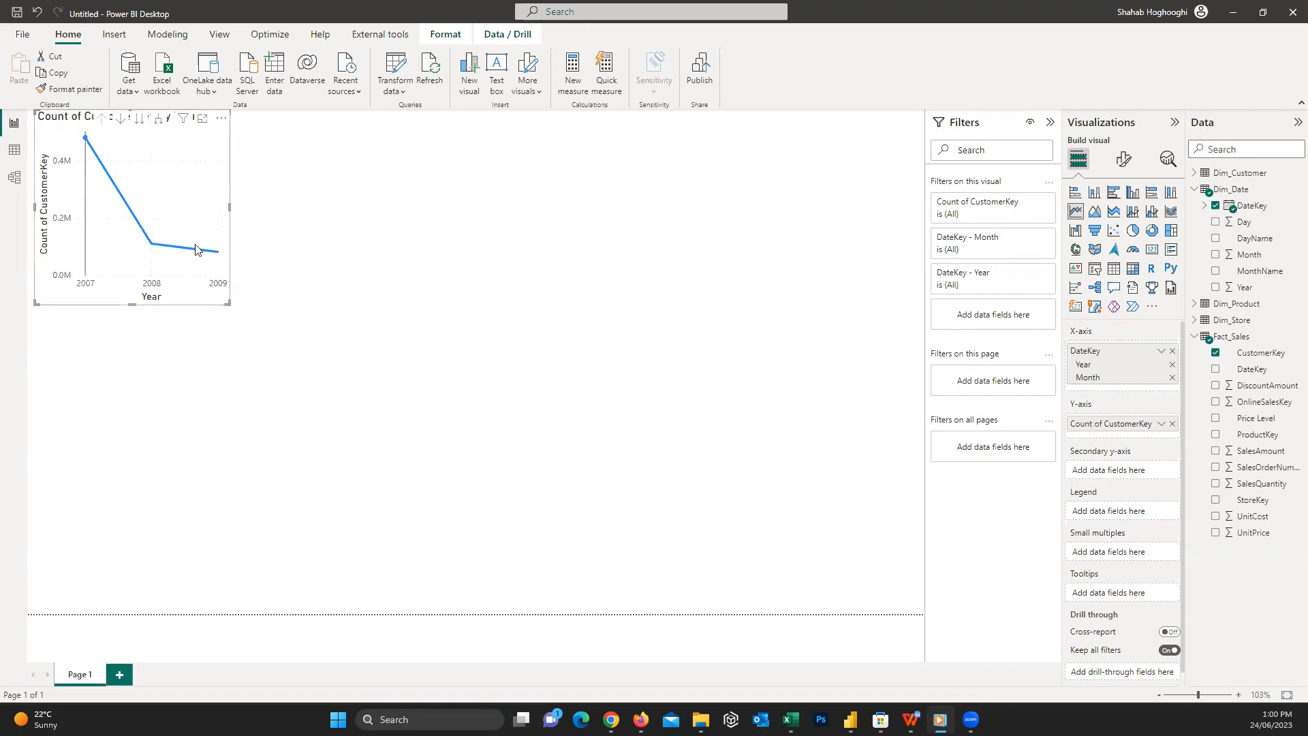
Enlarge and reposition the line chart, then expand it down to Year and Month detail
left_click_drag(224, 303, 793, 468)
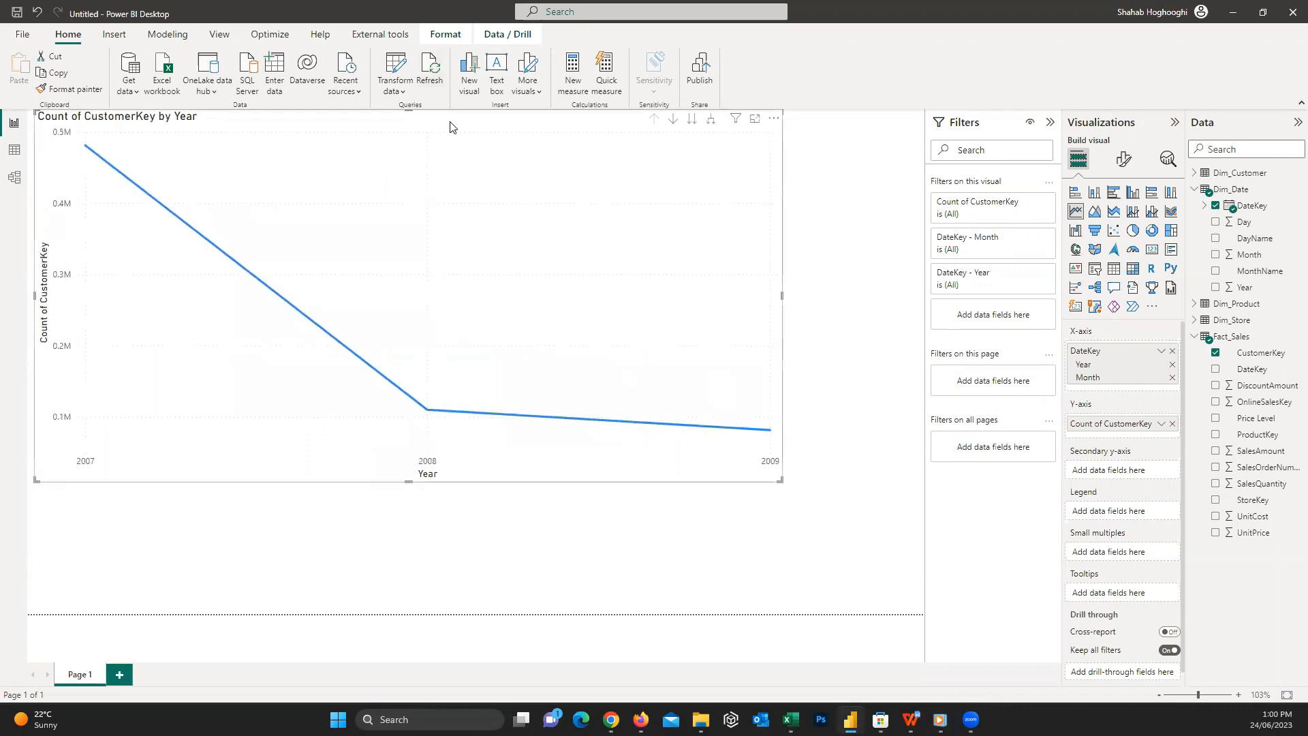
mouse_move(475, 143)
left_mouse_down()
mouse_move(512, 188)
mouse_move(531, 187)
left_mouse_up()
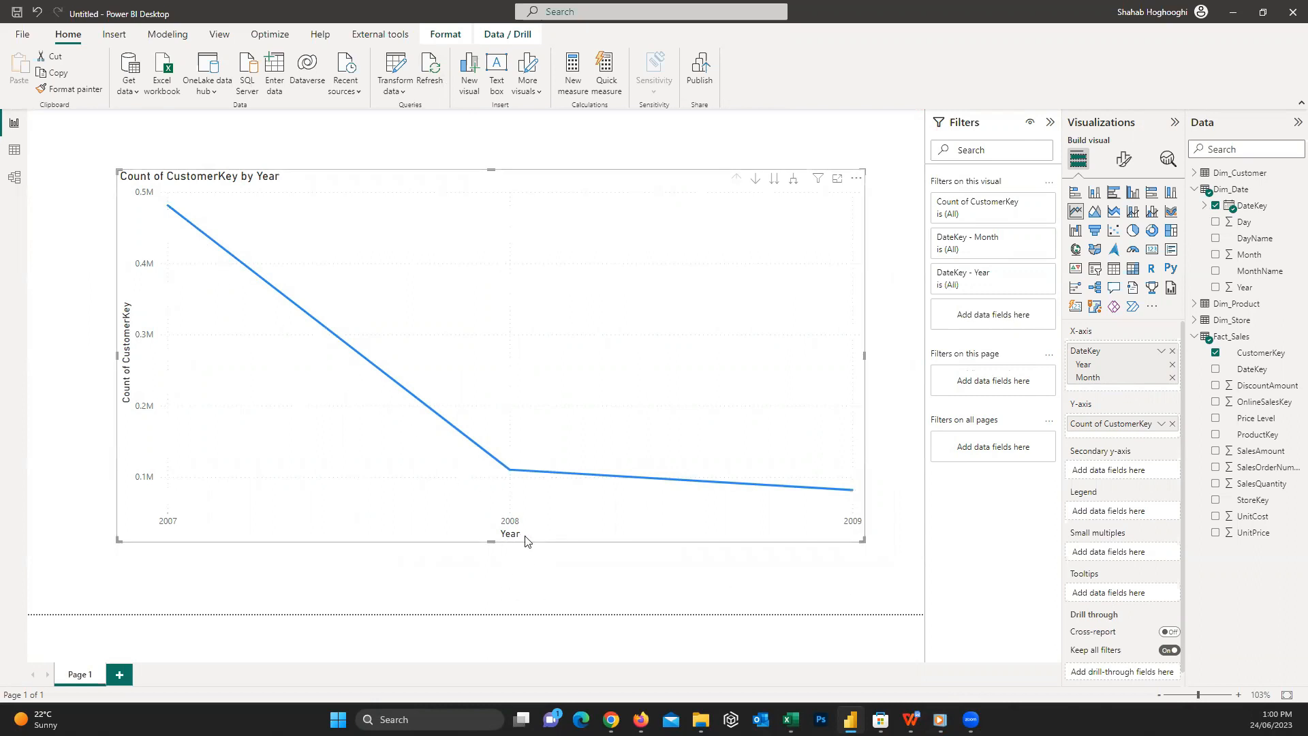
left_click(796, 182)
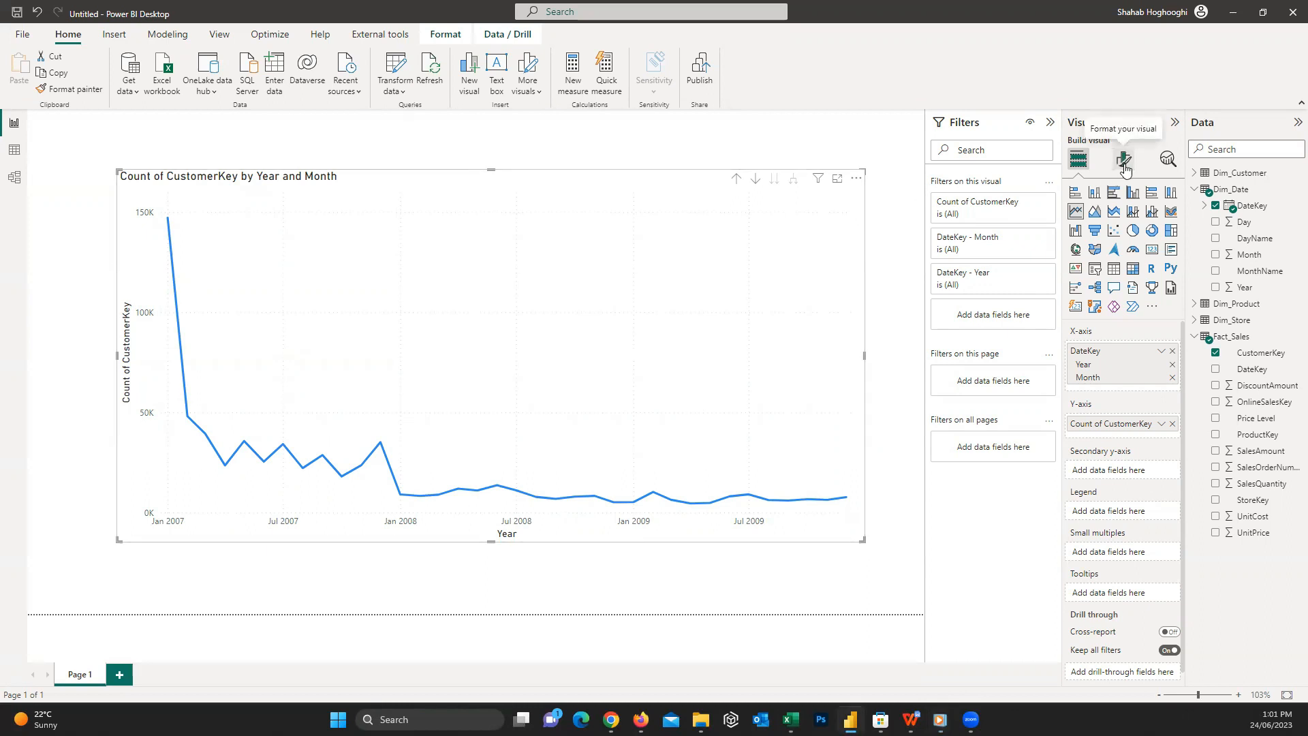
Browse the line chart's Visual and General formatting sections (gridlines, lines, title, header icons) without changes
left_click(1123, 162)
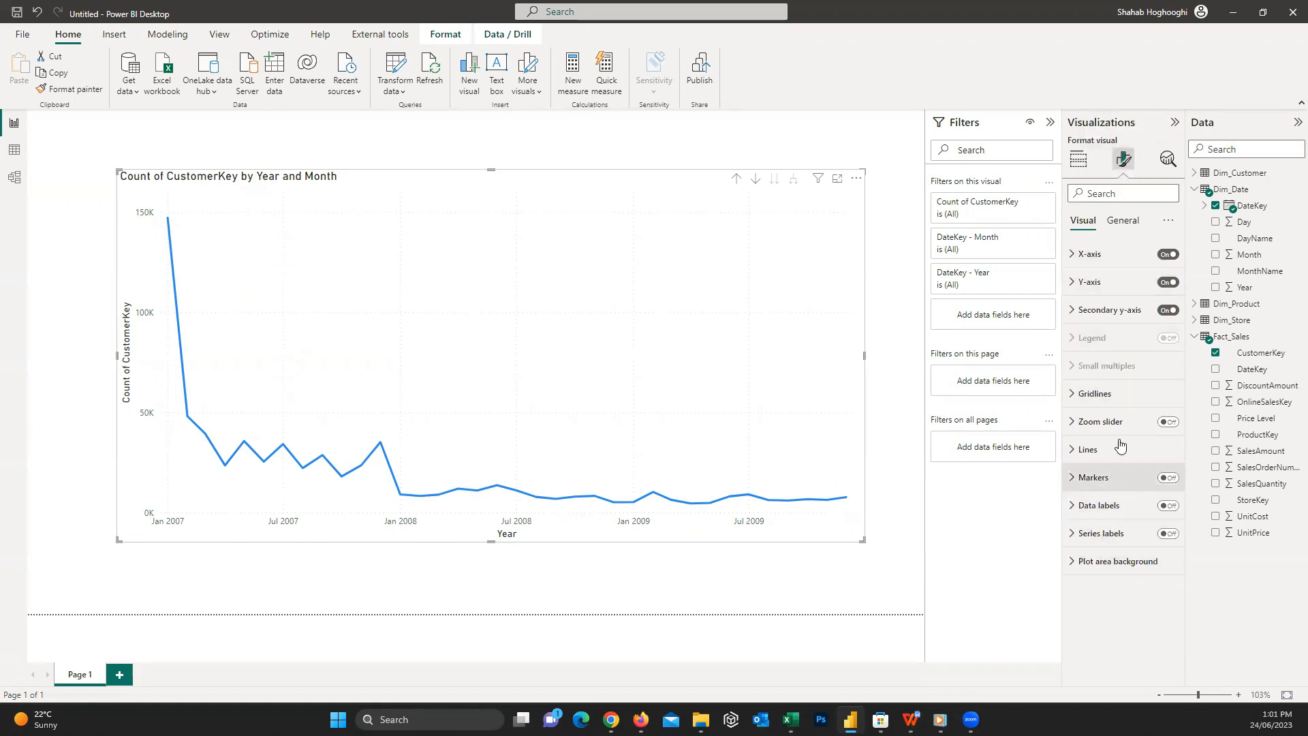
left_click(1096, 394)
left_click(1092, 449)
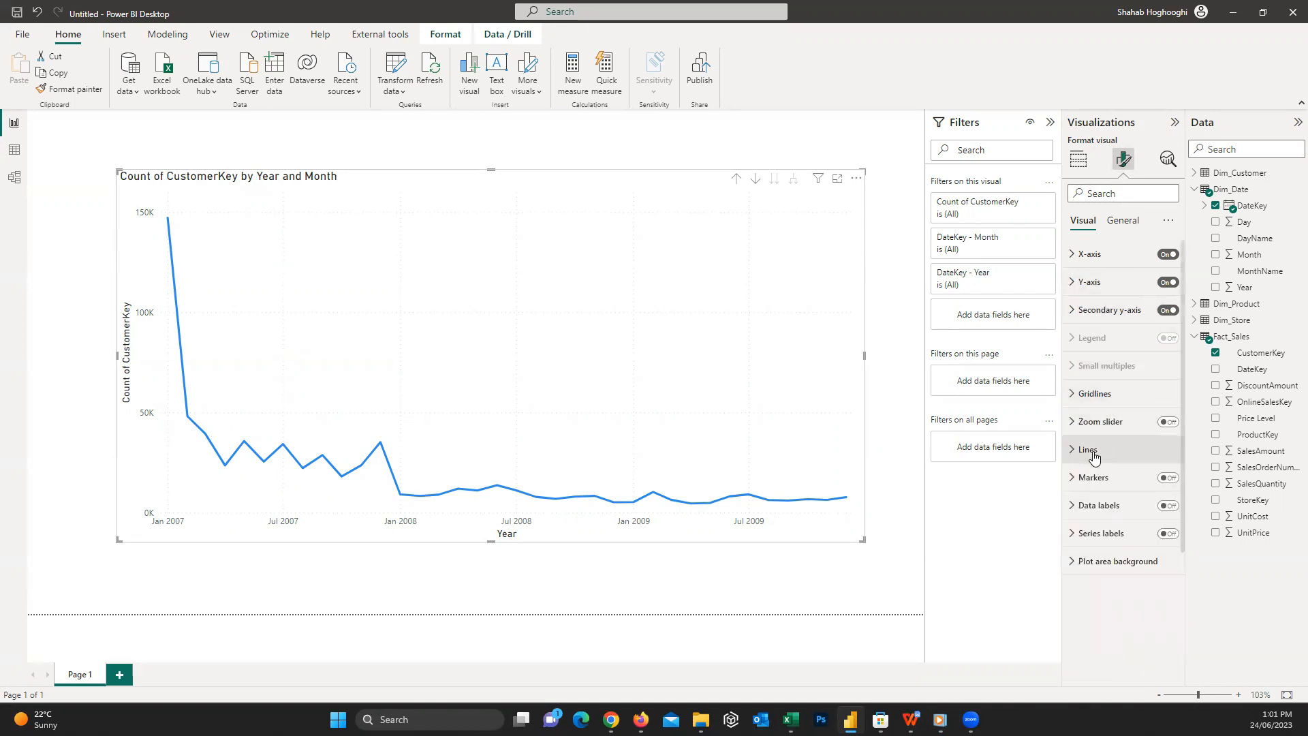
left_click(1092, 450)
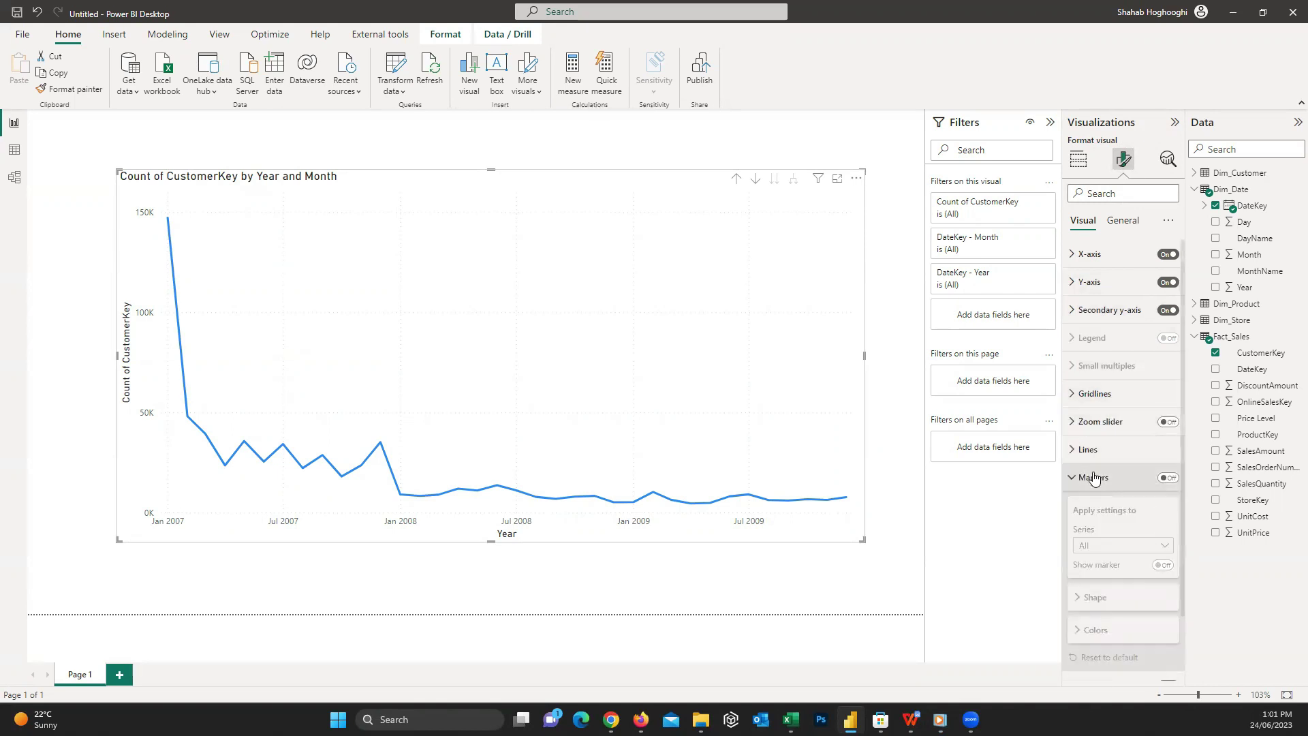
left_click(1091, 312)
left_click(1122, 221)
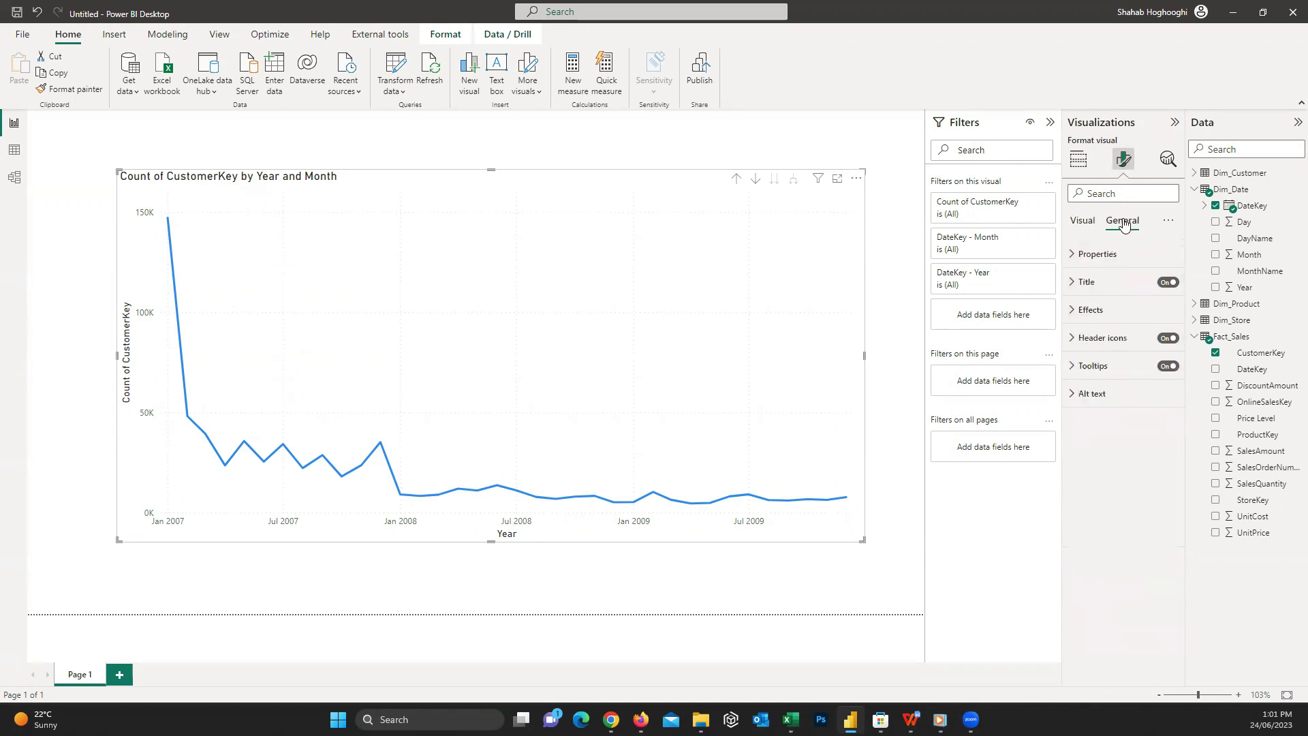
left_click(1113, 284)
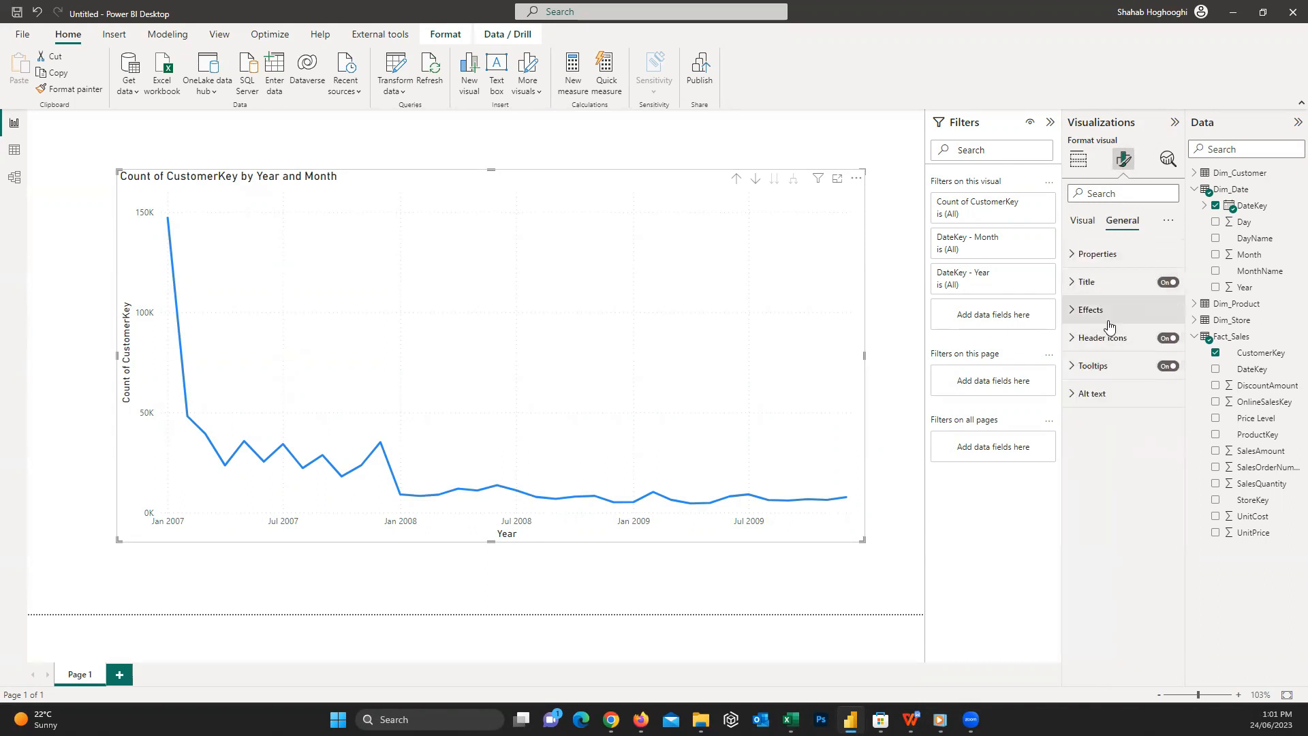
left_click(1103, 338)
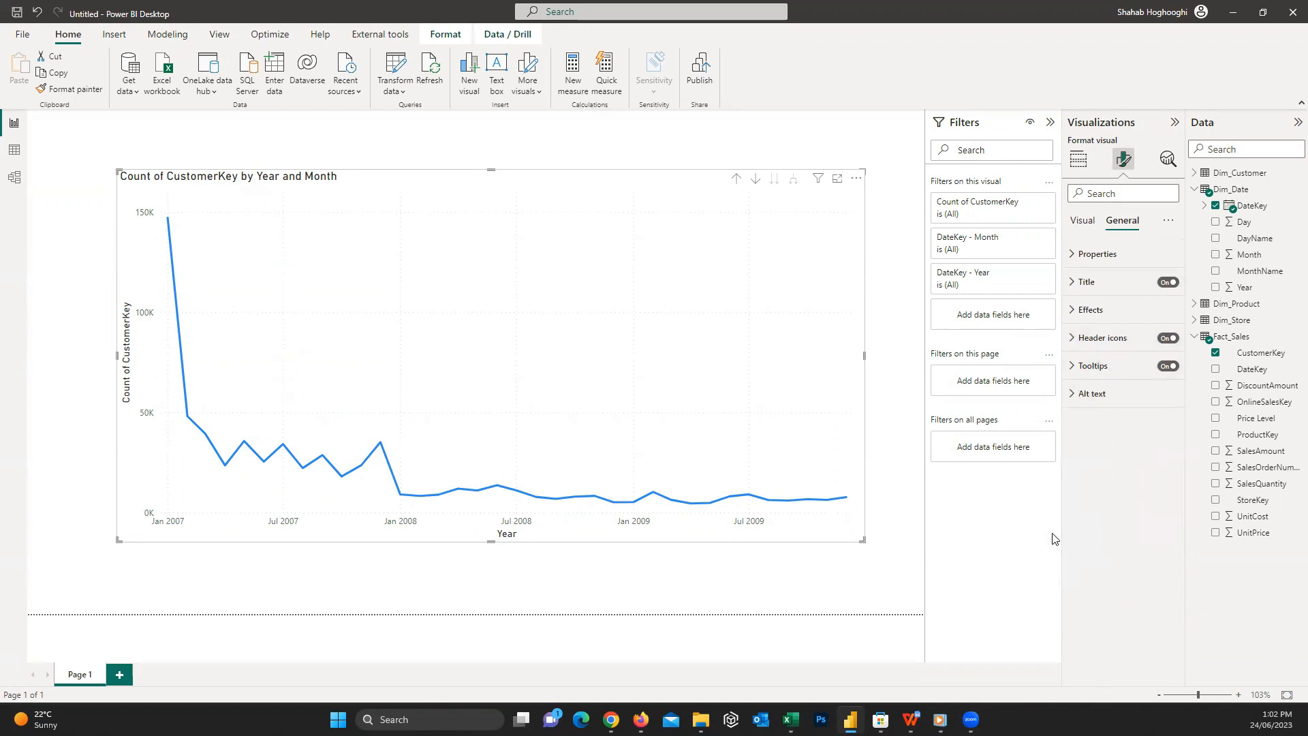
left_click(1084, 221)
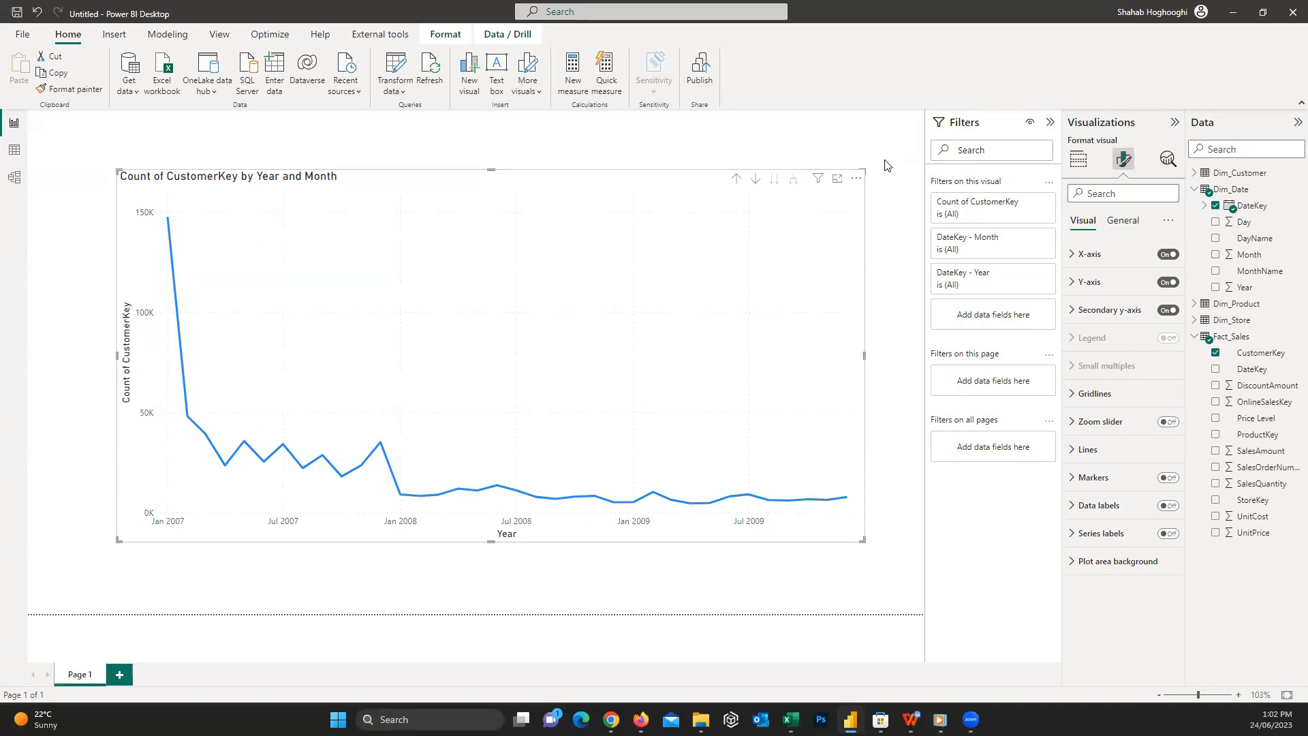
Shrink the line chart and move it to the lower left of the page
left_click_drag(864, 540, 484, 389)
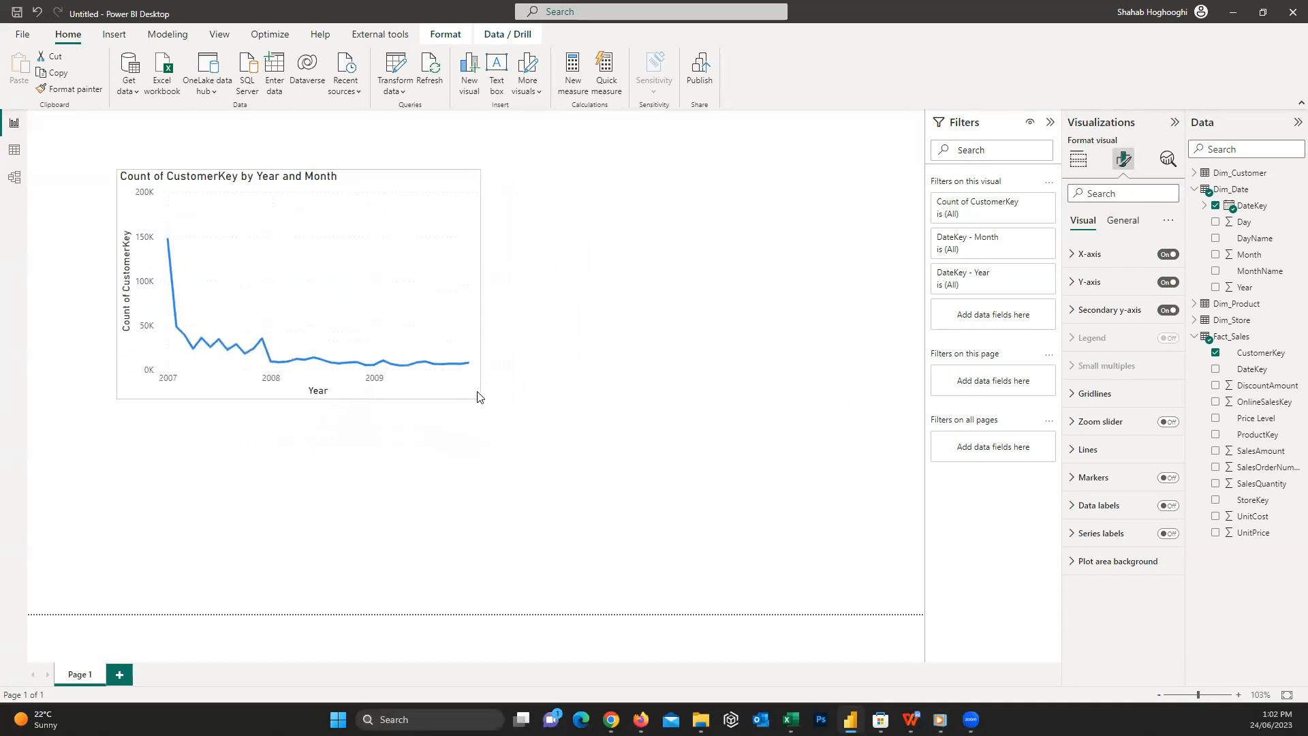
left_click_drag(320, 180, 260, 376)
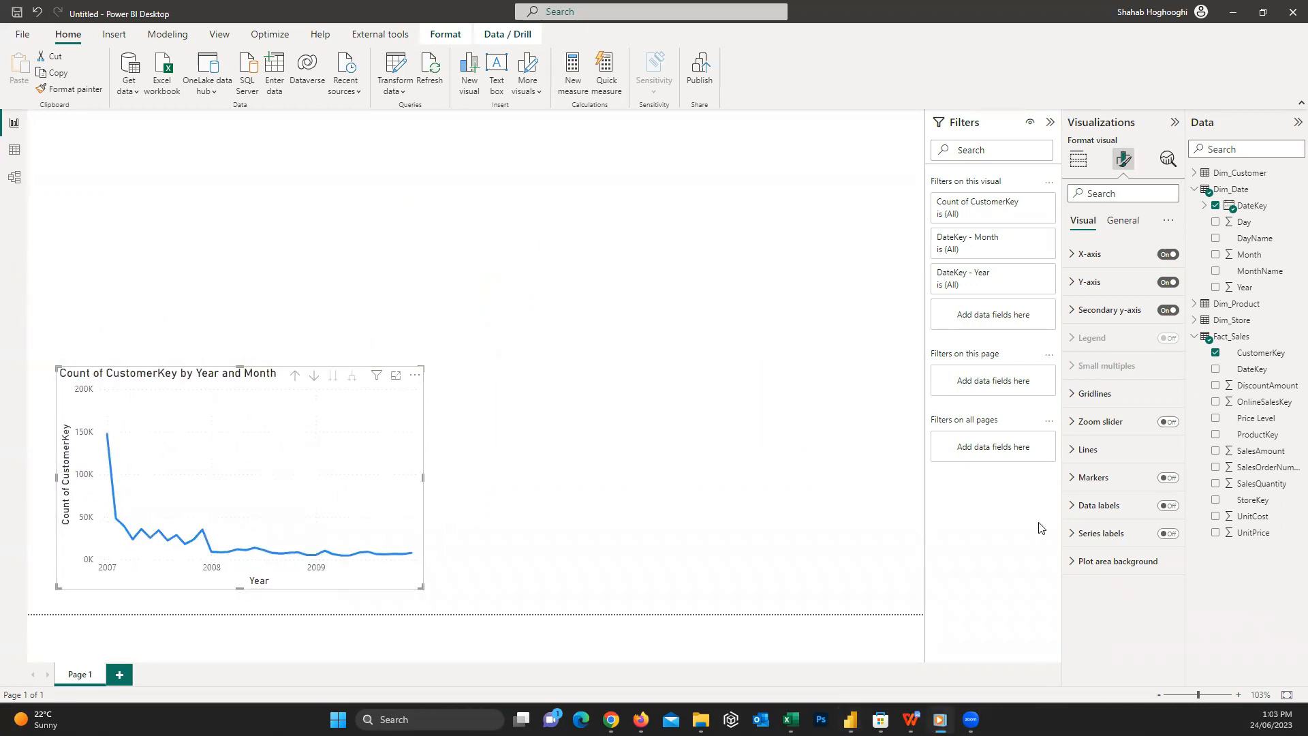
left_click(1077, 160)
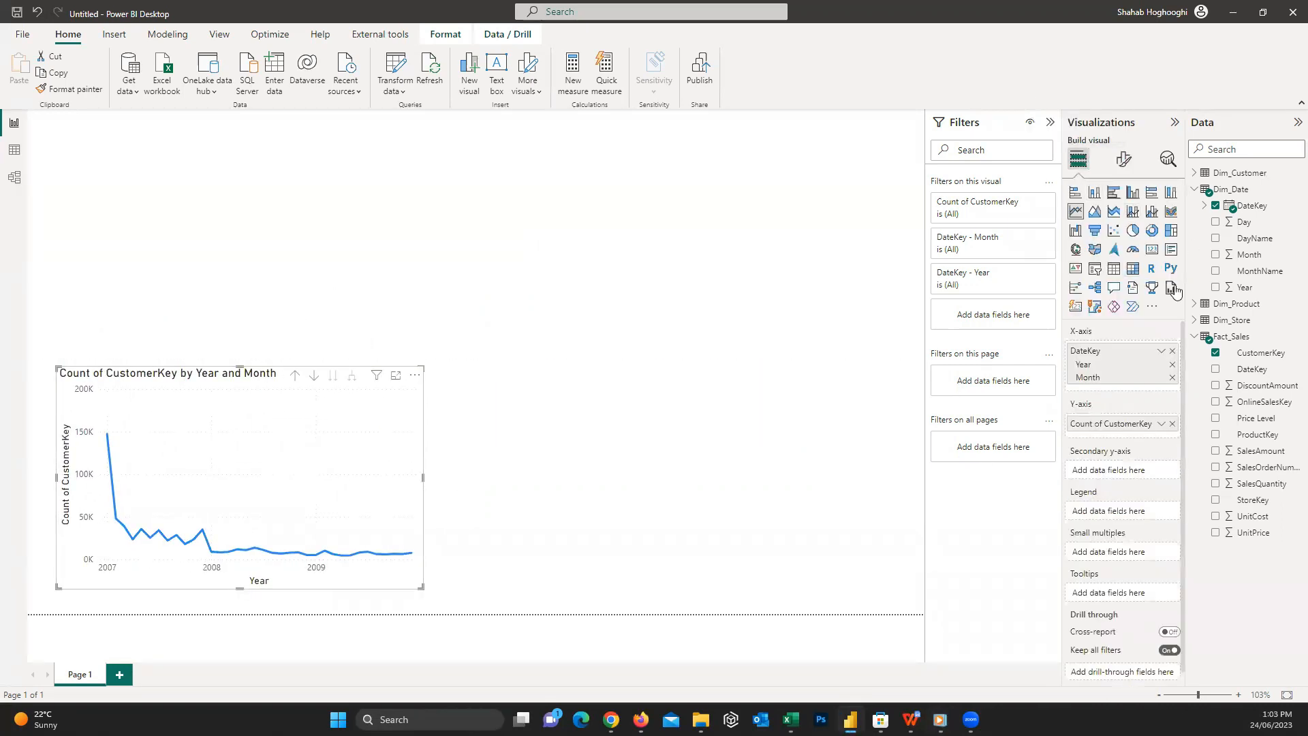
left_click(617, 486)
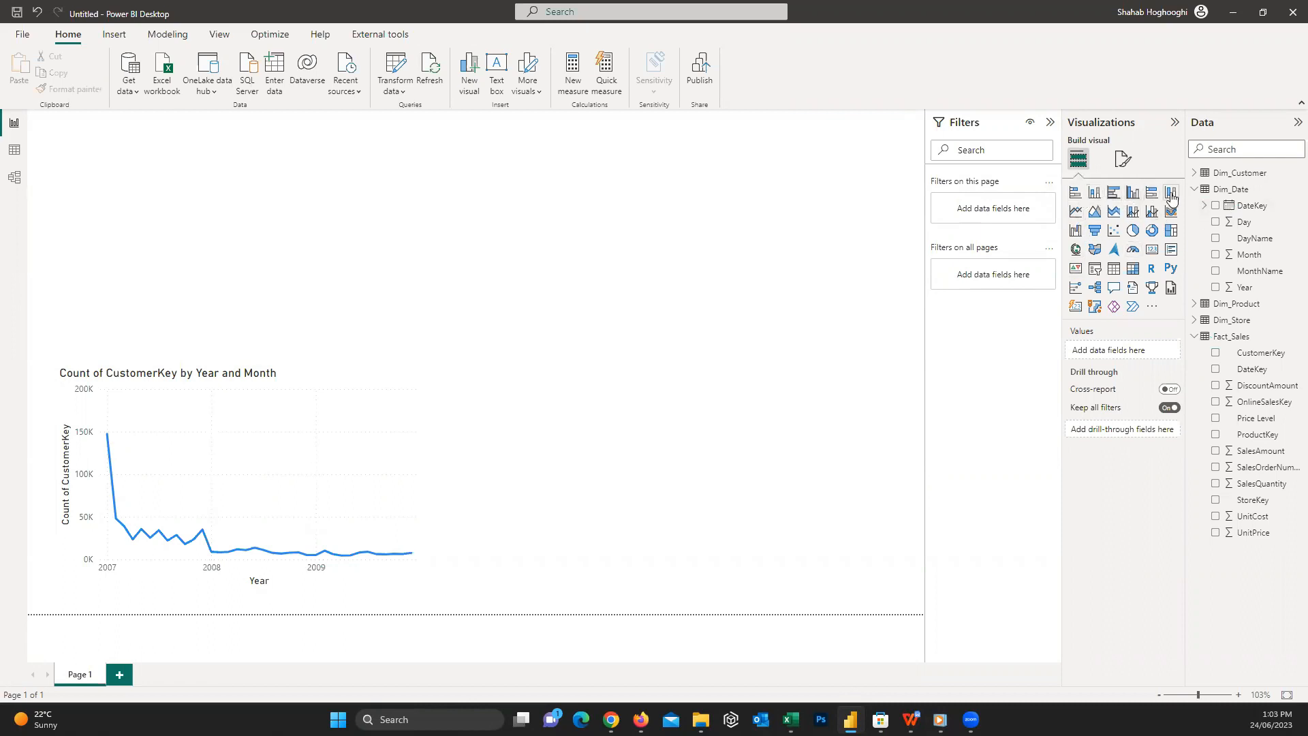
Add a clustered column chart of Sum of SalesAmount by ProductCategoryName beside the line chart
left_click(1133, 193)
left_click_drag(420, 134, 812, 387)
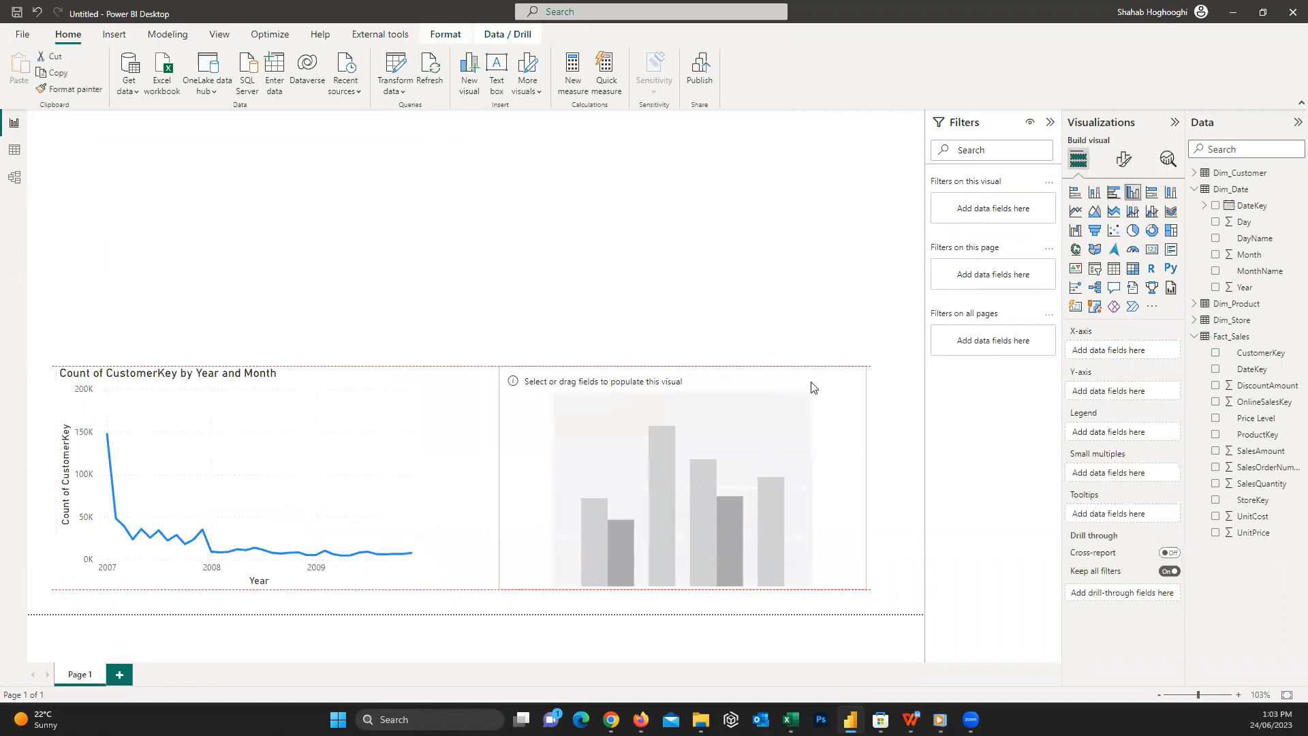
left_click(1195, 304)
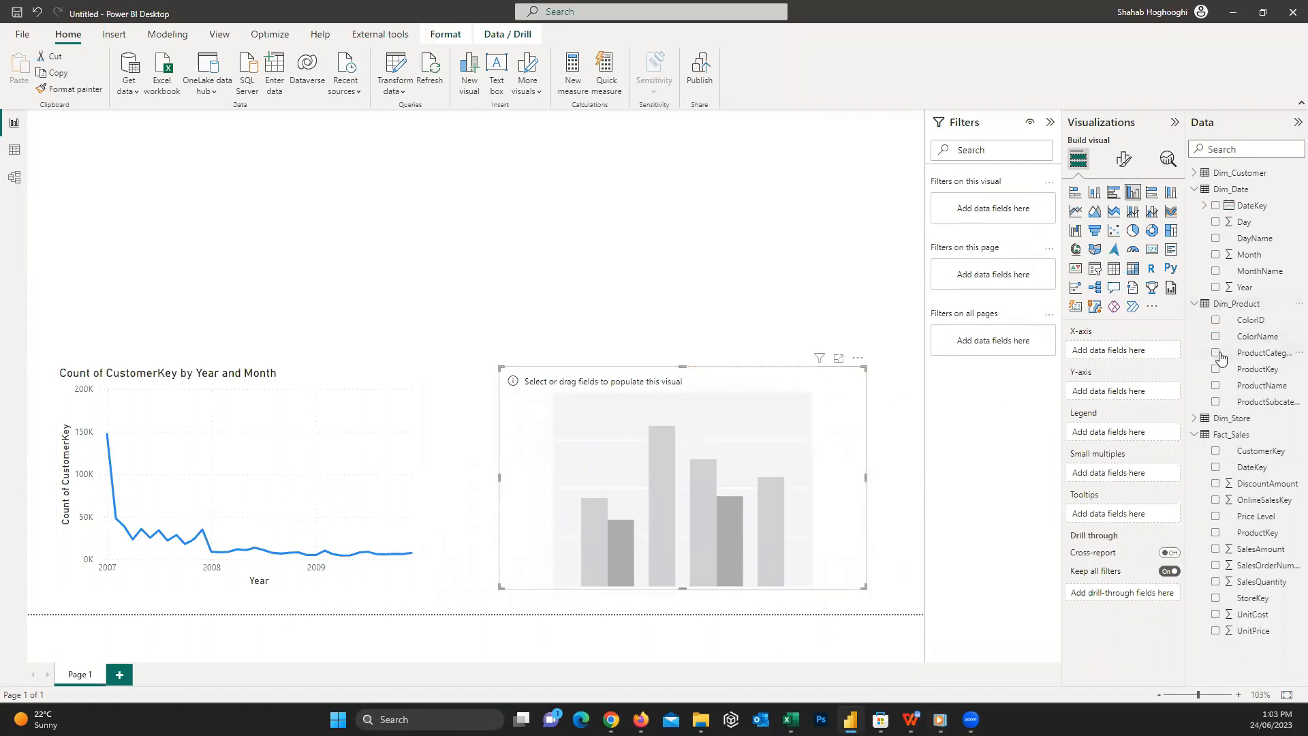
left_click(1216, 352)
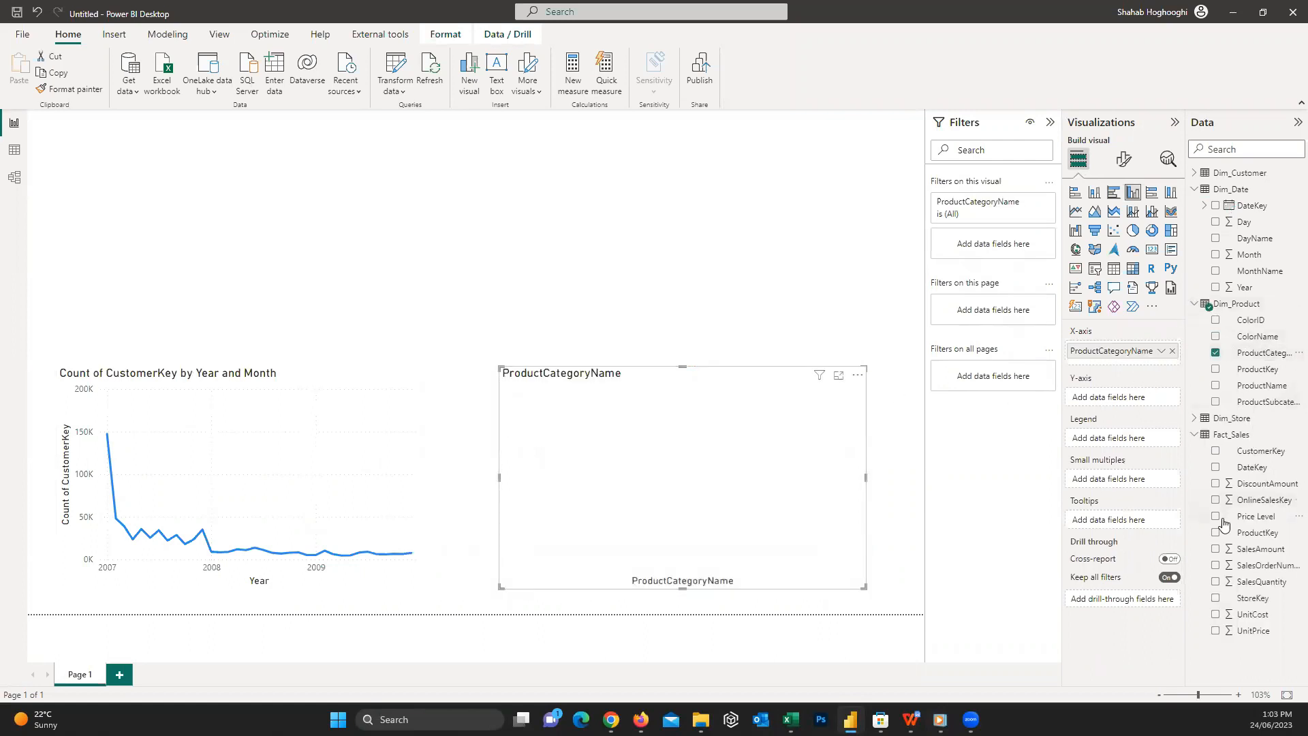
left_click_drag(1252, 553, 1118, 399)
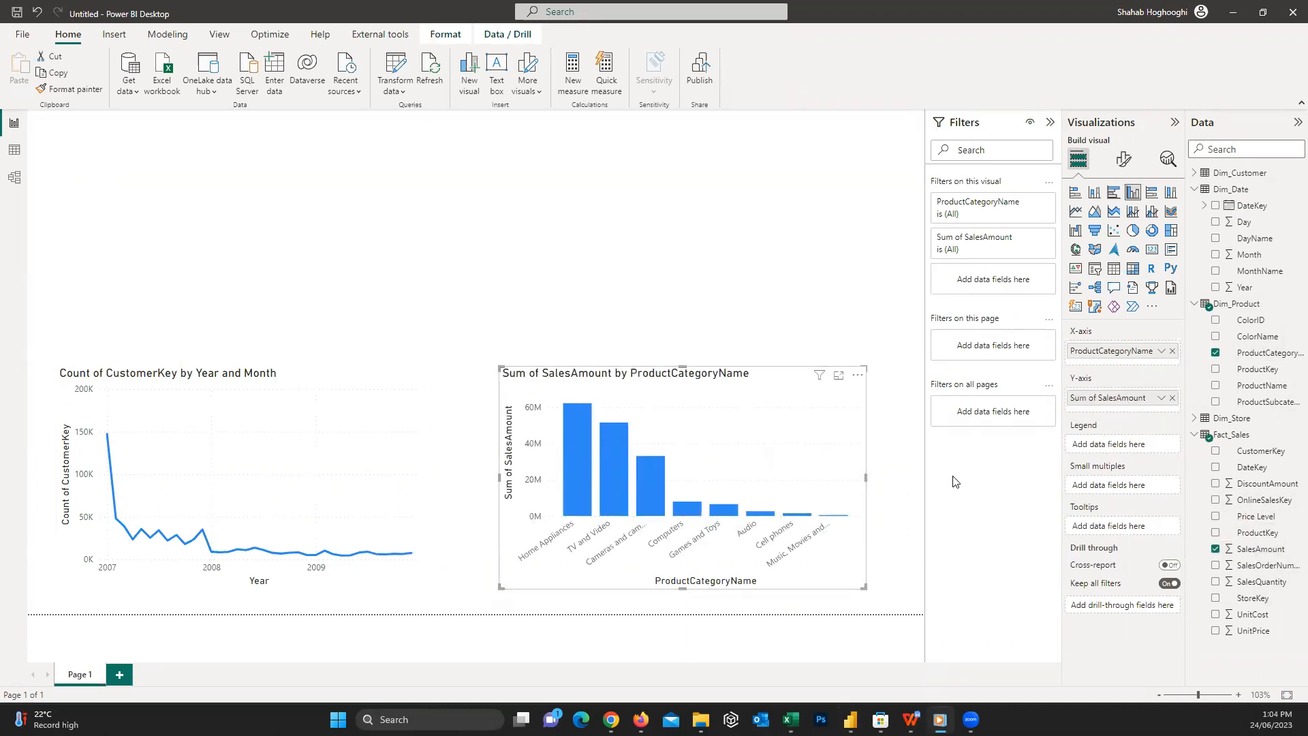
left_click(776, 260)
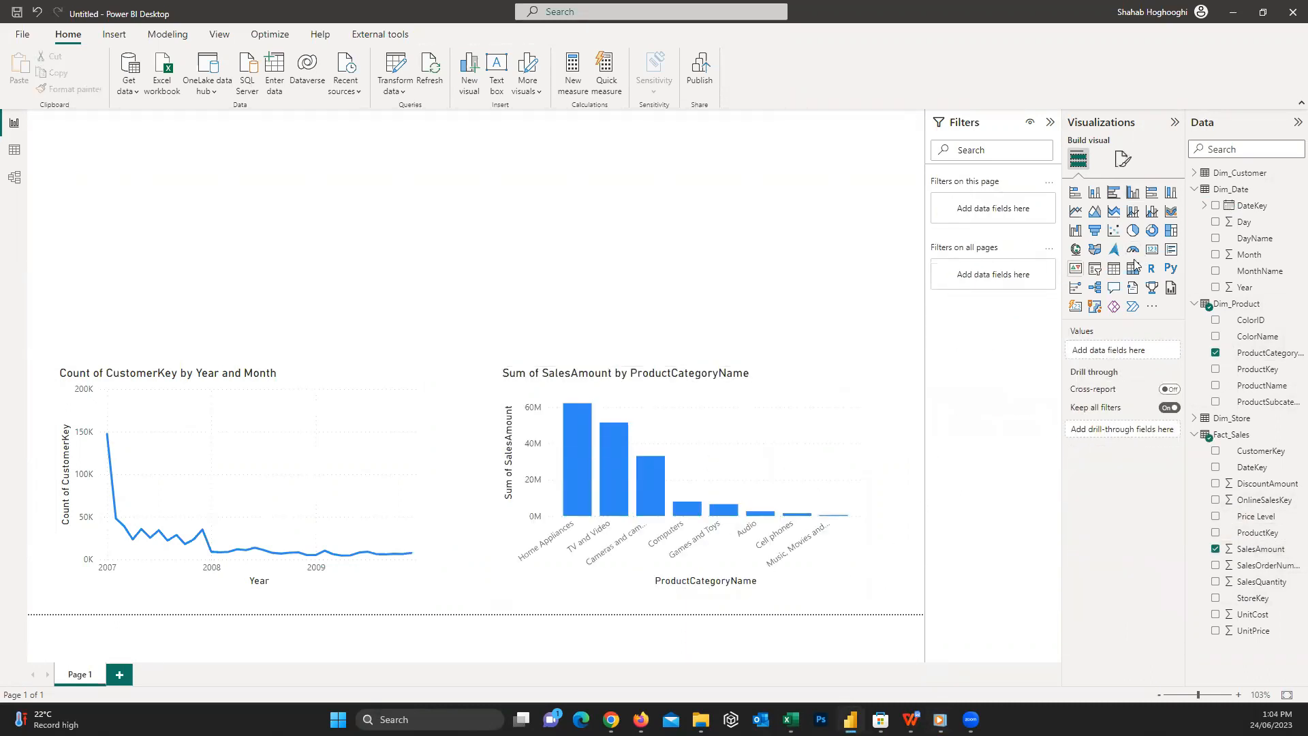
Add a card showing total SalesAmount and shrink it
left_click(1152, 250)
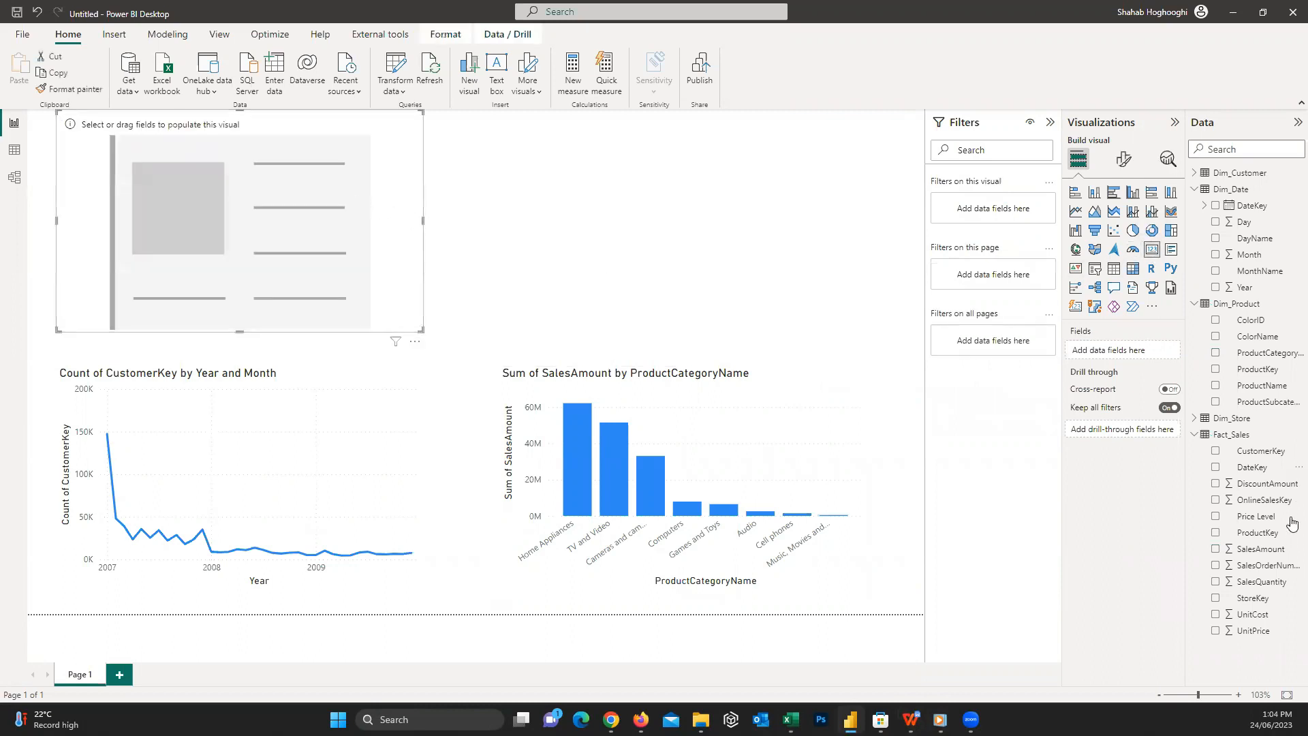
left_click(1215, 548)
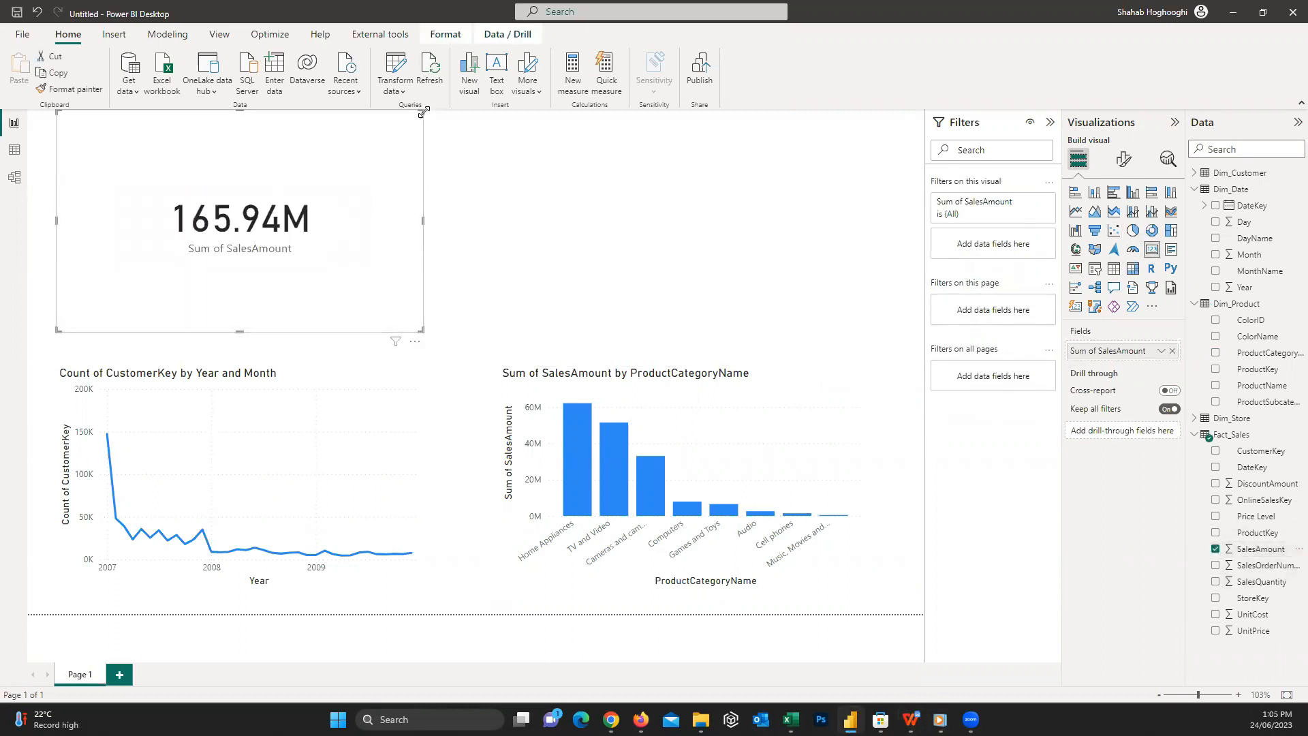
left_click_drag(420, 111, 325, 192)
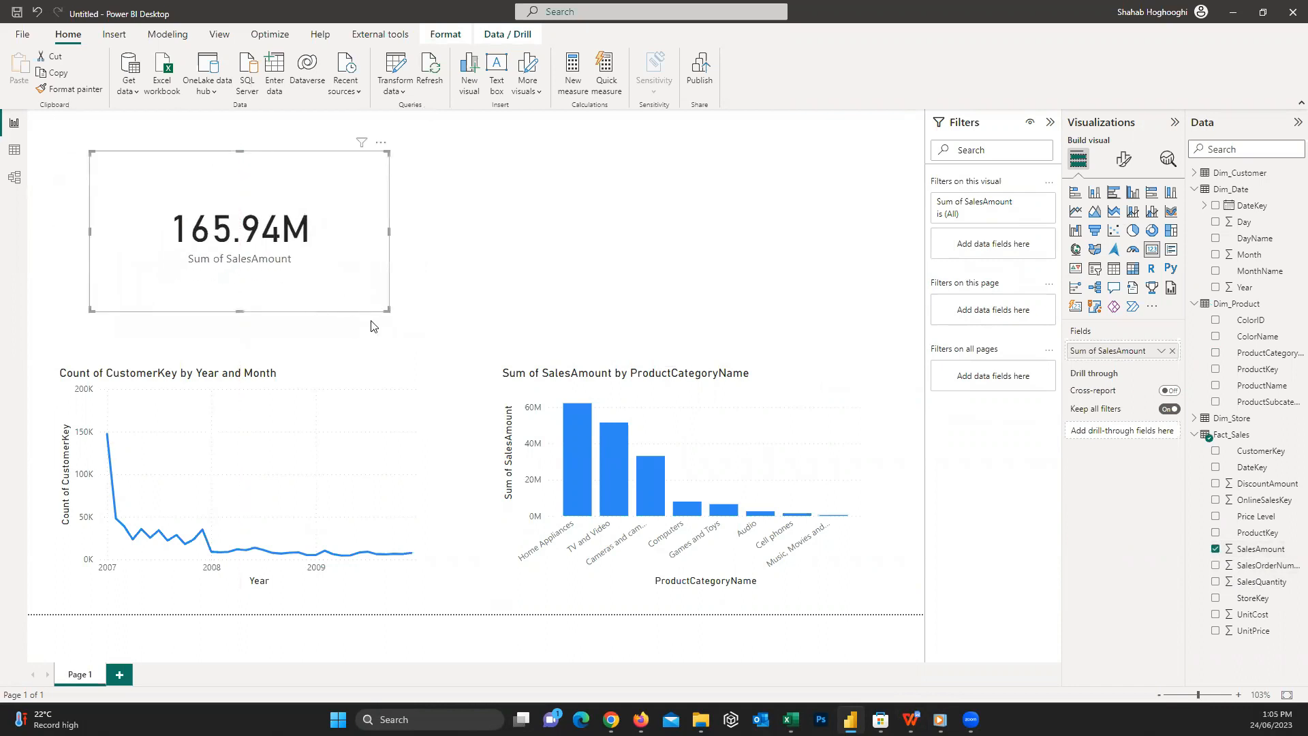
left_click(670, 290)
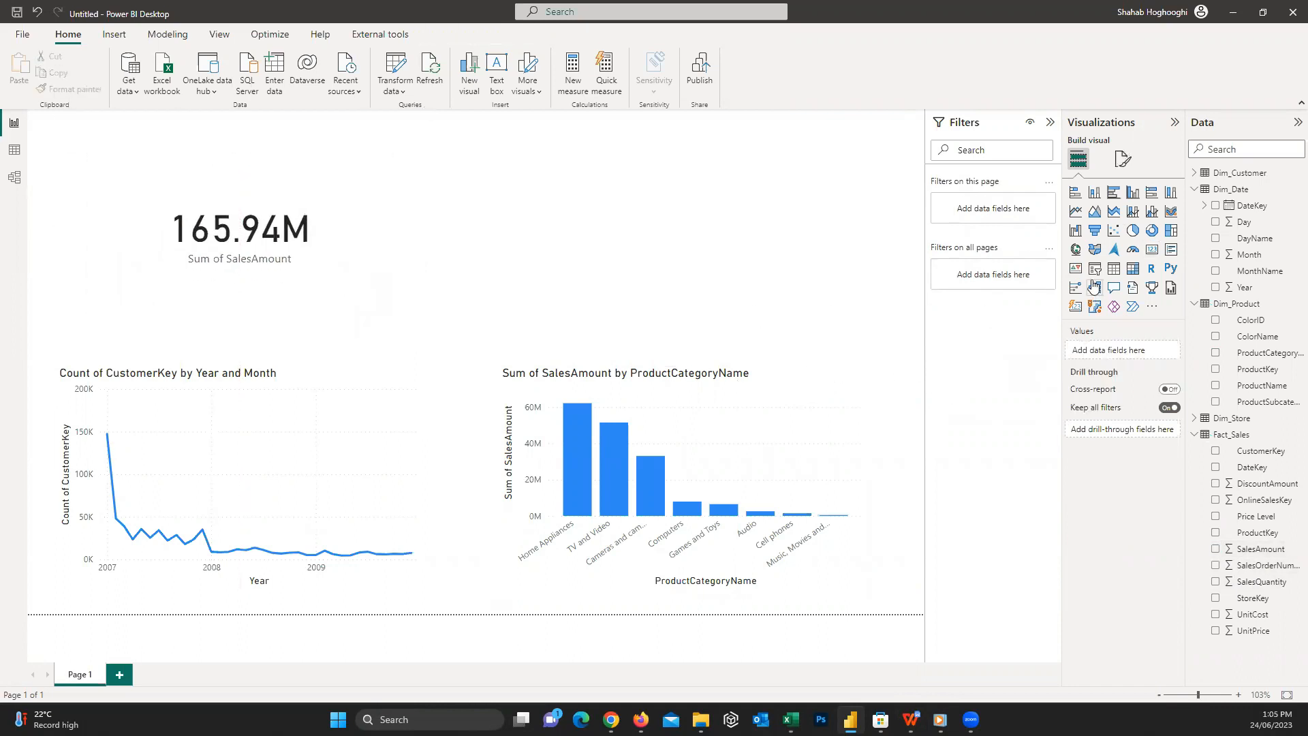
Add a ProductCategoryName slicer at the top beside the card, sized to show every category
left_click(1094, 268)
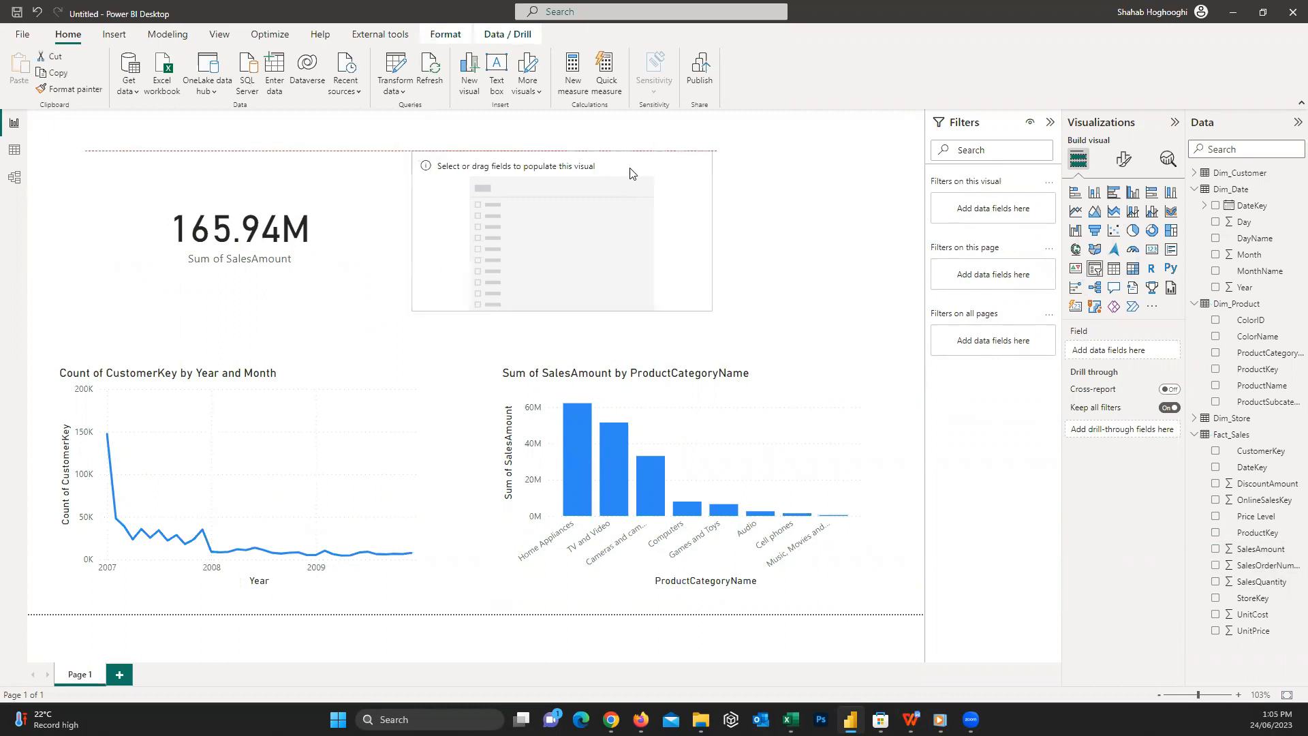
left_click_drag(633, 195, 685, 158)
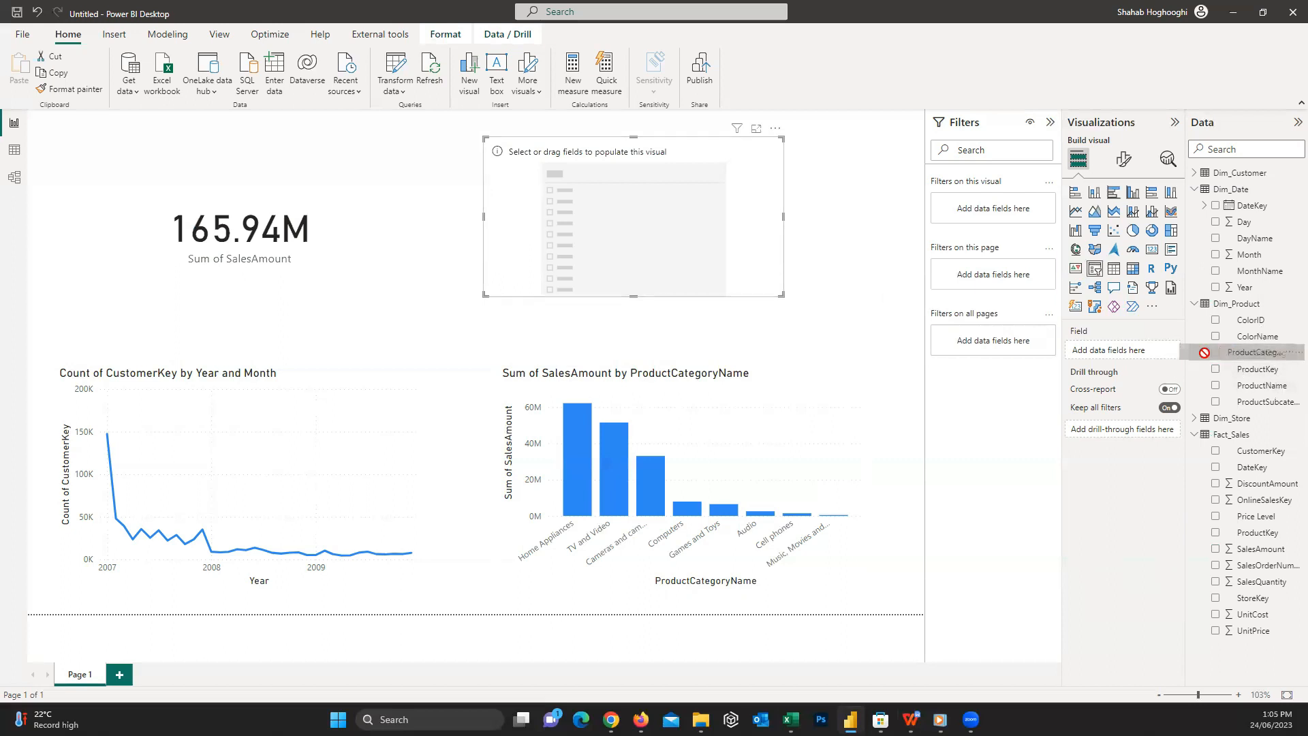
left_click_drag(1265, 352, 1129, 350)
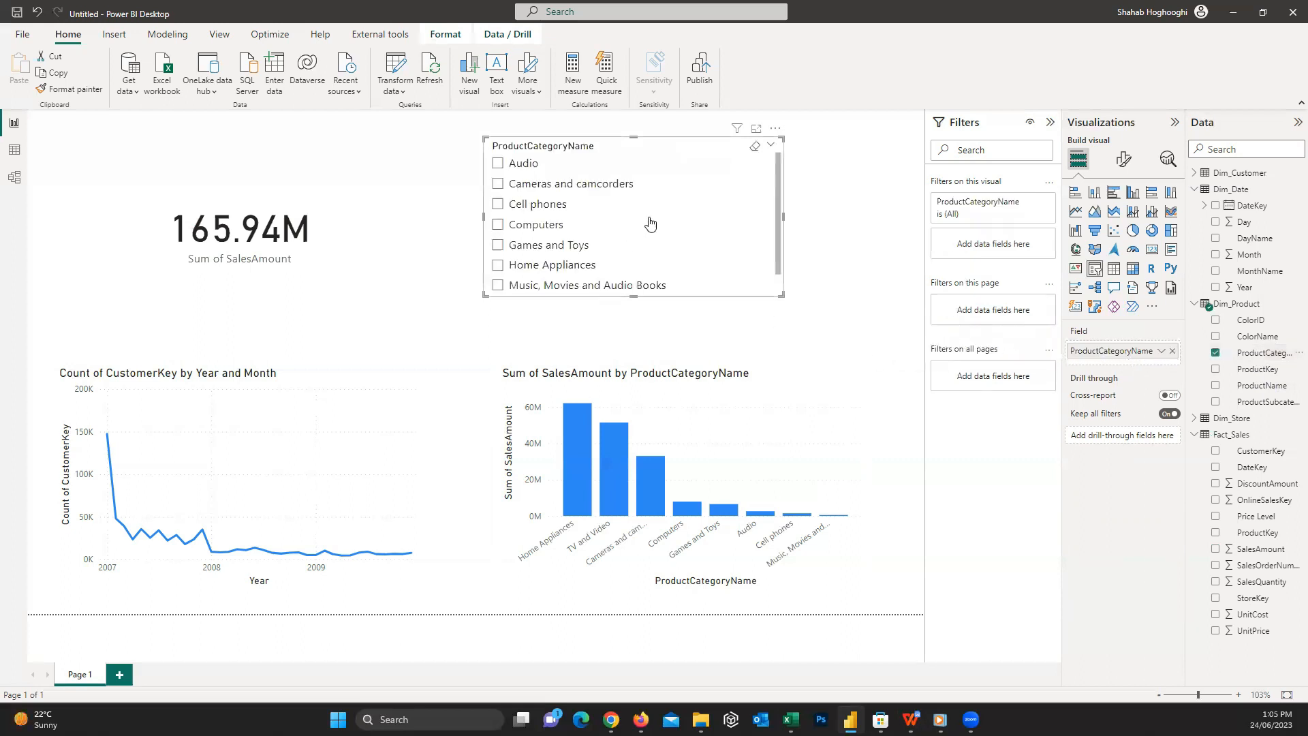
left_click_drag(783, 296, 826, 329)
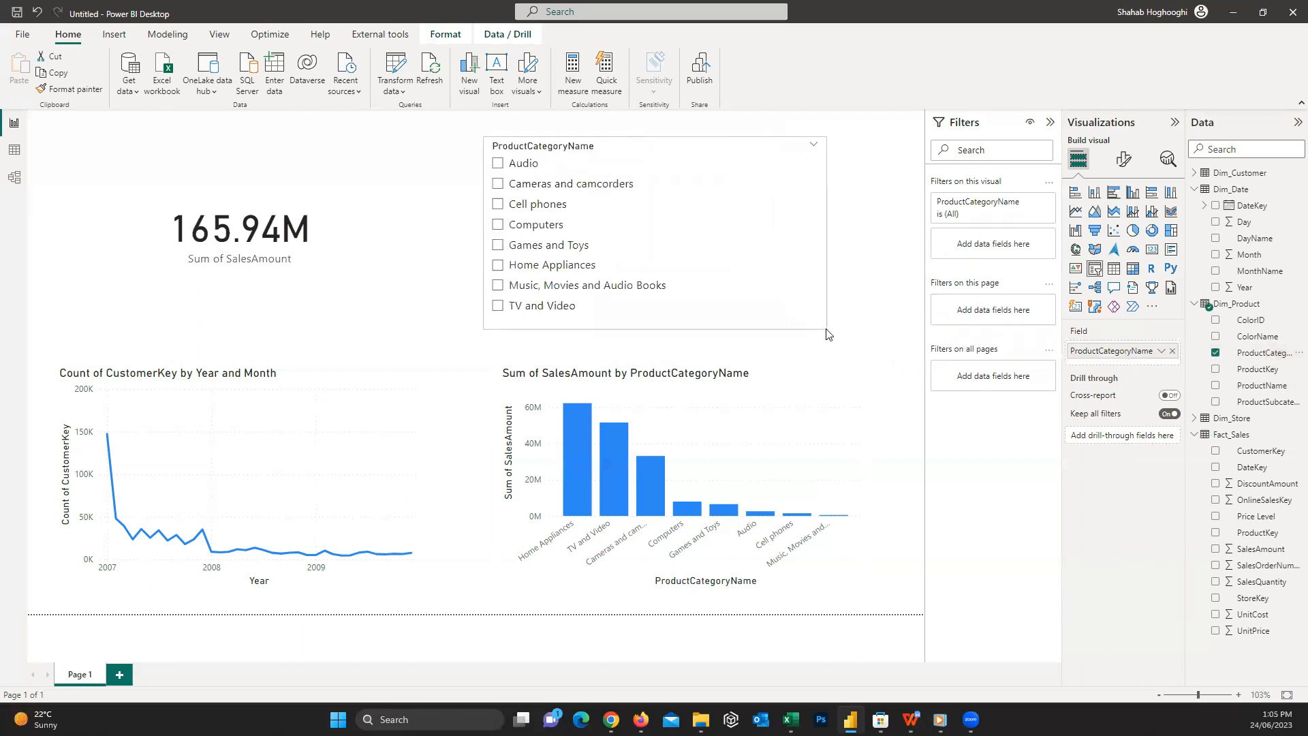
Test the slicer with several categories (Cell phones, Computers, Games and Toys, Audio), then clear it
left_click(523, 204)
left_click(521, 225)
left_click(521, 246)
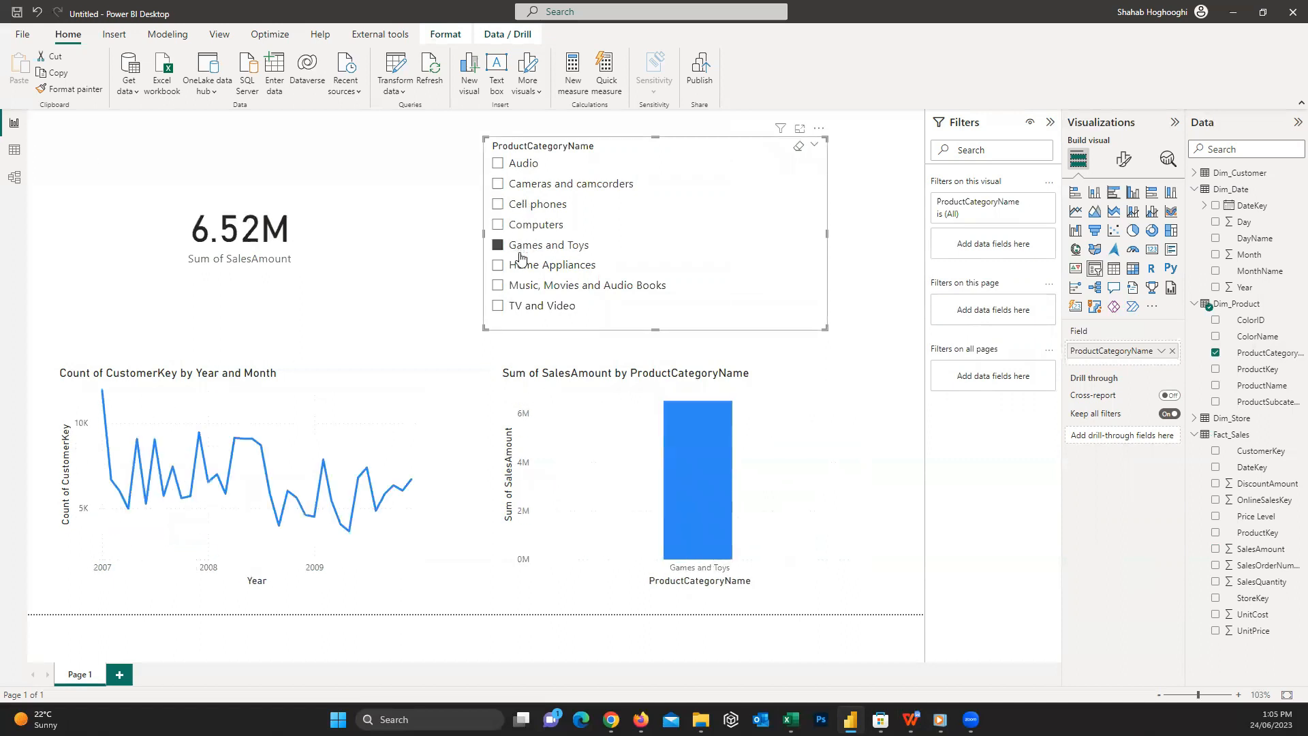
left_click(523, 264)
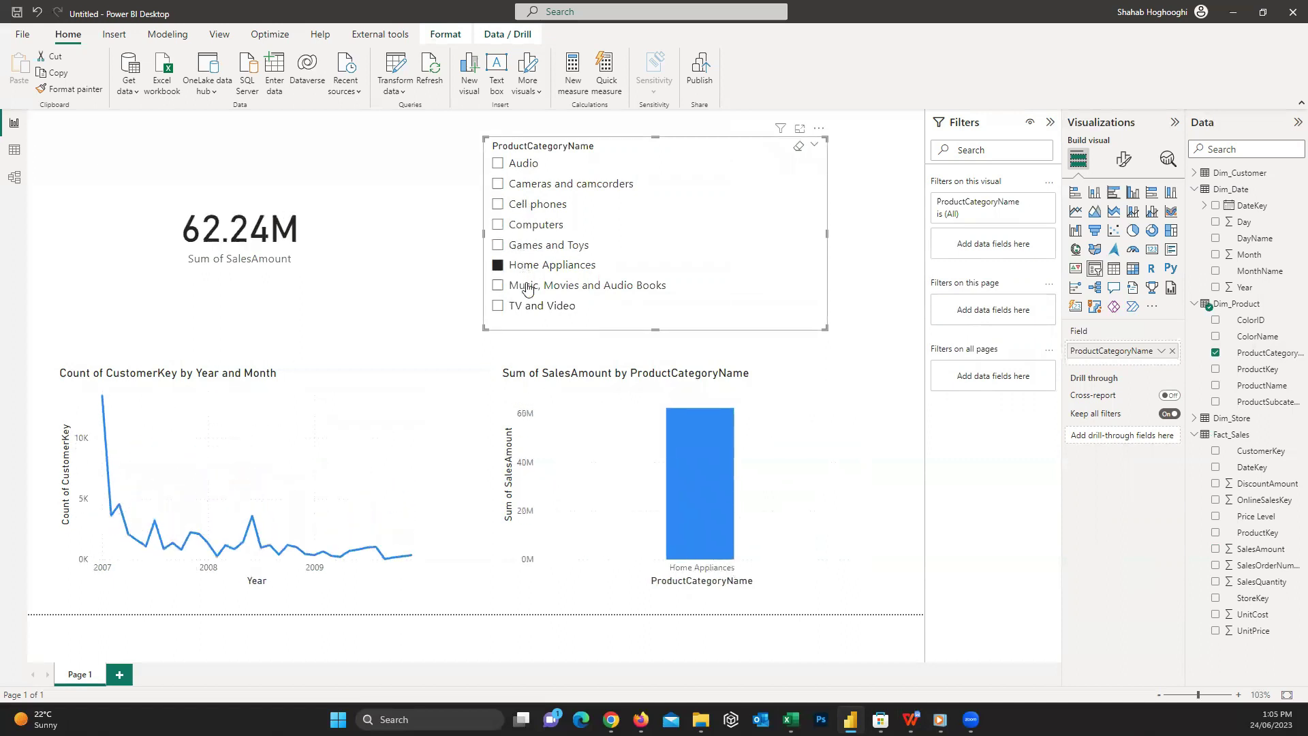
left_click(523, 245, "ctrl")
left_click(533, 203, "ctrl")
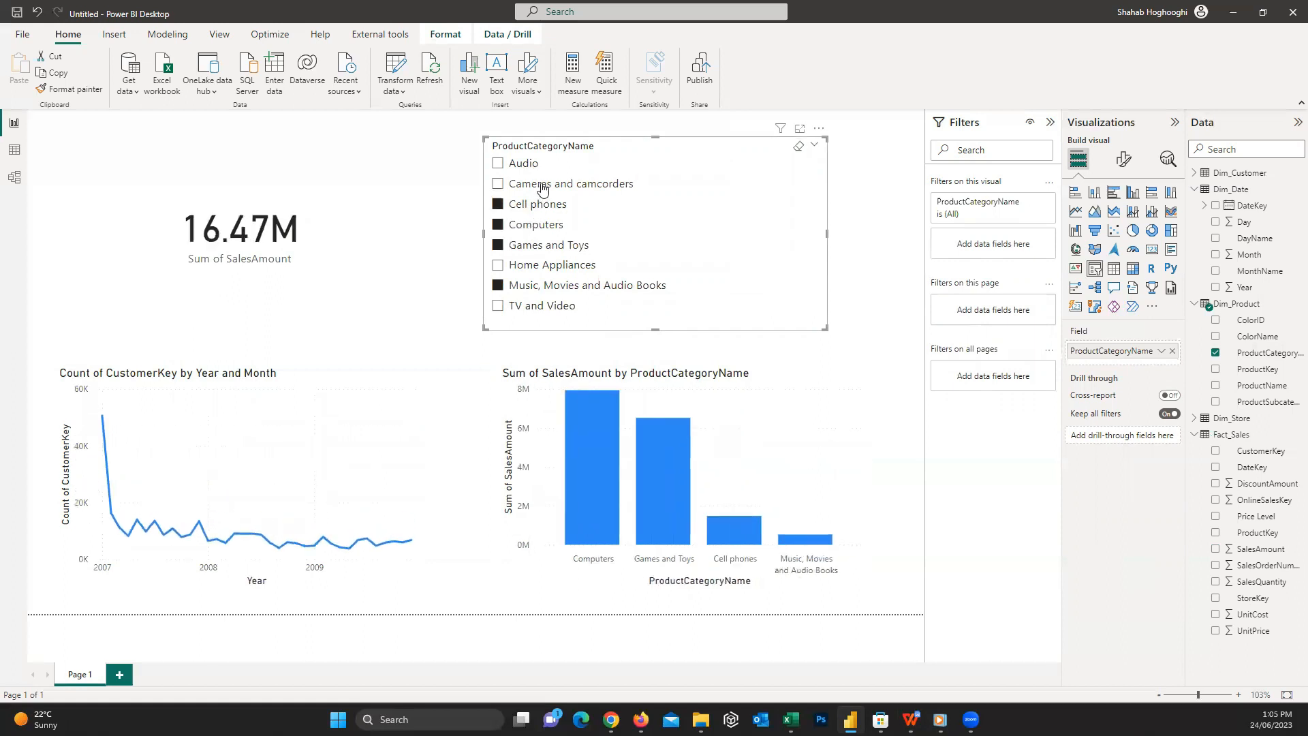
left_click(530, 163)
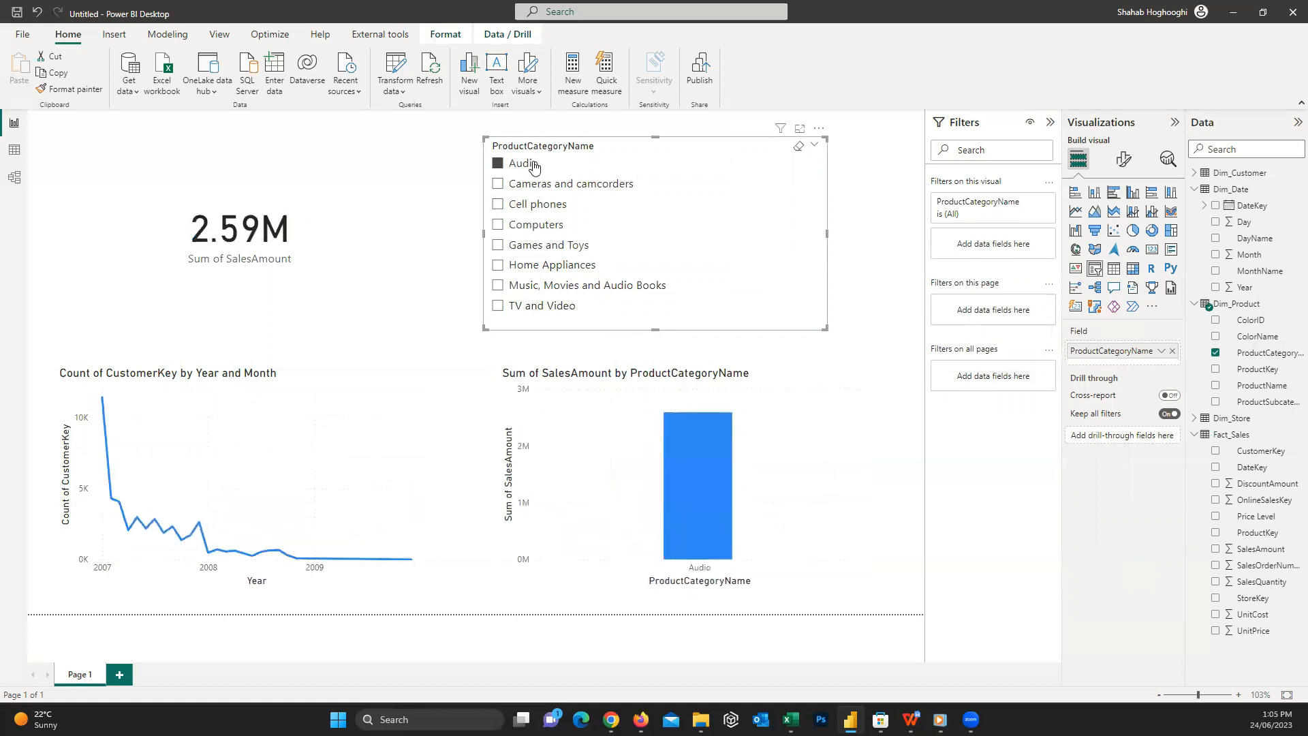
left_click(529, 163)
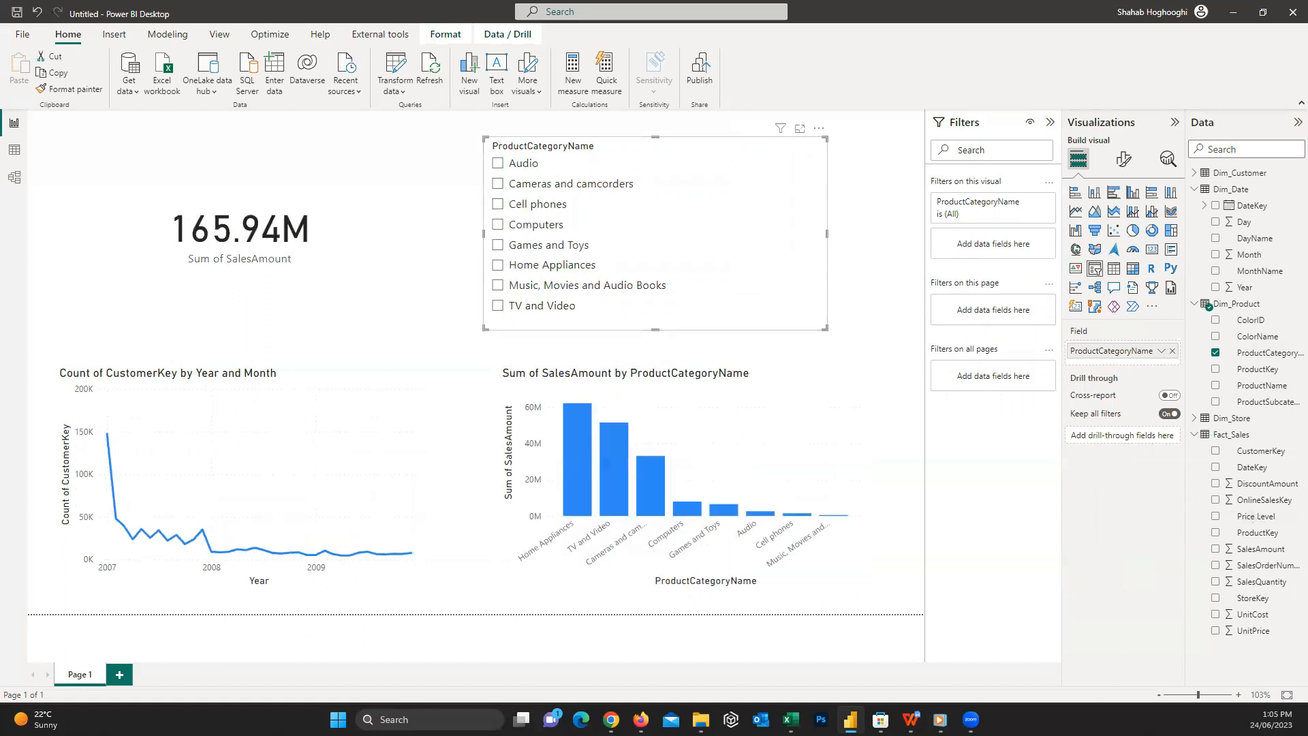
Review the slicer's settings and style formatting options
left_click(1122, 159)
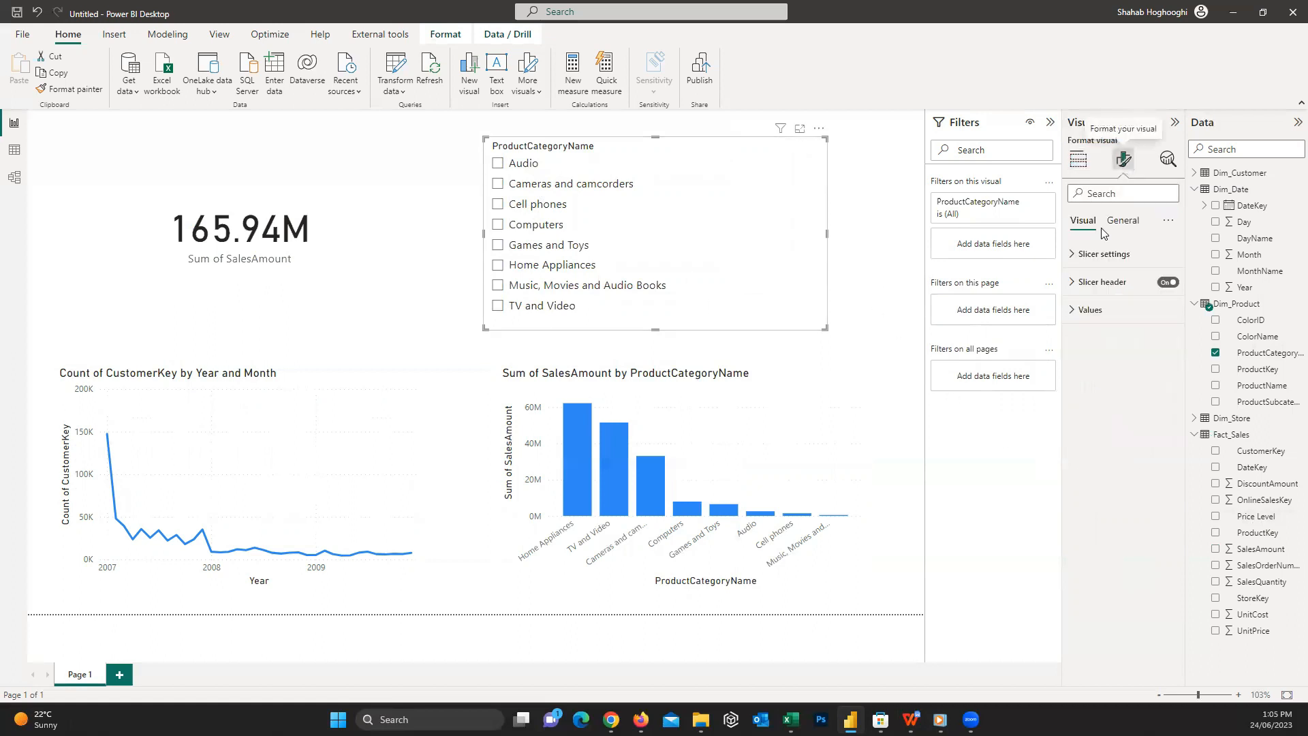
left_click(1103, 254)
left_click(1122, 322)
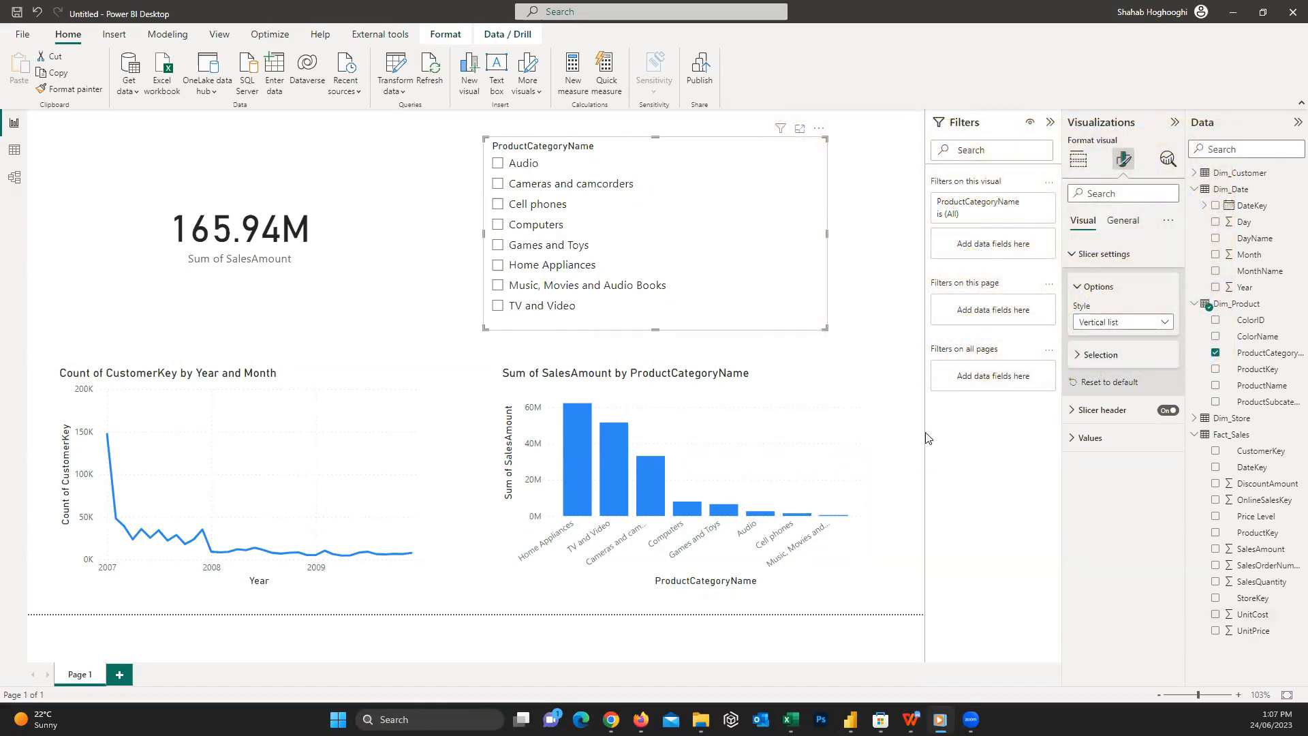
left_click(905, 350)
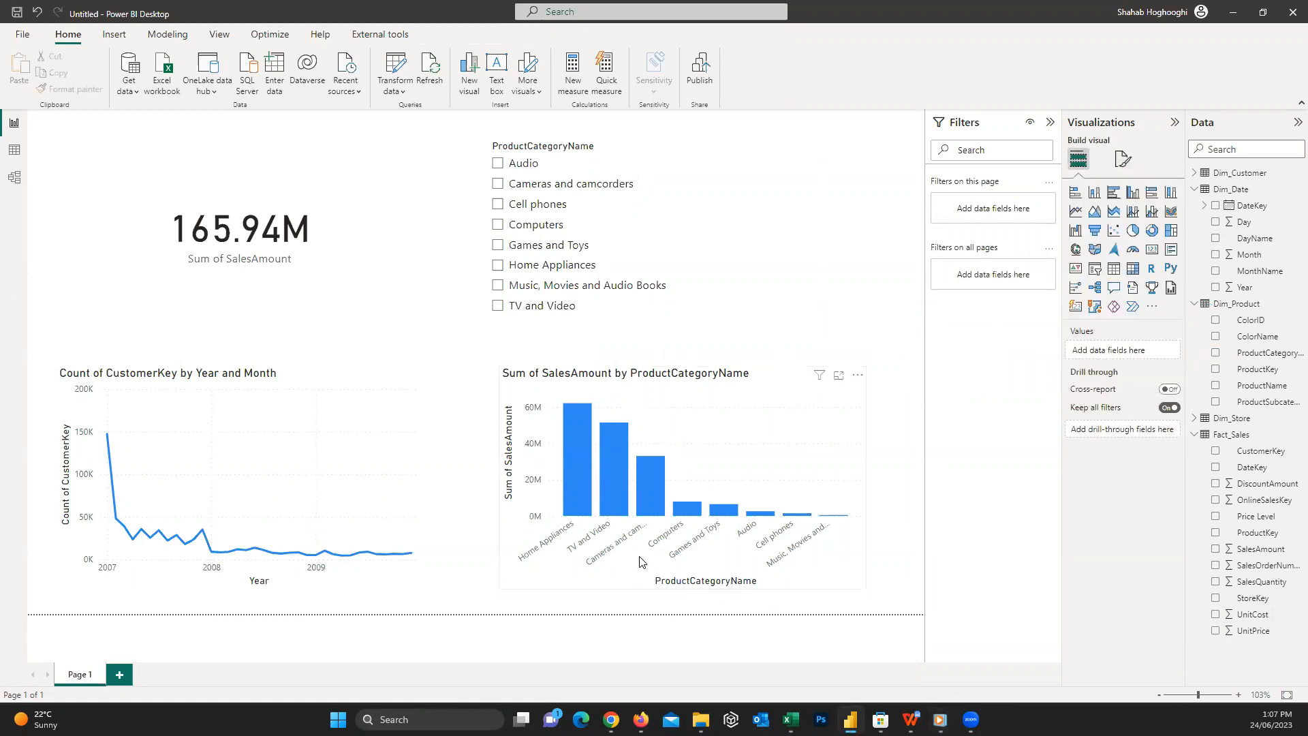
mouse_move(576, 459)
left_click(583, 482)
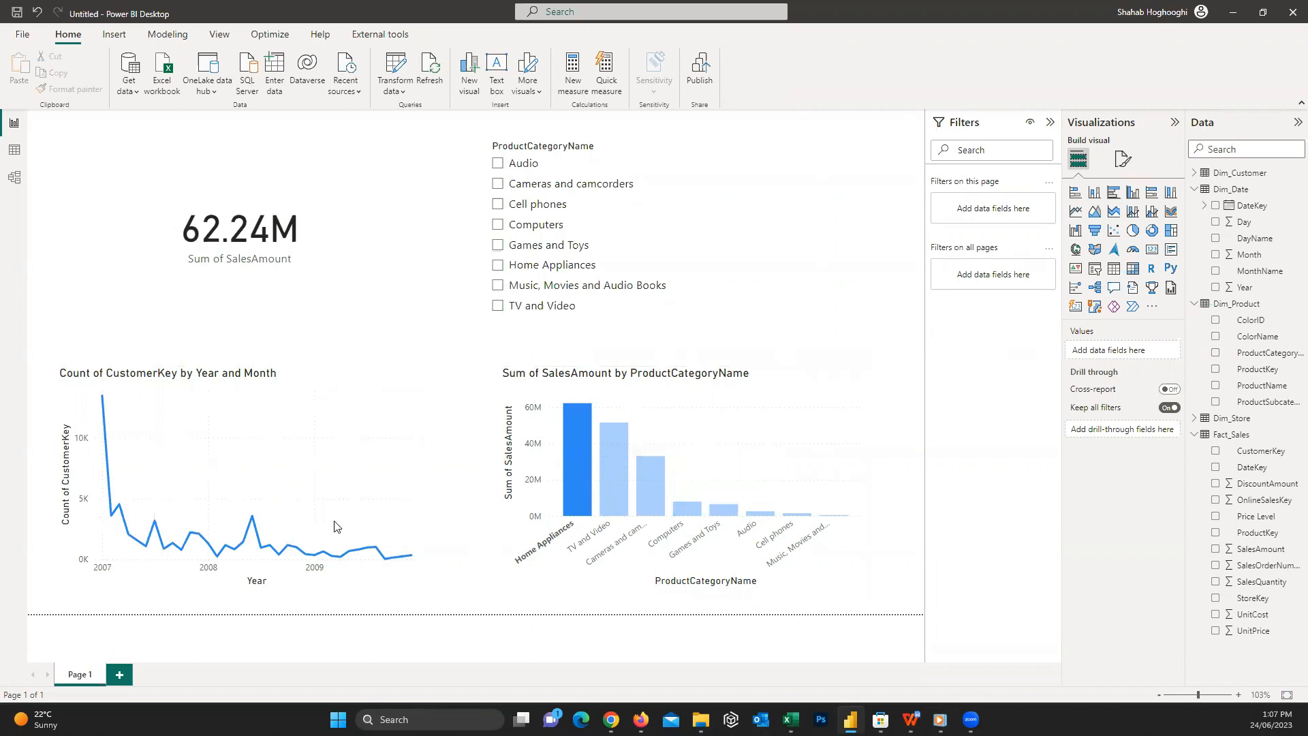
left_click(604, 499)
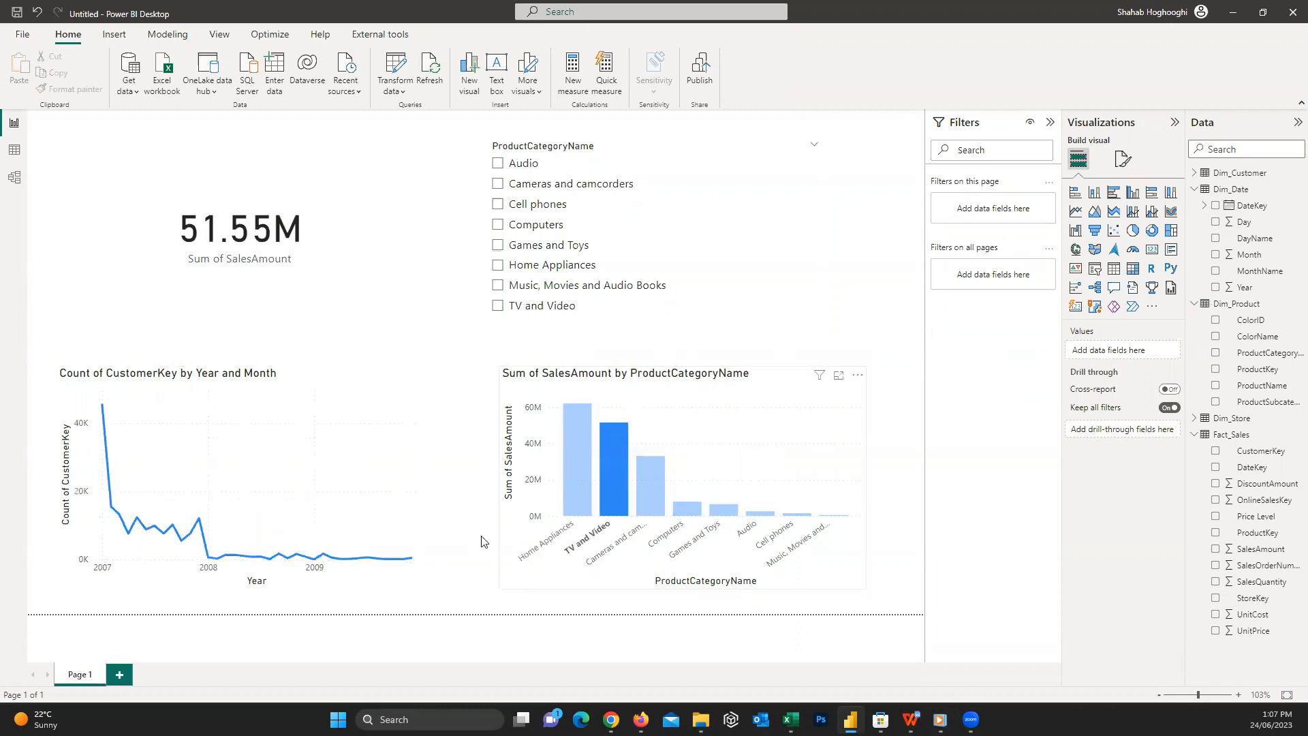
left_click(649, 493)
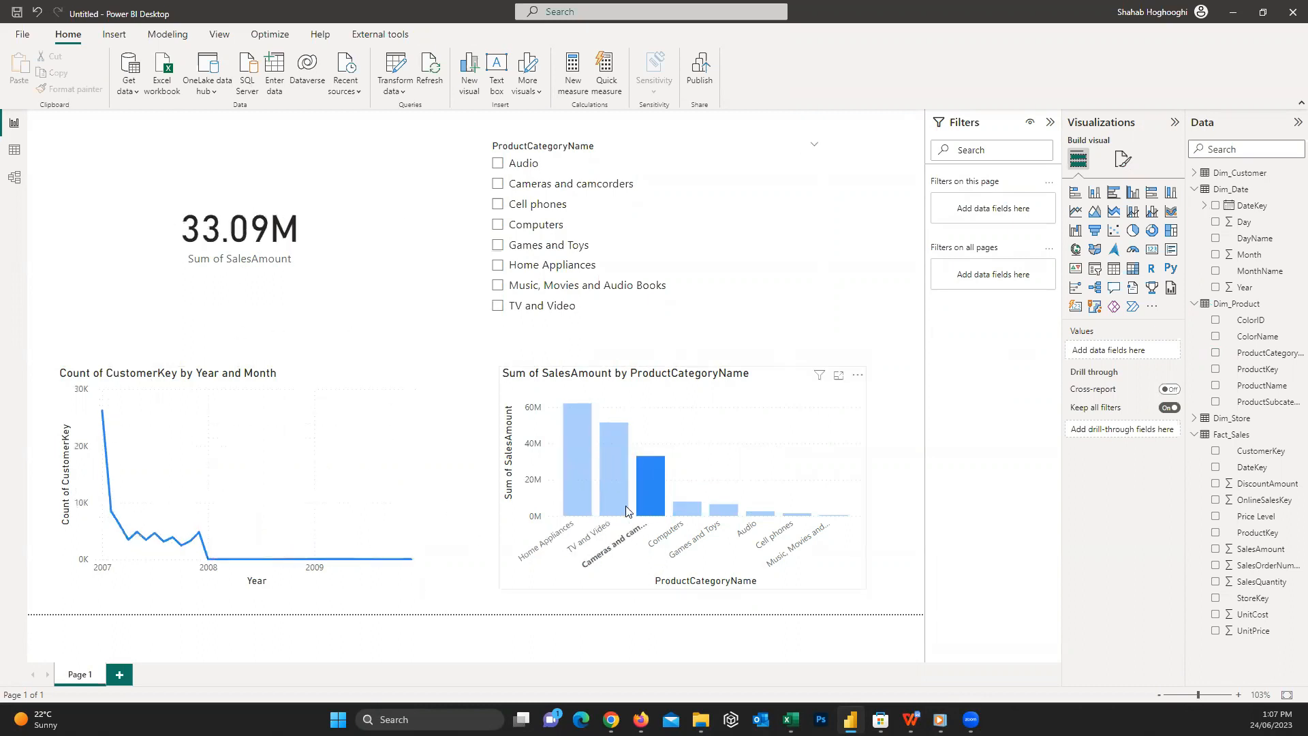
left_click(658, 474)
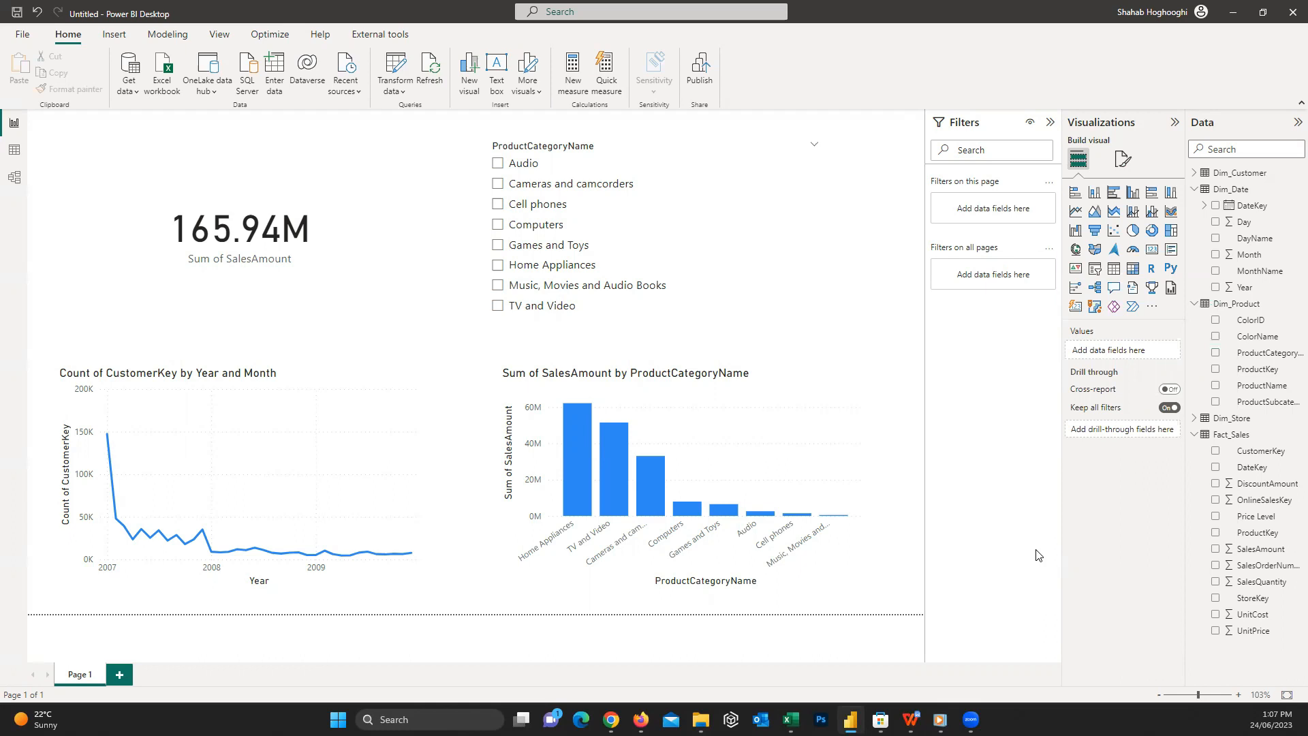
Browse Insert shapes and buttons, then rename the page from Page 1 to Report 1
left_click(113, 34)
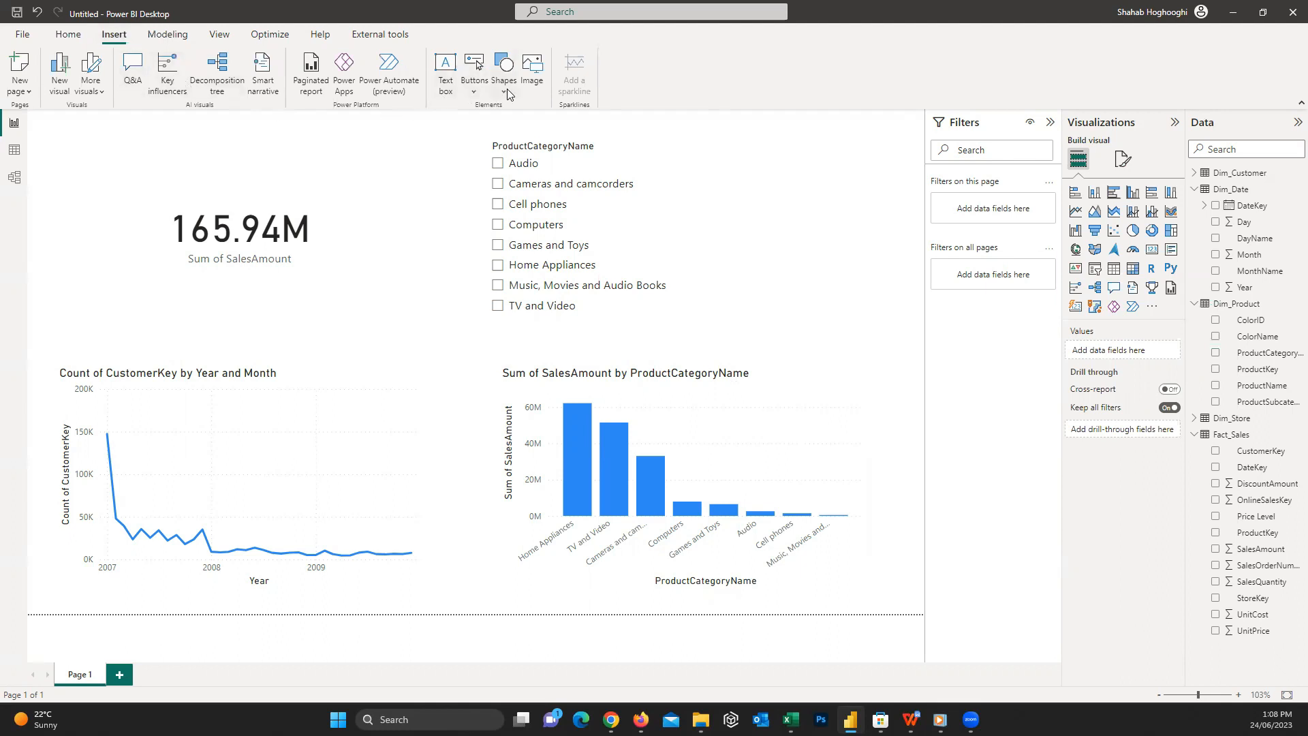
left_click(507, 92)
left_click(475, 92)
double_click(91, 676)
type("Re")
key("Return")
Save the report as Power BI 1 and publish it to My workspace
left_click(68, 34)
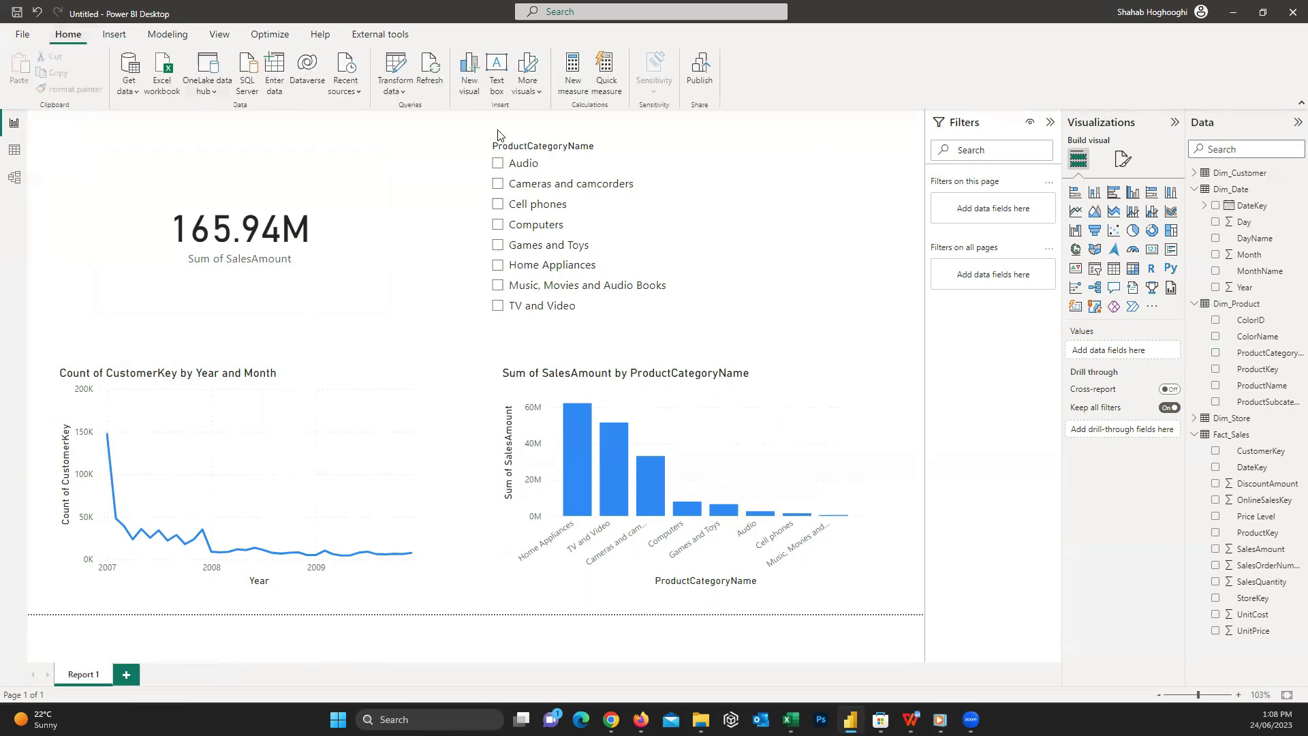
left_click(699, 80)
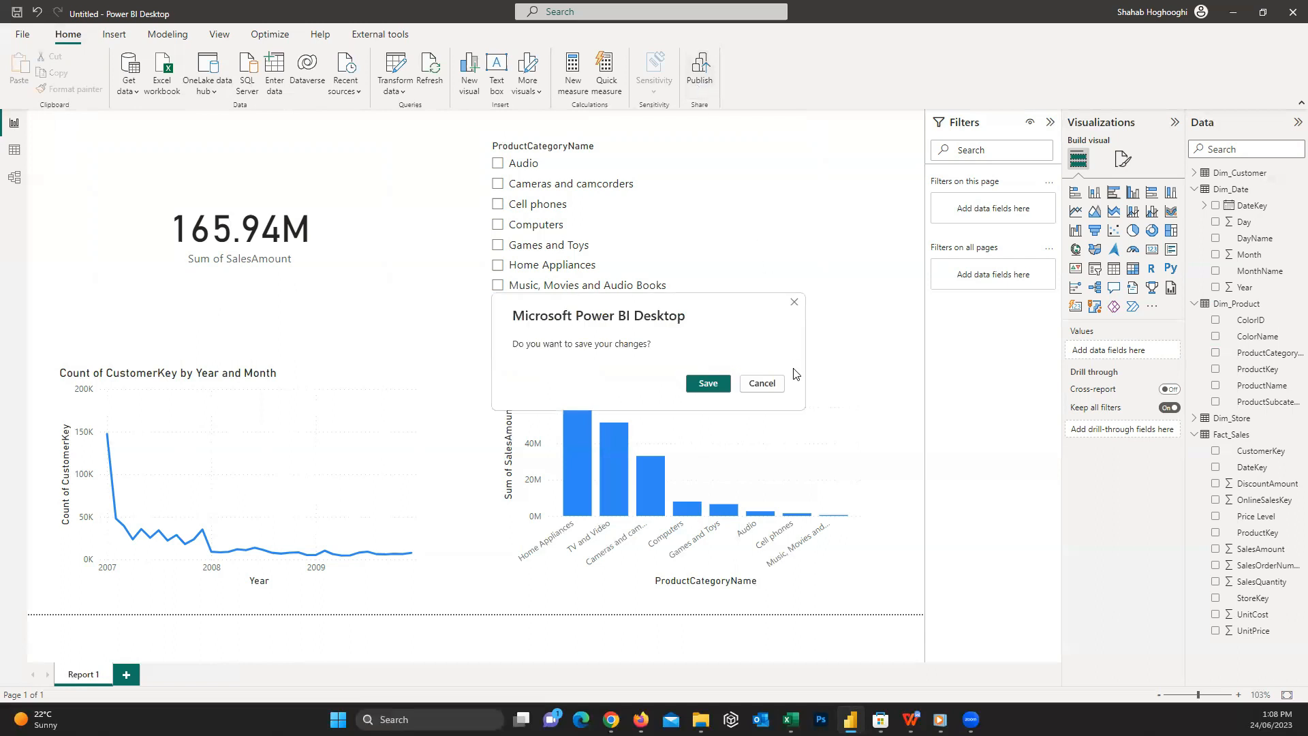
left_click(716, 388)
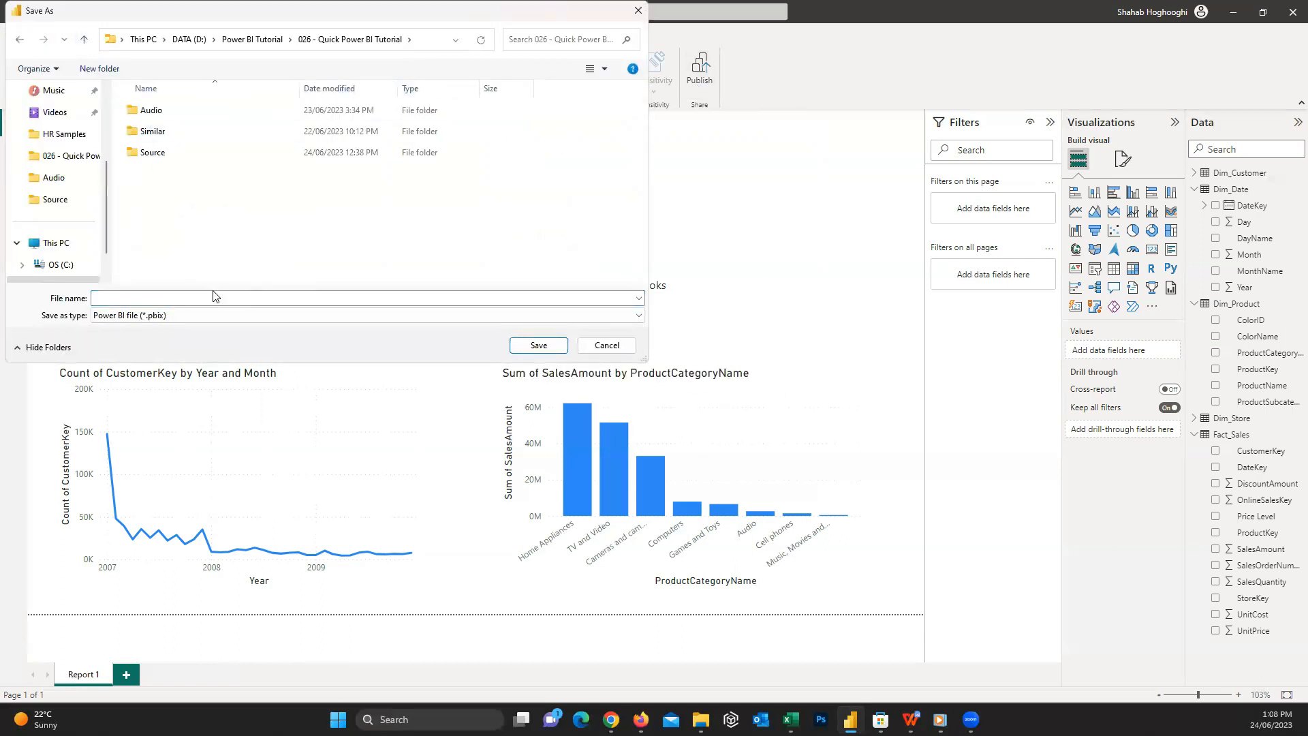
left_click(214, 298)
type("Power BI 1")
key("Return")
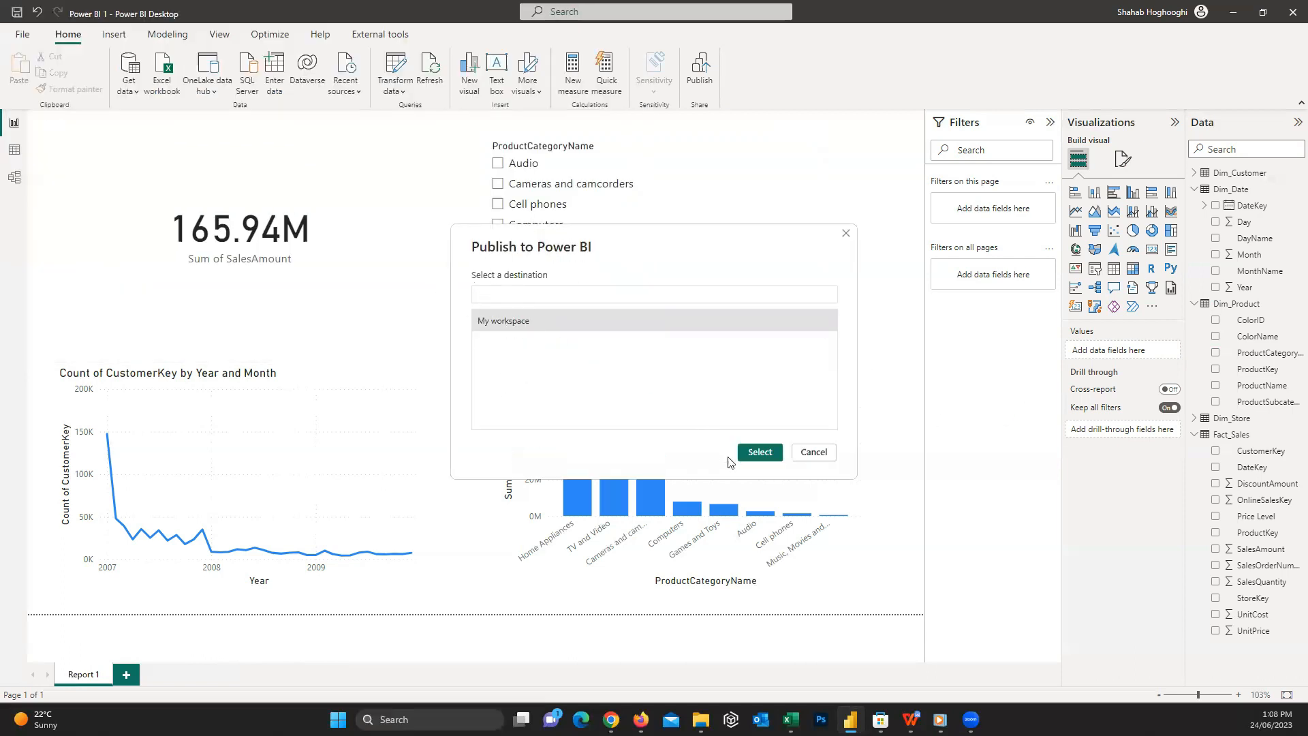
left_click(760, 451)
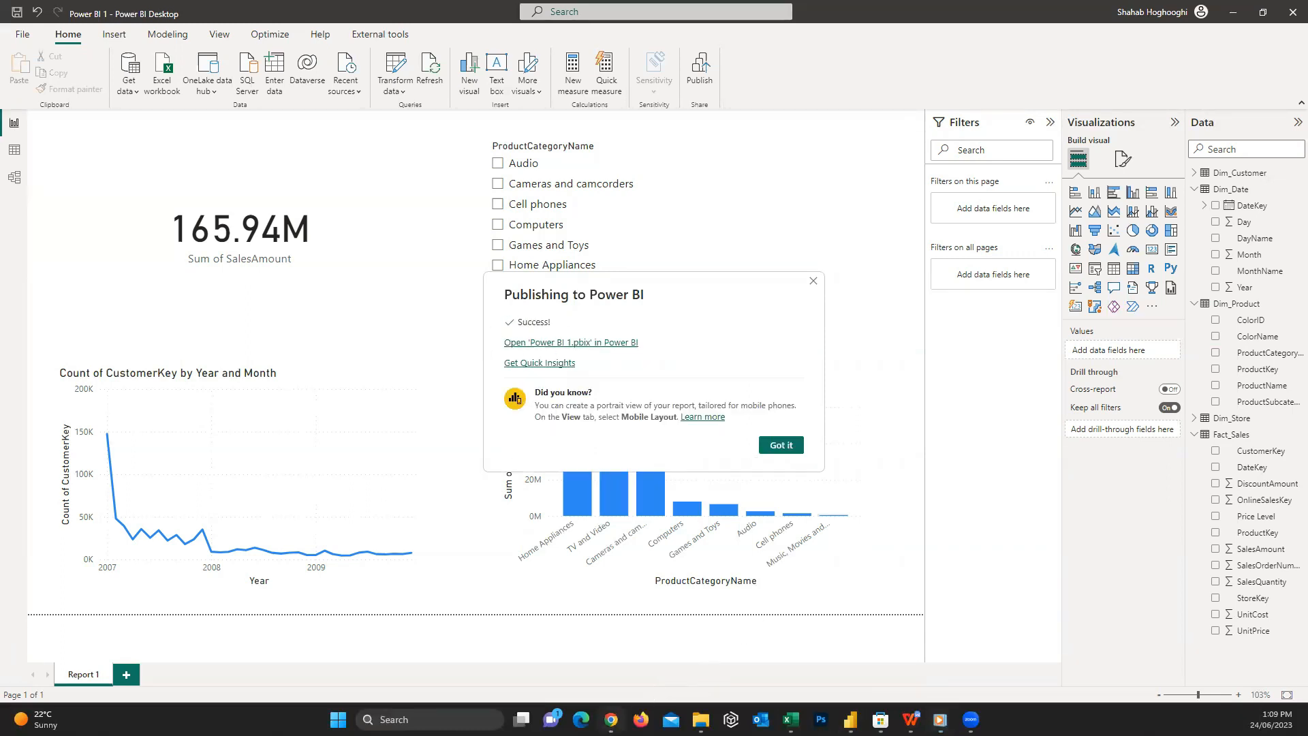
Switch to Chrome and start entering the powerbi.com address
left_click(611, 720)
left_click(413, 34)
type("Powerbi")
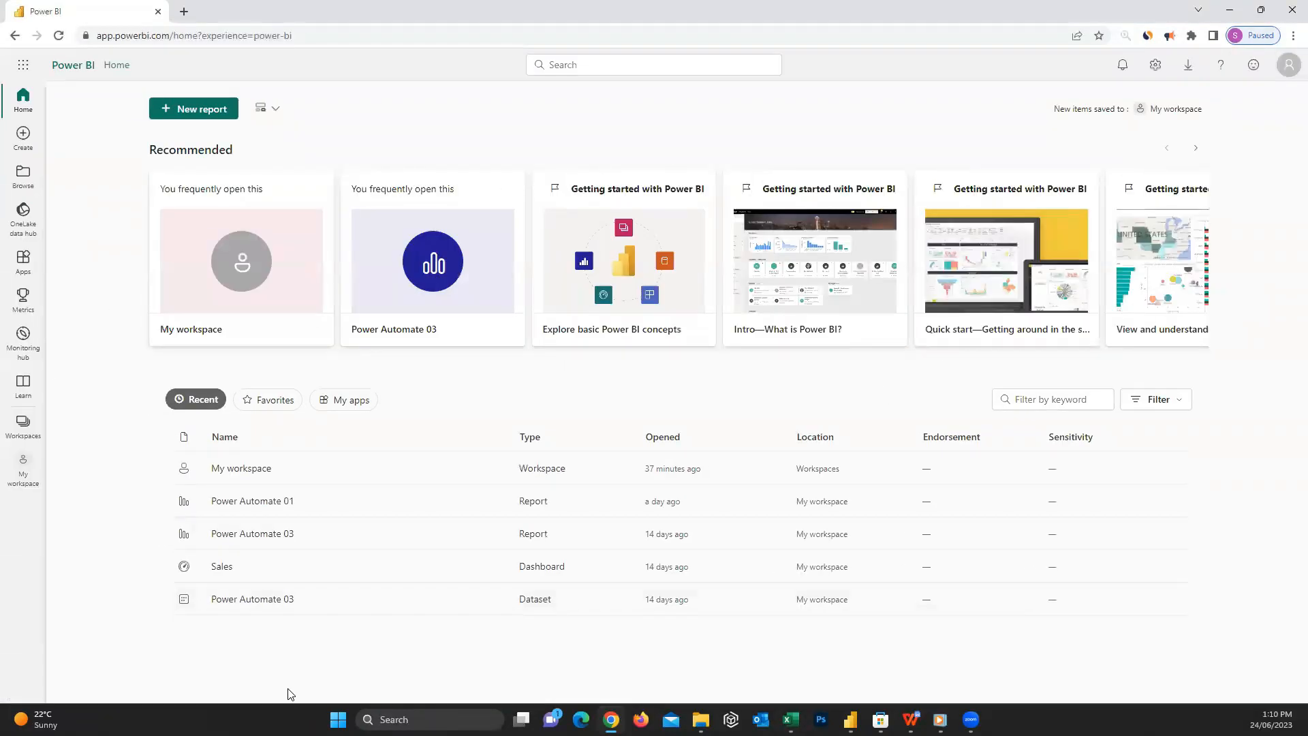
Open the Power BI 1 report from My workspace on powerbi.com
left_click(23, 427)
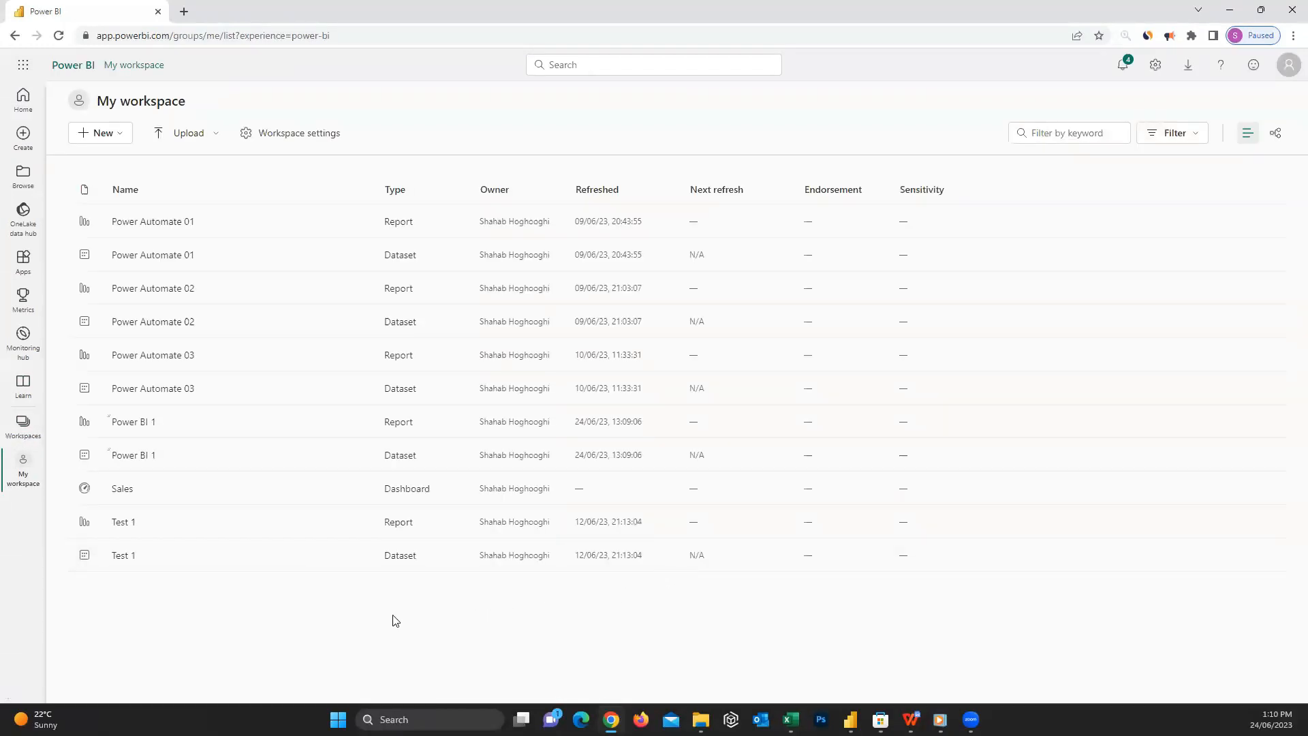
left_click(133, 421)
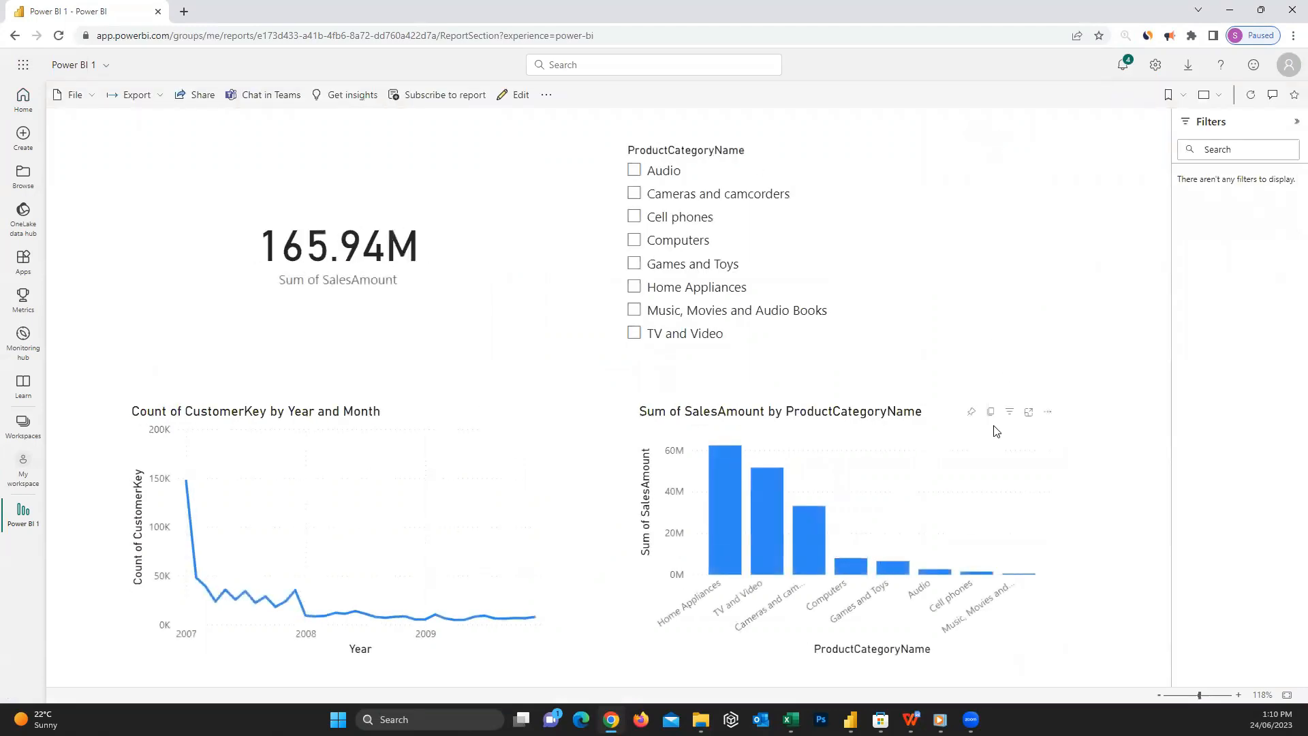
Review the report's File options and available Export formats in Power BI Service
left_click(90, 98)
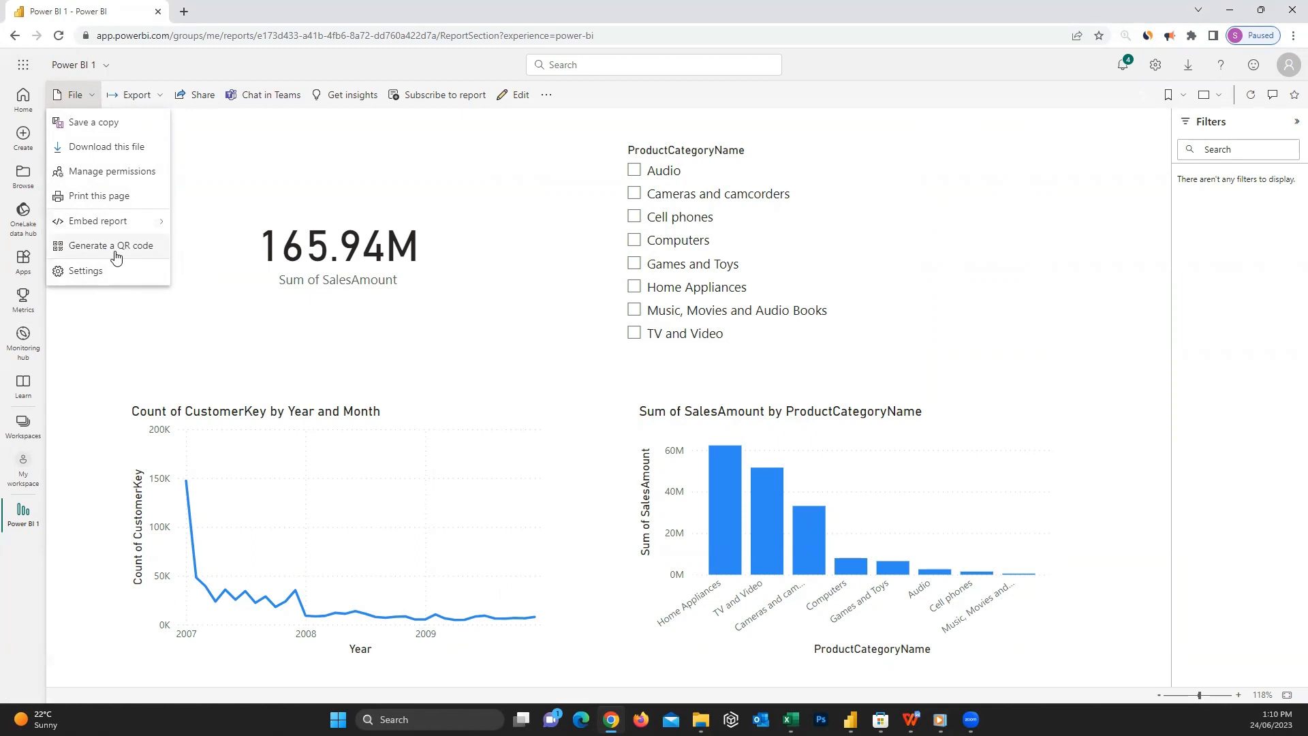
left_click(161, 97)
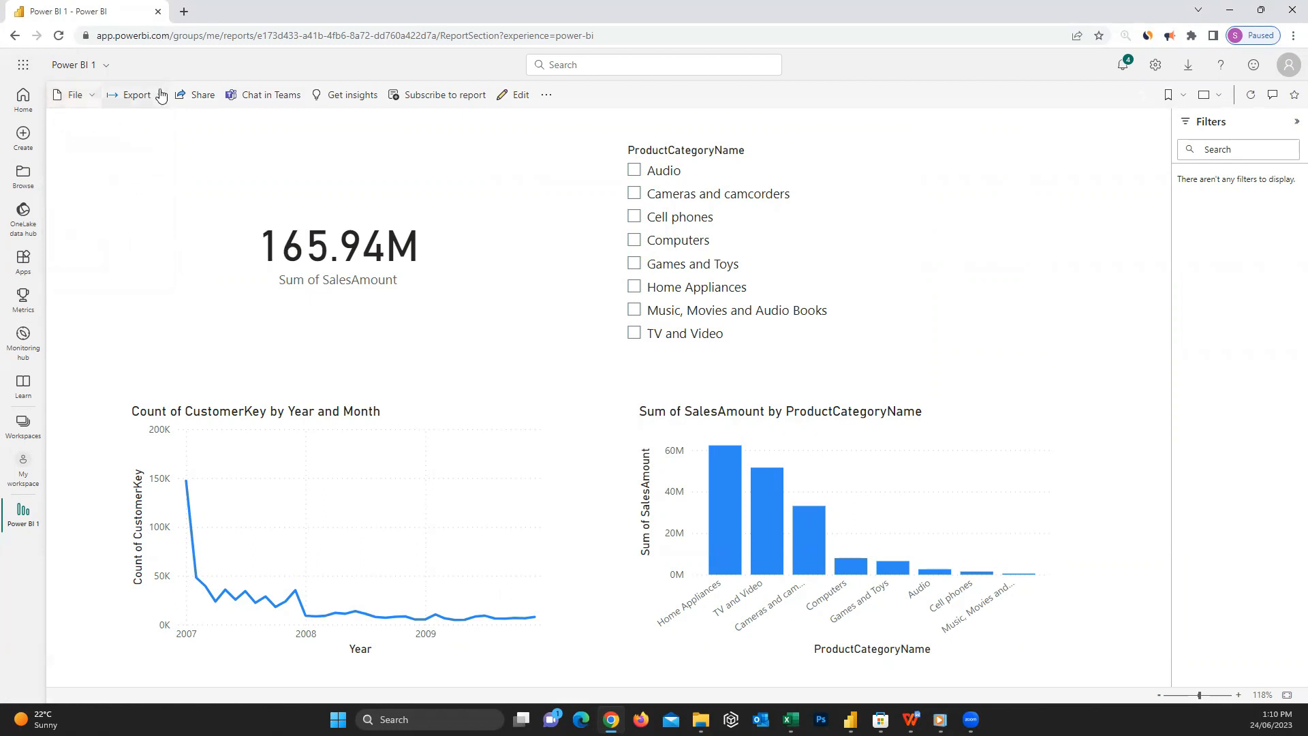
left_click(161, 97)
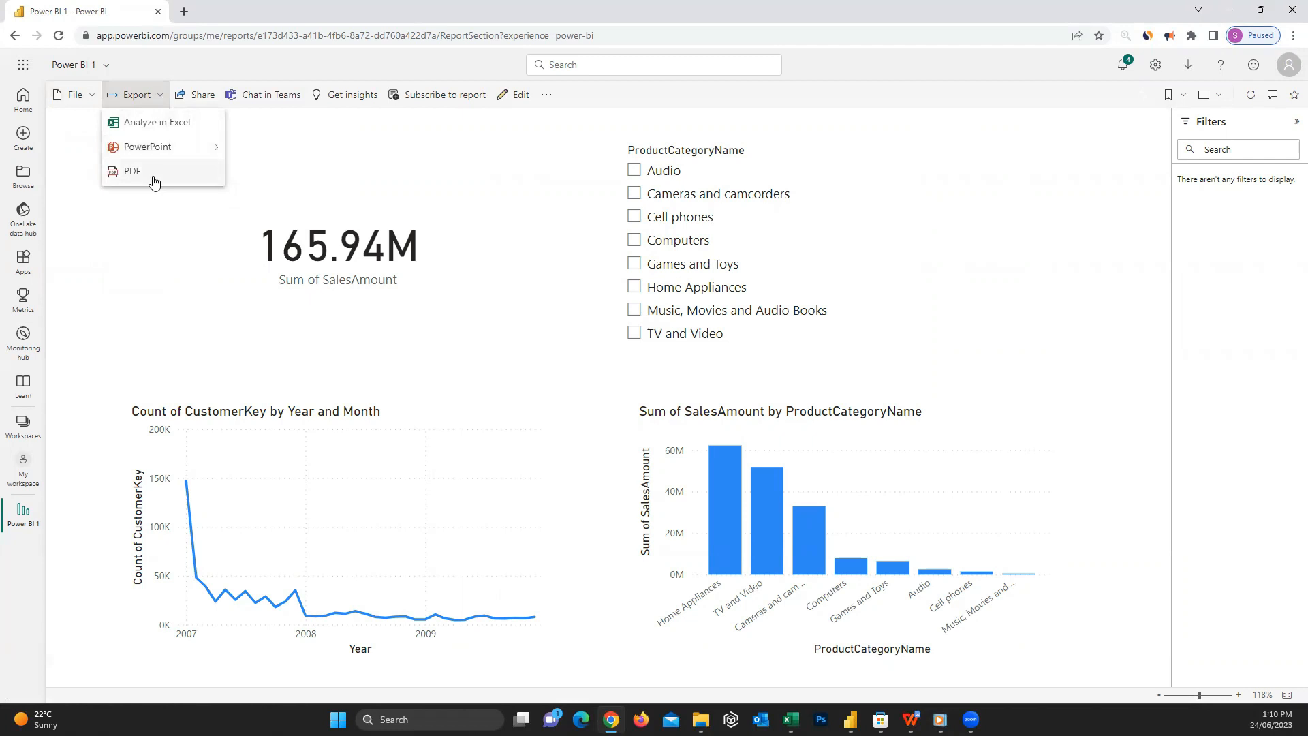
Share the Power BI 1 report by creating and copying a shareable link
left_click(204, 95)
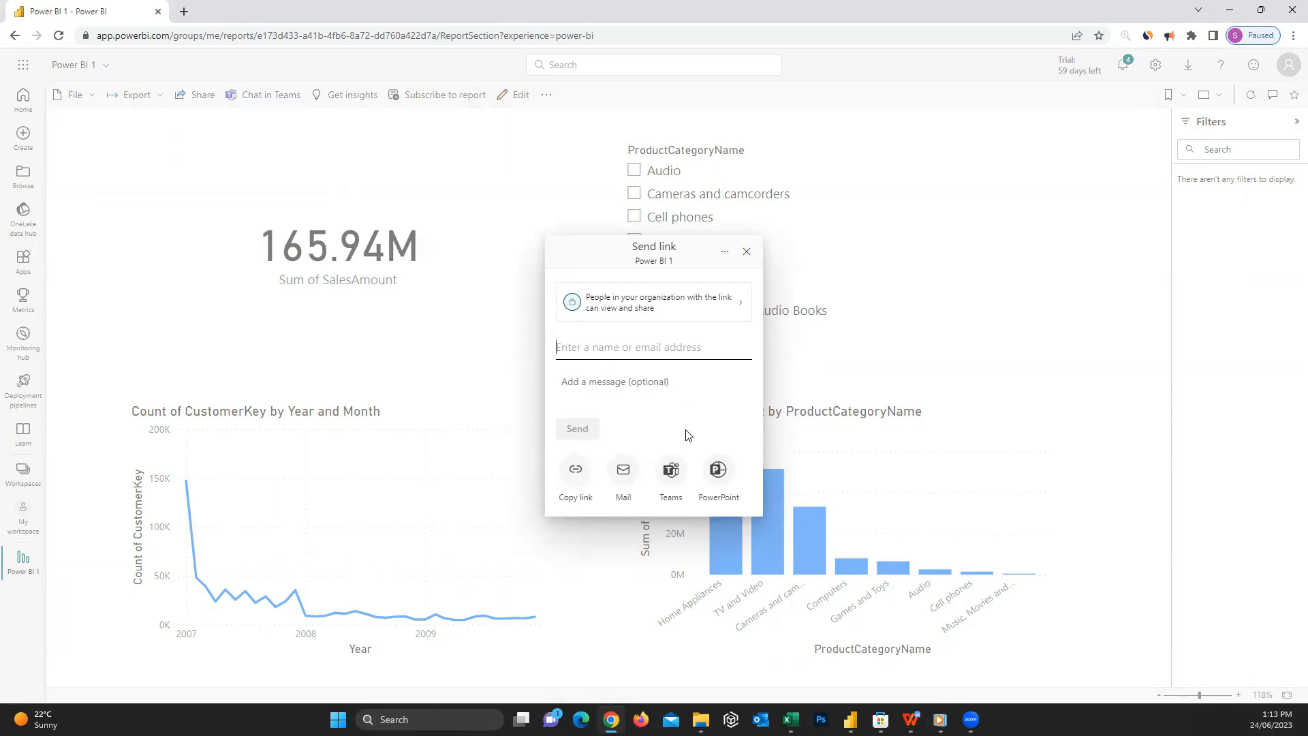
left_click(575, 476)
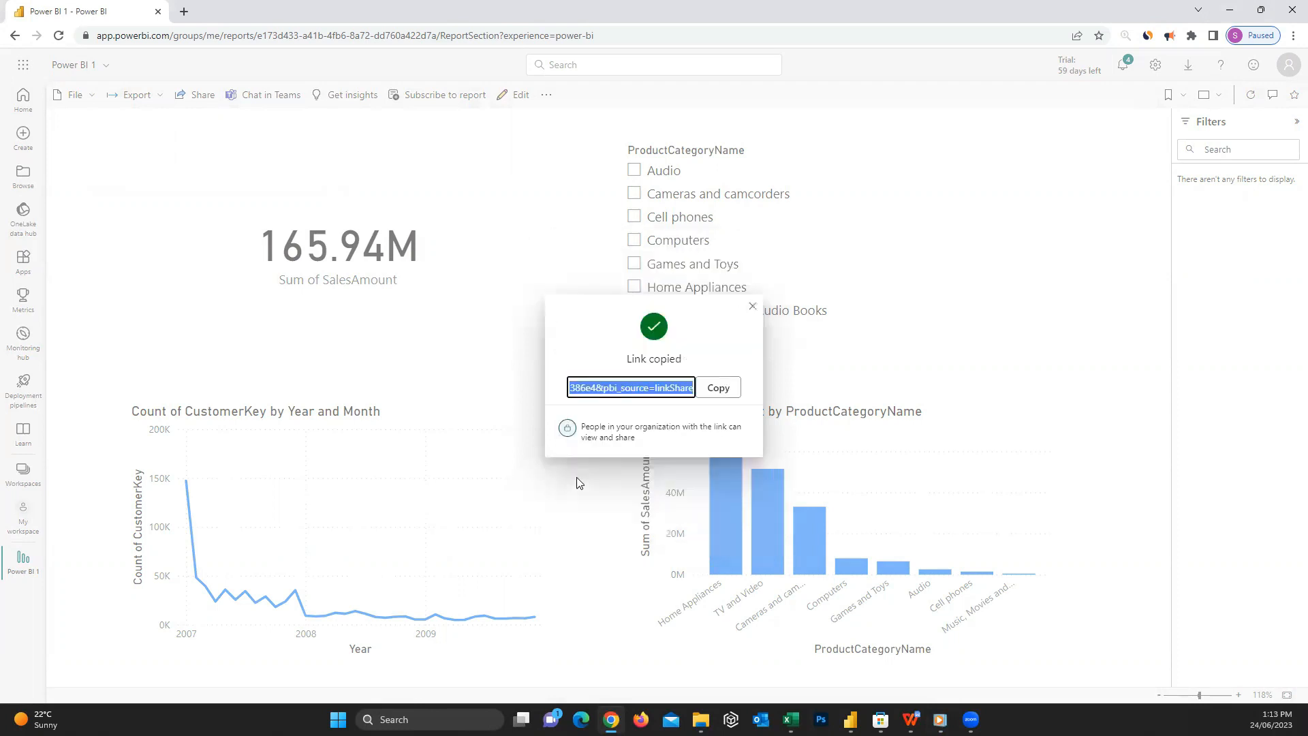
left_click(718, 387)
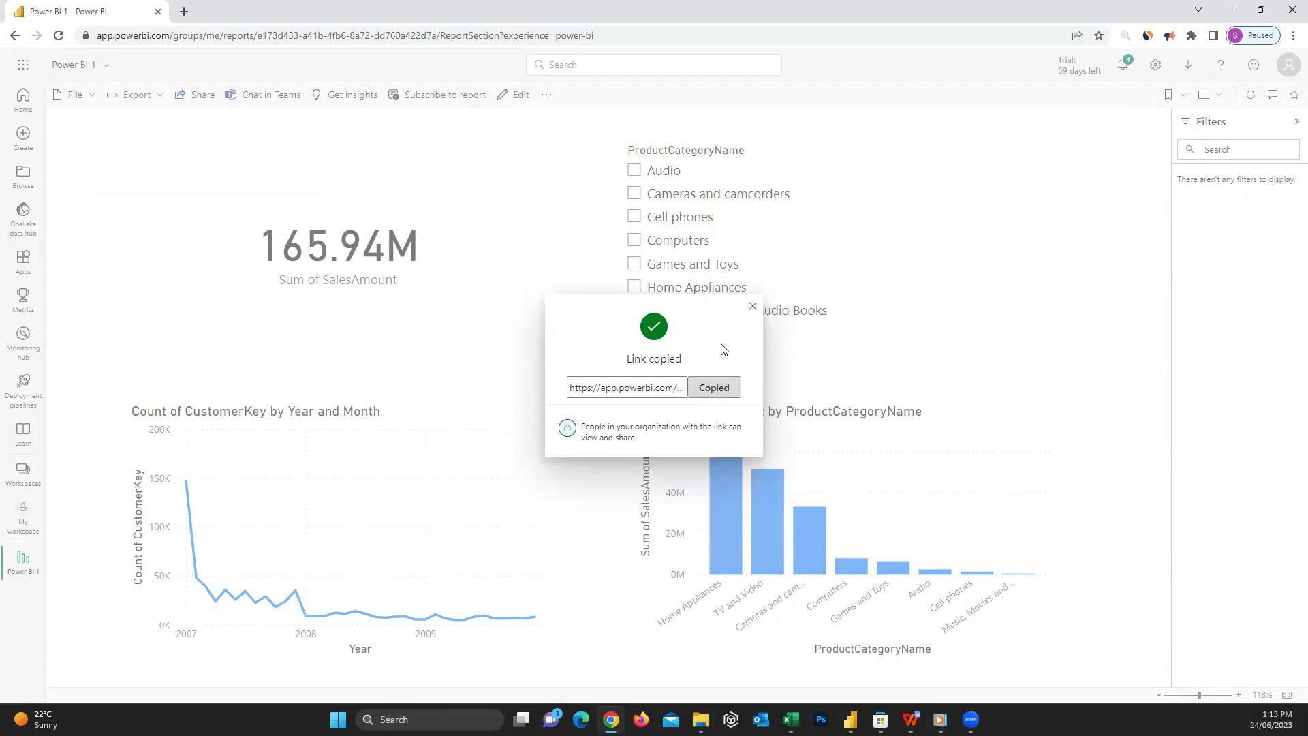
left_click(750, 312)
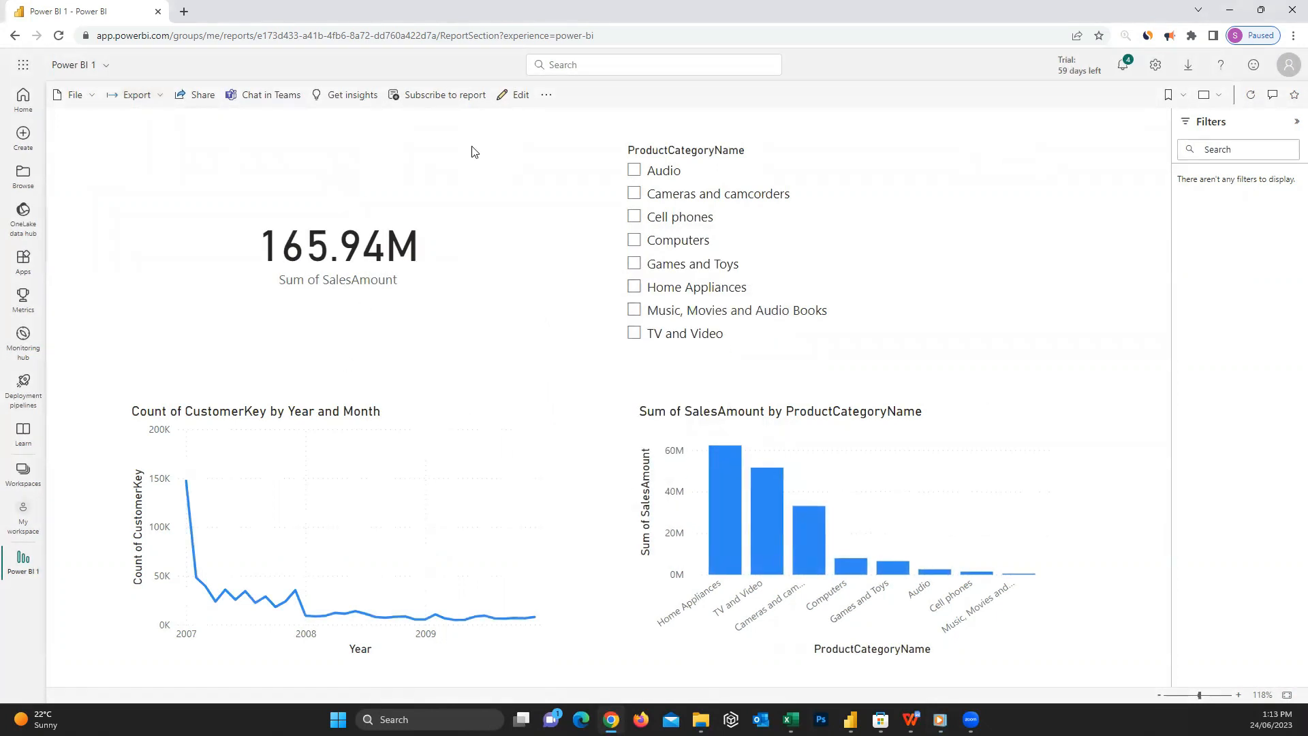